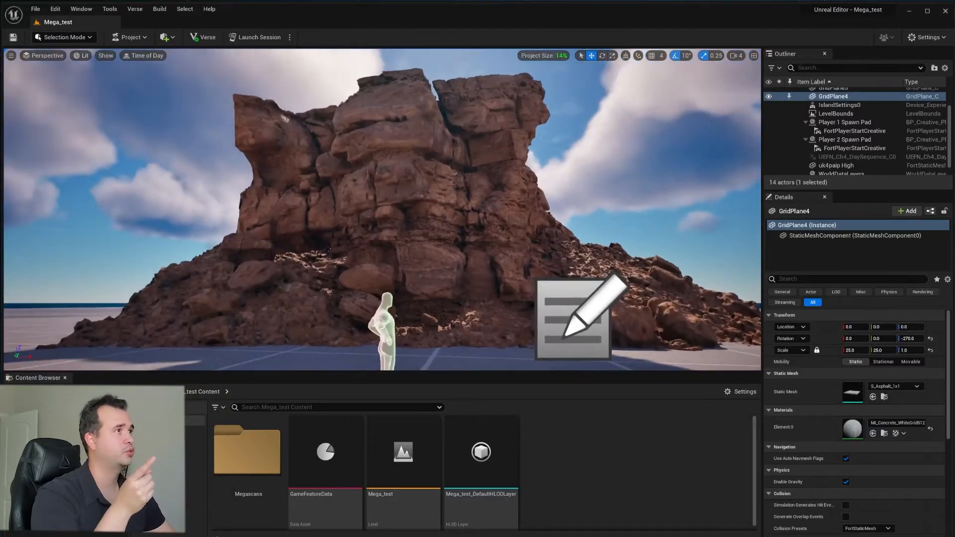
Open the Megascan_crashy_Inst material instance from the Megascans folder and review its parameter groups and texture maps
double_click(254, 464)
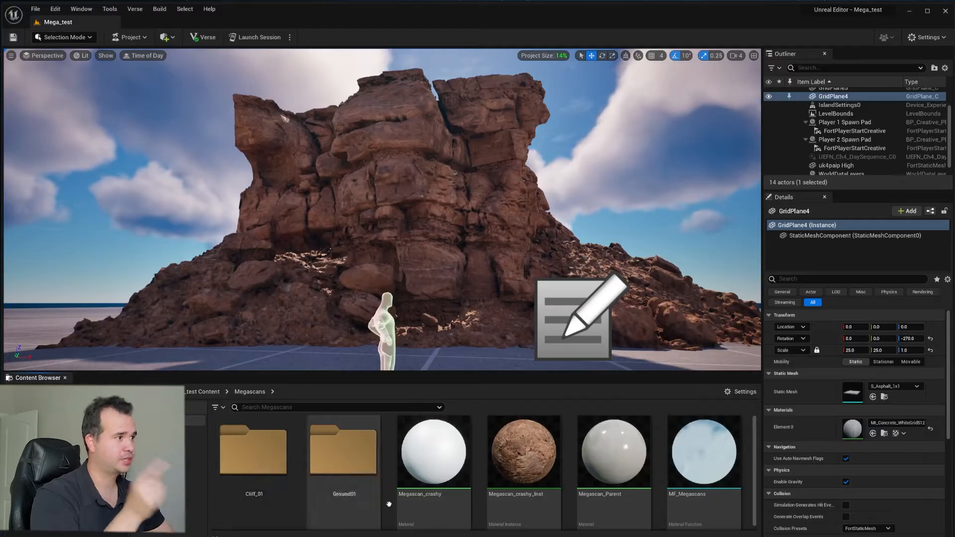
left_click(508, 450)
double_click(508, 450)
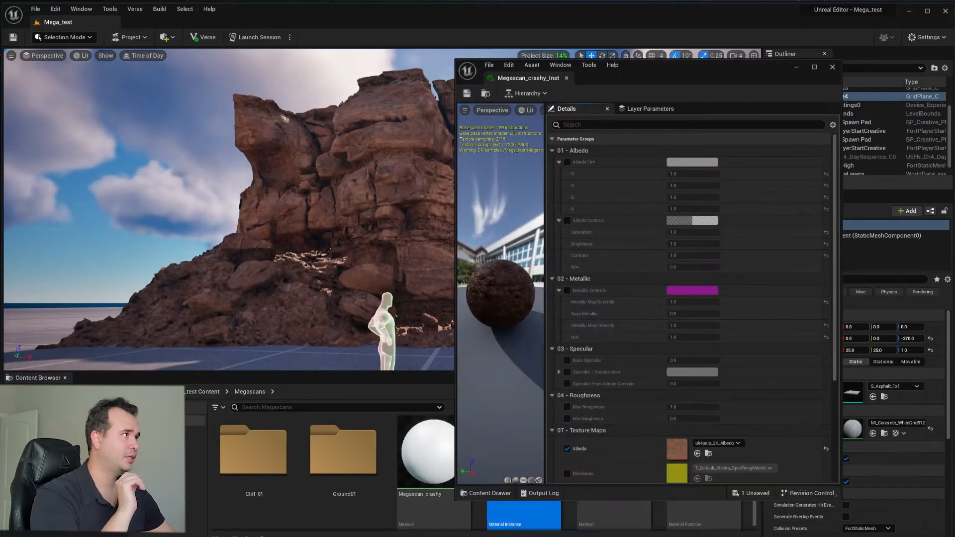
left_click_drag(454, 146, 189, 201)
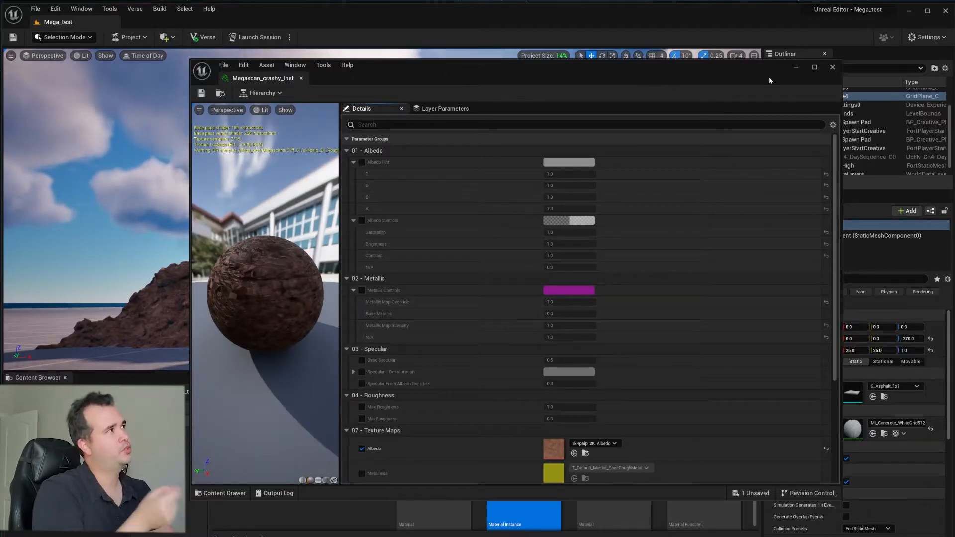
scroll(683, 310, "down", 3)
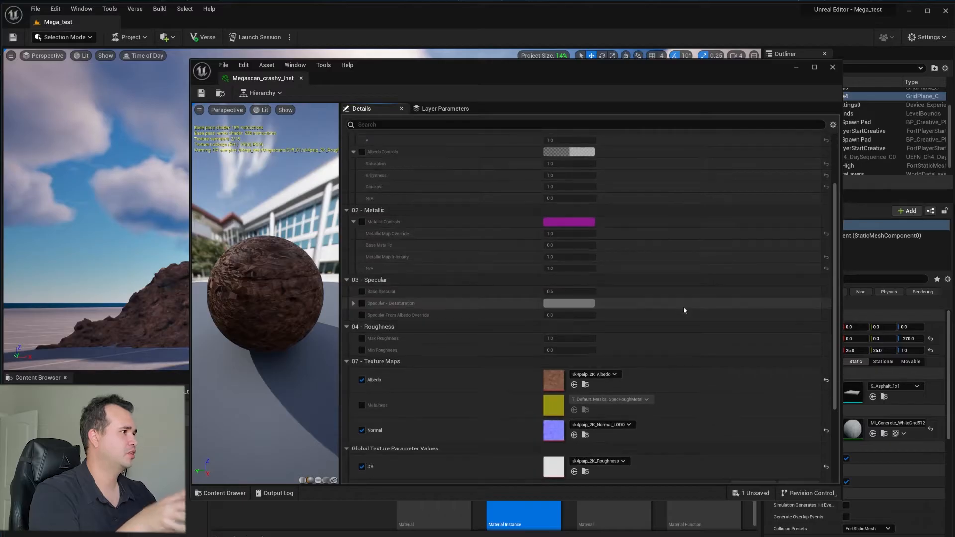
scroll(683, 310, "down", 2)
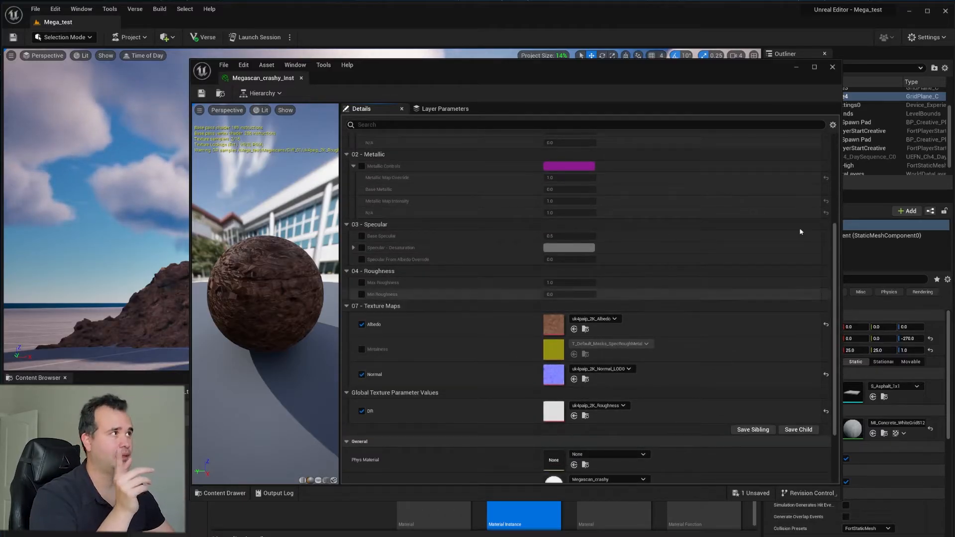
left_click(797, 68)
Duplicate the uk4paip High cliff beside the original along the X axis and rotate the copy about its vertical axis
left_click(468, 250)
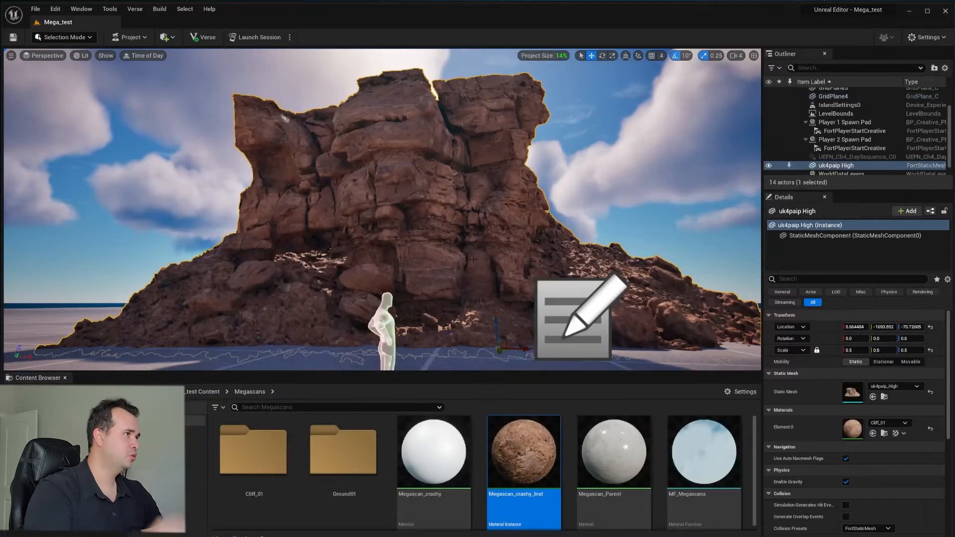
key("f")
key("s")
right_click_drag(468, 250, 468, 279)
left_click_drag(385, 257, 665, 261, "alt")
key("e")
key("d")
mouse_move(664, 260)
right_mouse_down()
mouse_move(711, 249)
mouse_move(664, 260)
right_mouse_up()
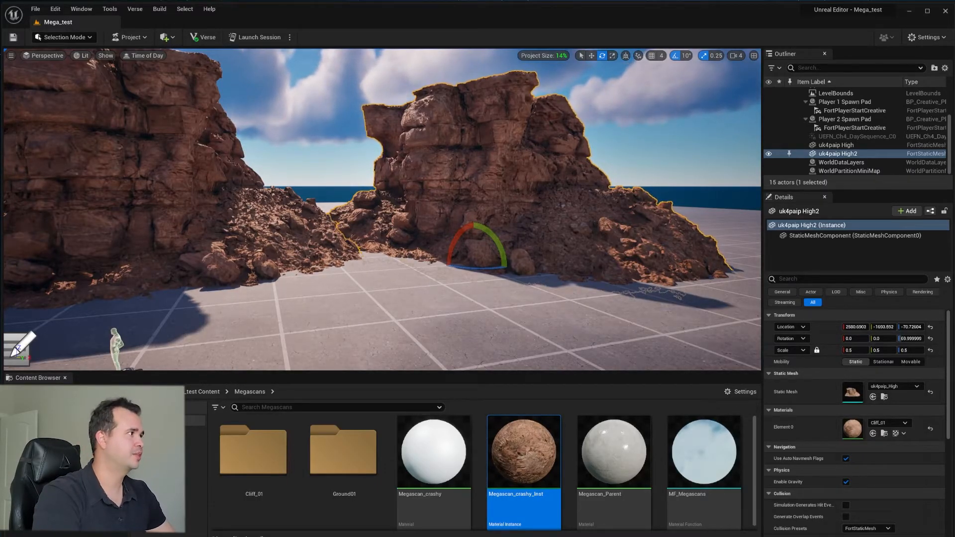
Compare the parameters of the duplicated cliff's Cliff_01 material instance with those of Megascan_crashy_Inst
left_click(256, 220)
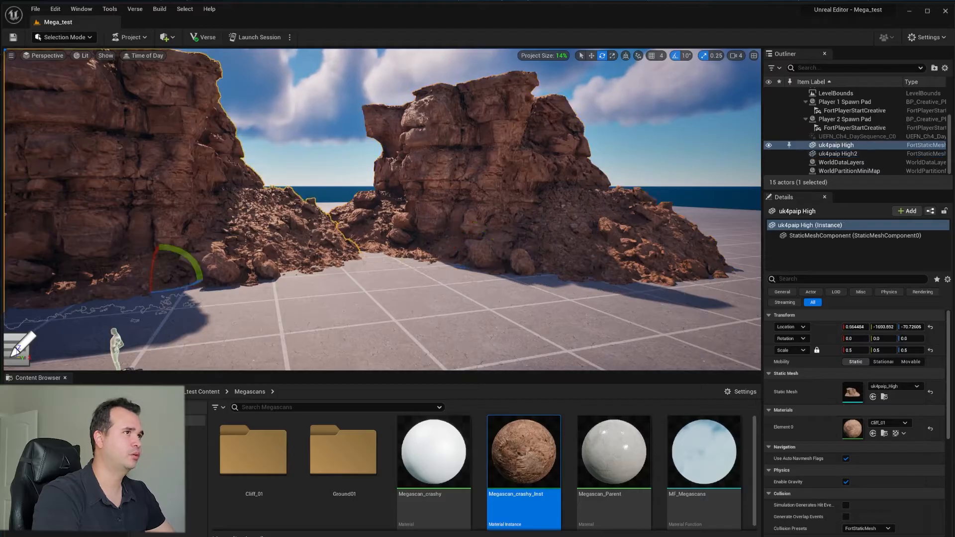
left_click(477, 203)
double_click(852, 427)
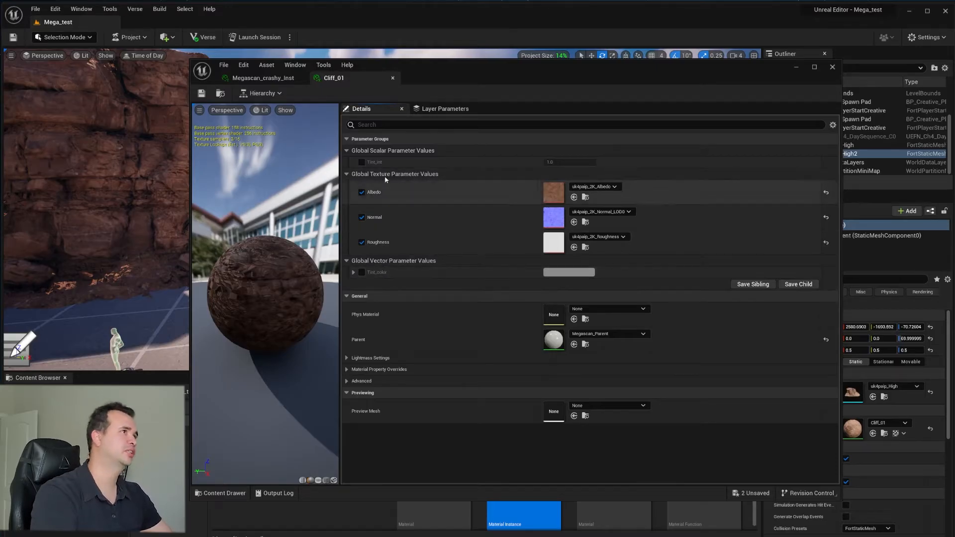
left_click(392, 77)
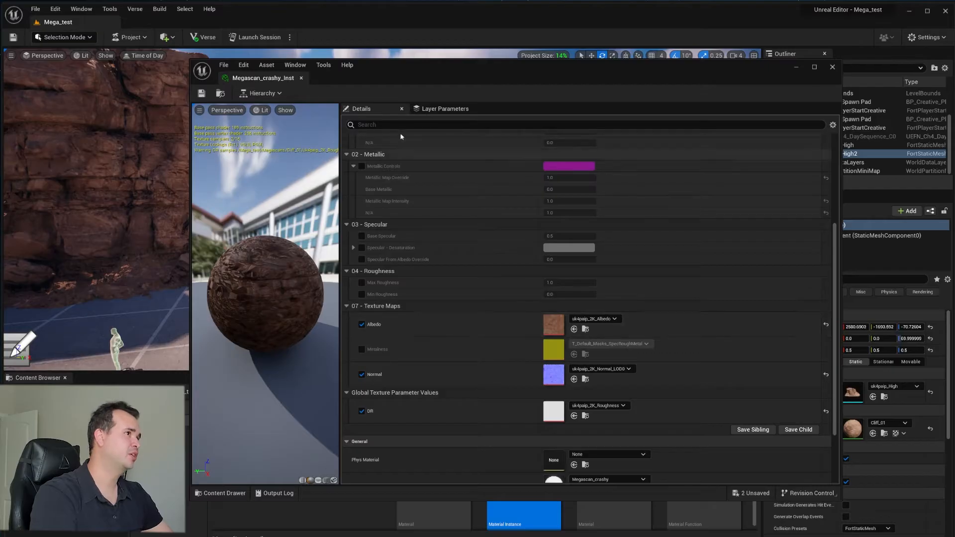
scroll(495, 324, "up", 5)
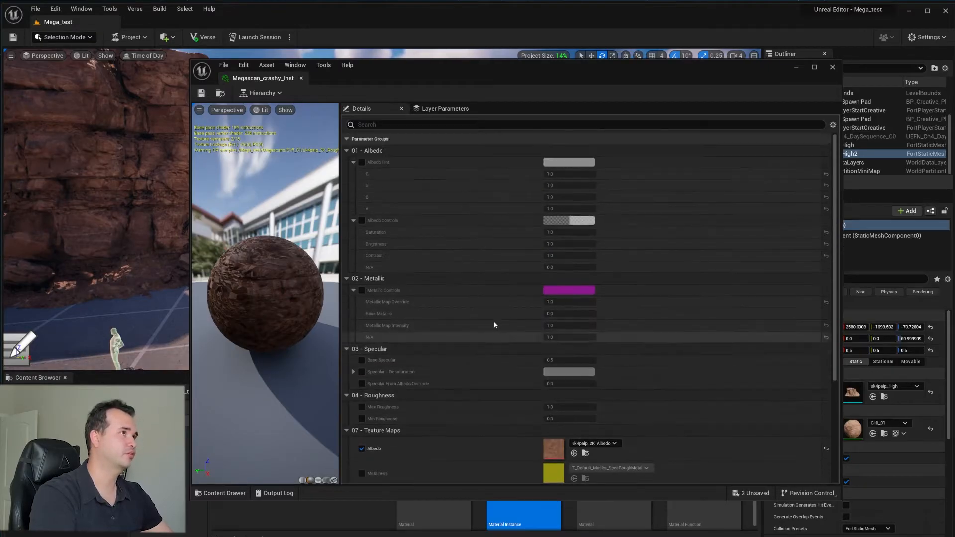
left_click(795, 67)
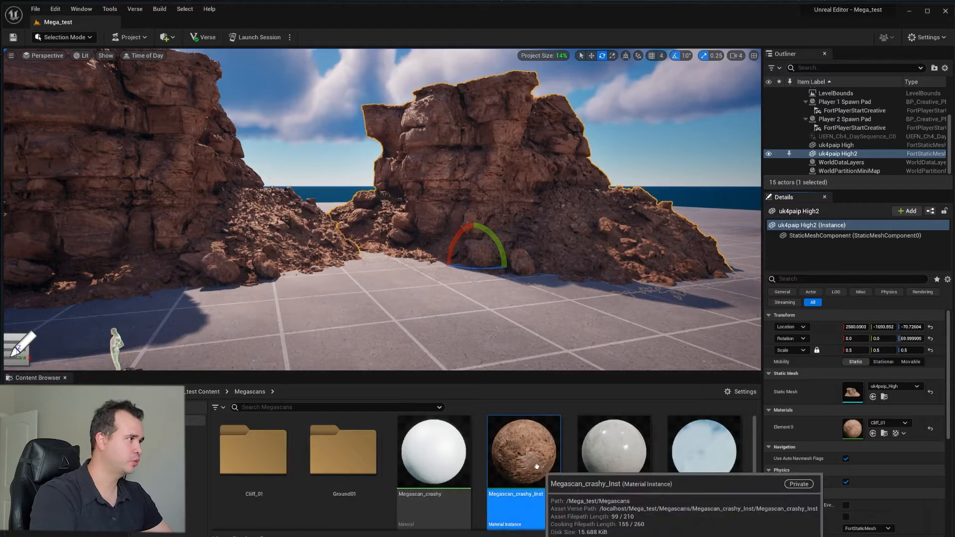
Assign Megascan_crashy_Inst to the duplicated cliff's Element 0 material and open the instance beside the level view for editing
left_click_drag(537, 466, 858, 428)
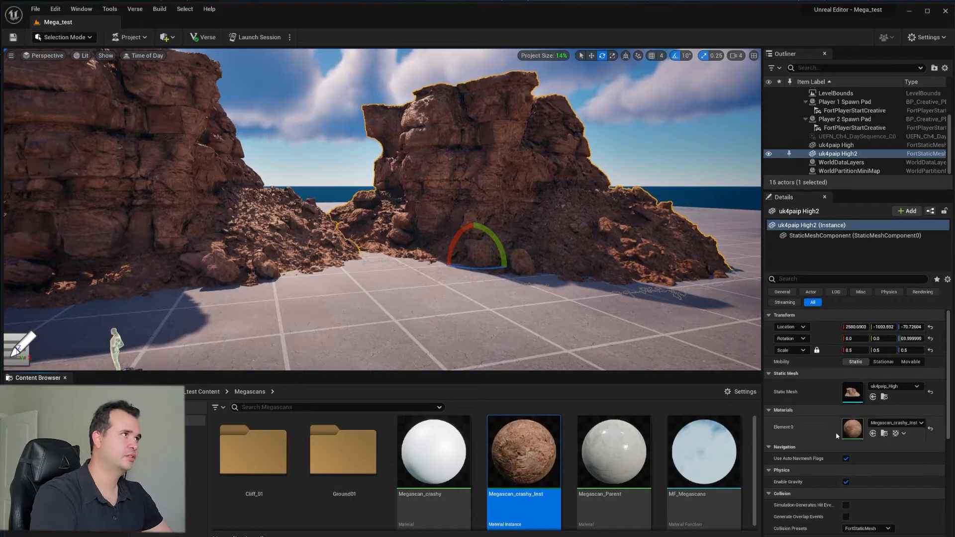
double_click(531, 465)
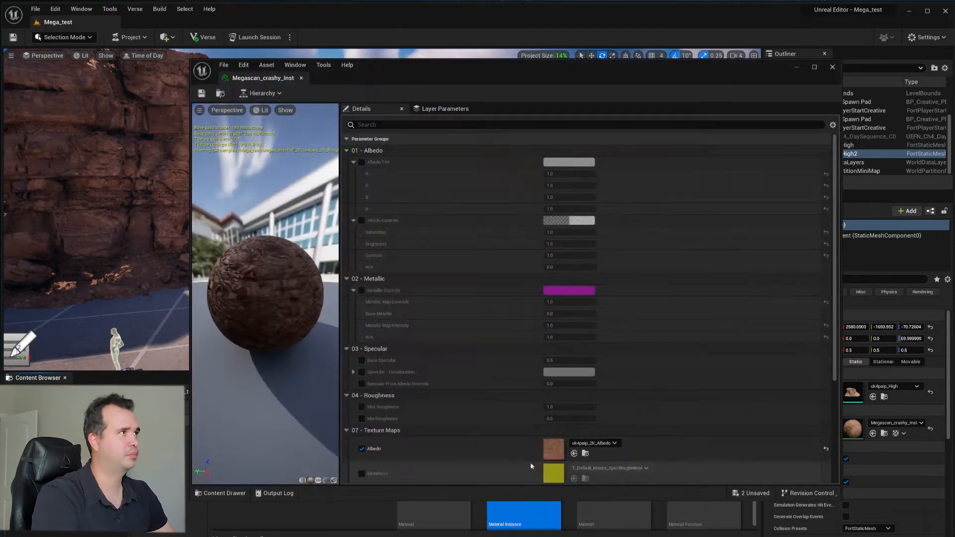
left_click_drag(451, 79, 568, 72)
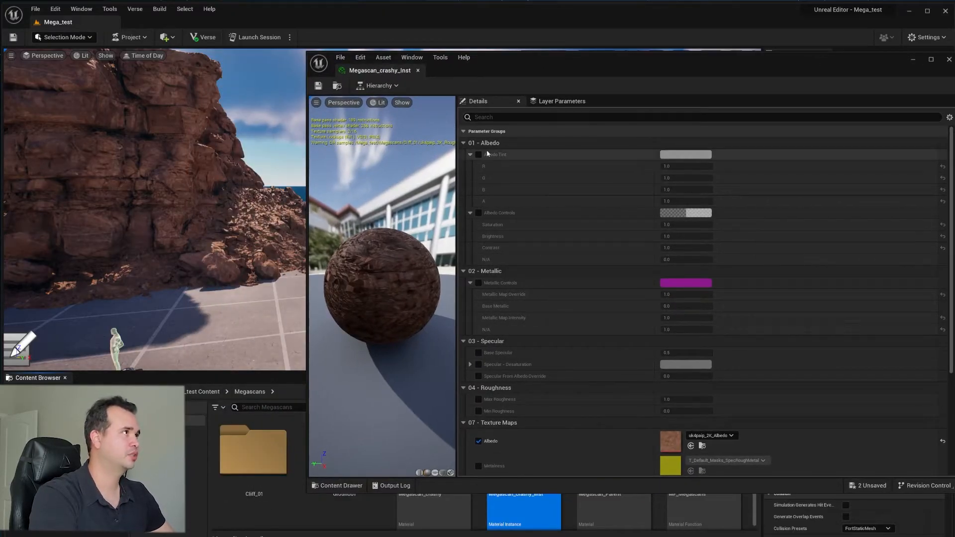
left_click_drag(305, 180, 540, 180)
right_click_drag(367, 282, 413, 283)
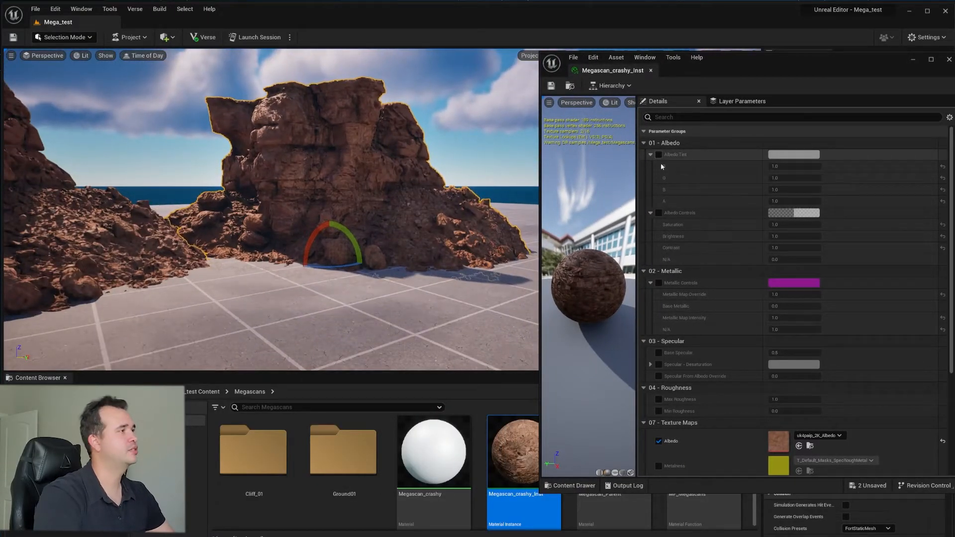
Enable the Albedo Controls override, try a different saturation, and set Saturation back to 1
left_click(658, 212)
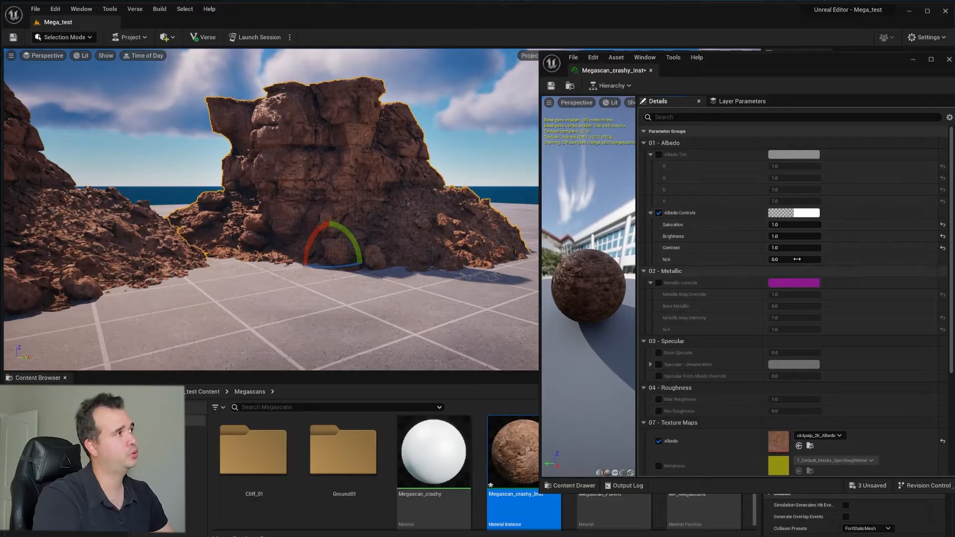
mouse_move(792, 225)
left_mouse_down()
mouse_move(775, 225)
mouse_move(825, 235)
mouse_move(784, 237)
left_mouse_up()
left_click(792, 225)
type("1")
key("Return")
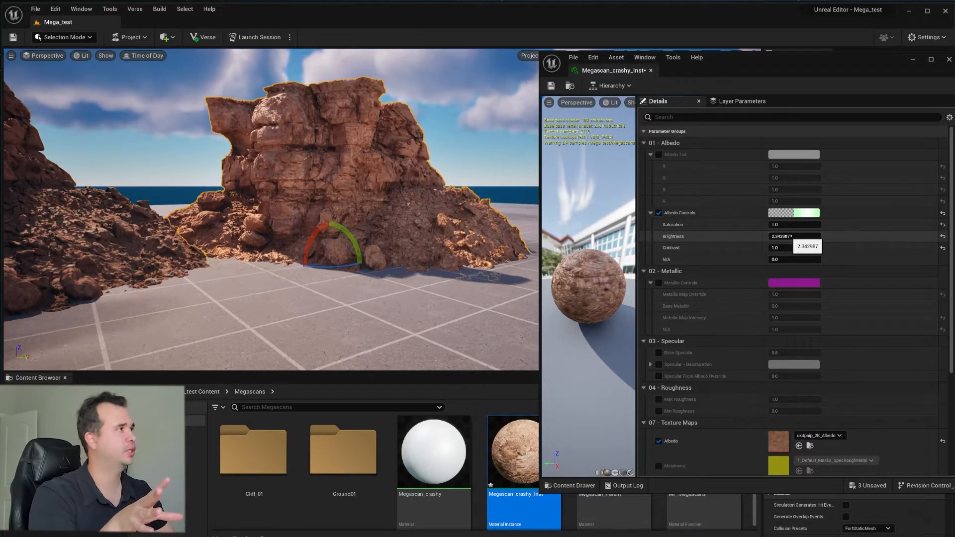
Set the albedo Brightness back to 1, try a slight contrast change, and return Contrast to 1.0
left_click(789, 237)
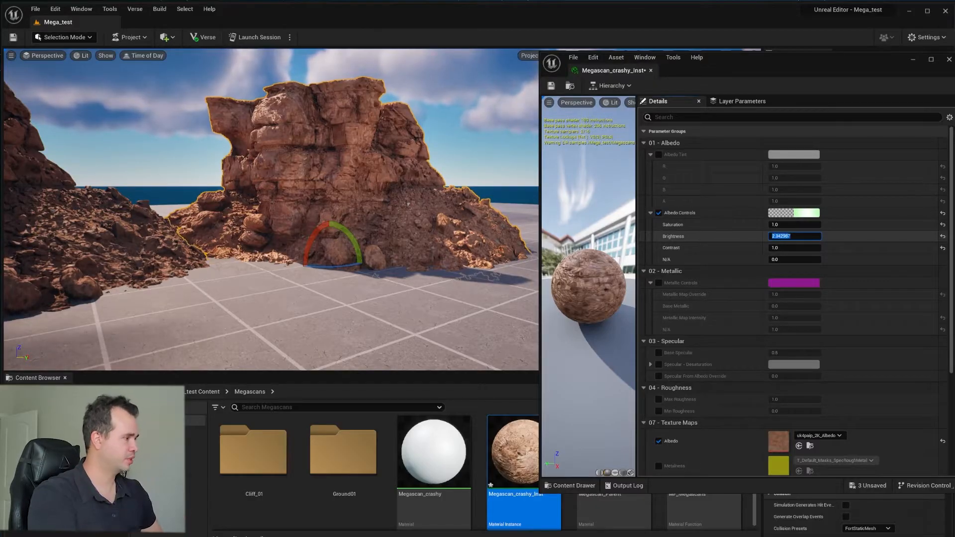
type("1")
key("Return")
mouse_move(785, 248)
left_mouse_down()
mouse_move(818, 248)
mouse_move(769, 248)
mouse_move(801, 248)
mouse_move(773, 247)
mouse_move(786, 247)
left_mouse_up()
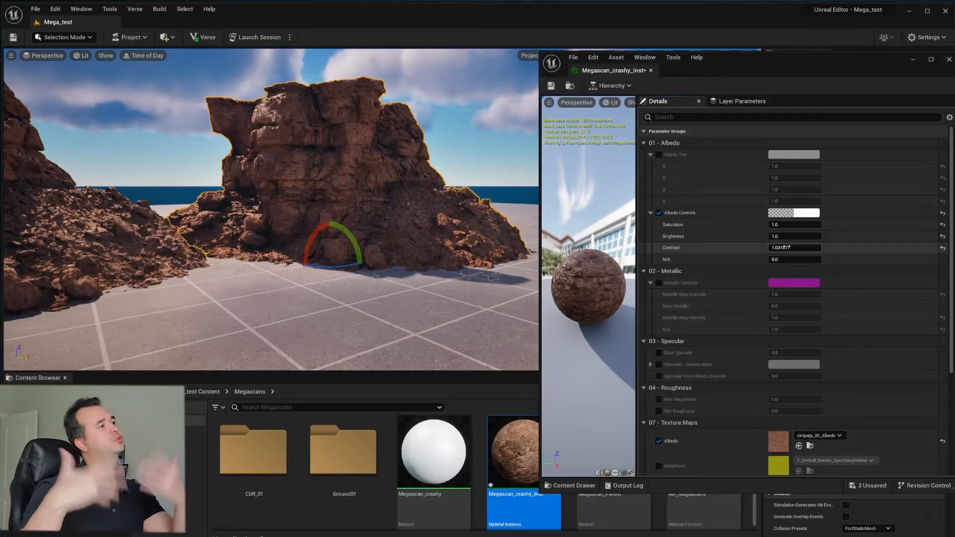
left_click(784, 247)
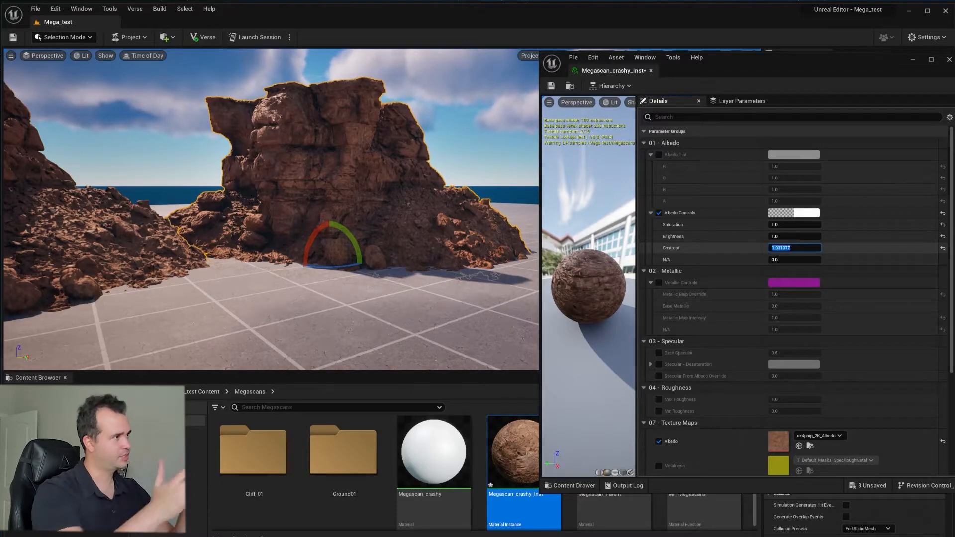
type("1.0")
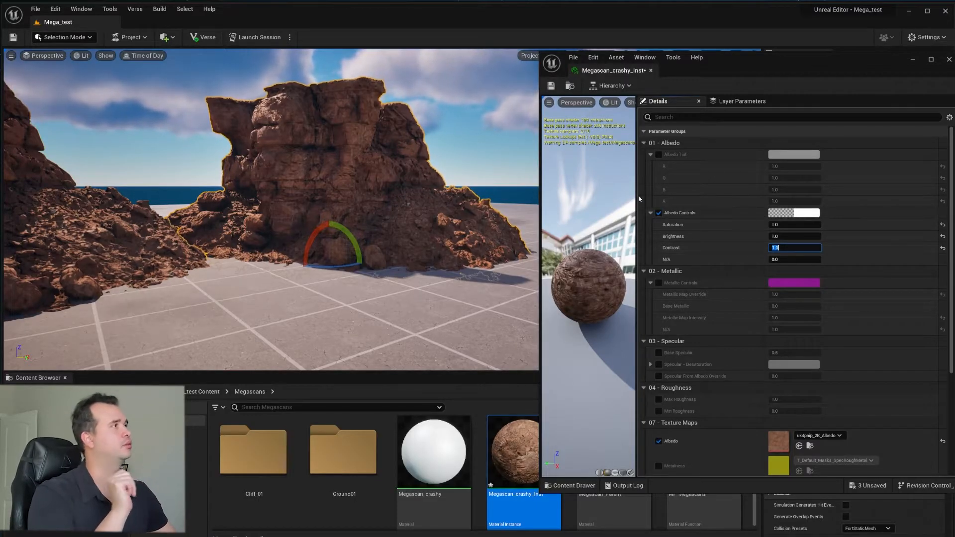
Enable the Albedo Tint override and try another tint colour in the colour picker
left_click(658, 155)
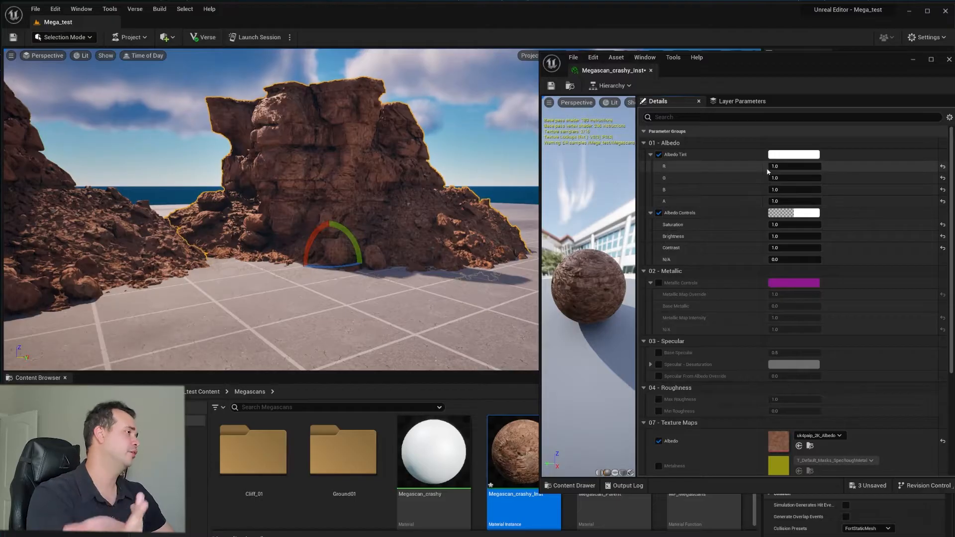
left_click(795, 155)
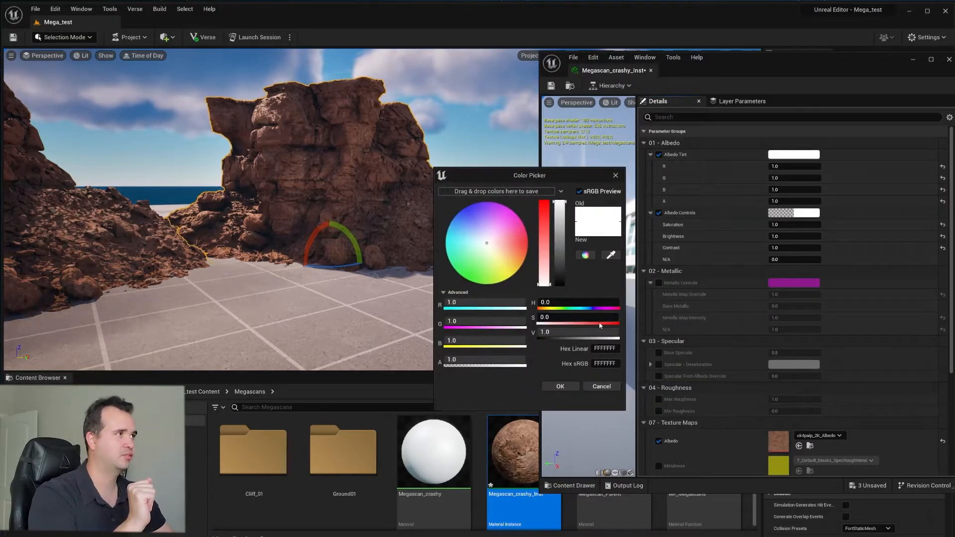
mouse_move(532, 217)
left_mouse_down()
mouse_move(508, 201)
mouse_move(502, 229)
mouse_move(515, 246)
mouse_move(554, 235)
mouse_move(514, 198)
mouse_move(551, 225)
mouse_move(523, 224)
mouse_move(546, 222)
mouse_move(539, 238)
mouse_move(547, 209)
mouse_move(546, 224)
left_mouse_up()
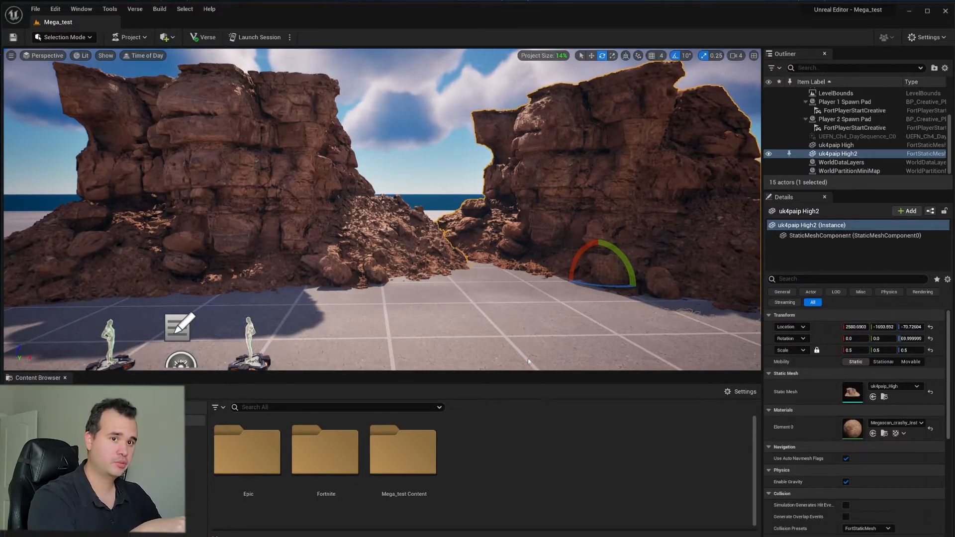
Open the ground01 material from the Ground01 folder inside Megascans
right_click_drag(512, 316, 484, 313)
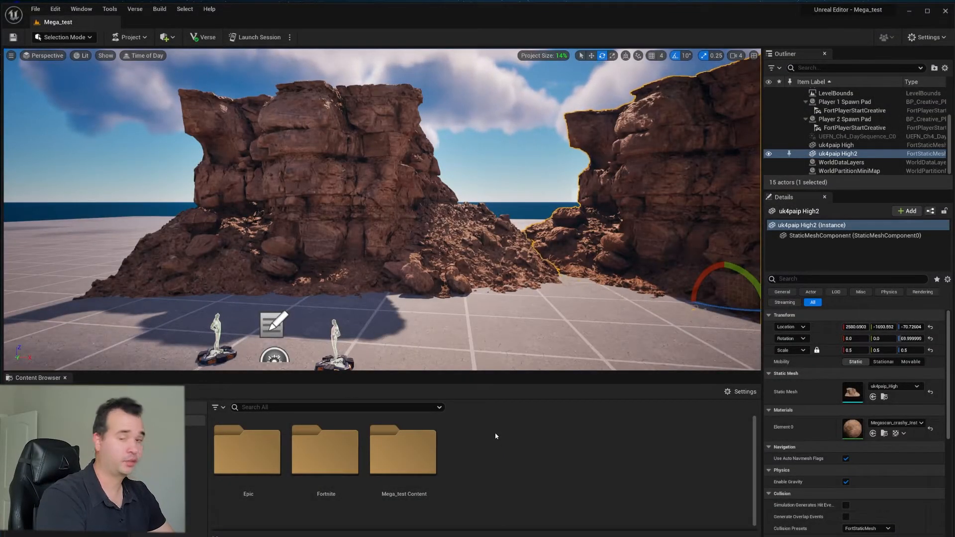
double_click(413, 450)
double_click(249, 452)
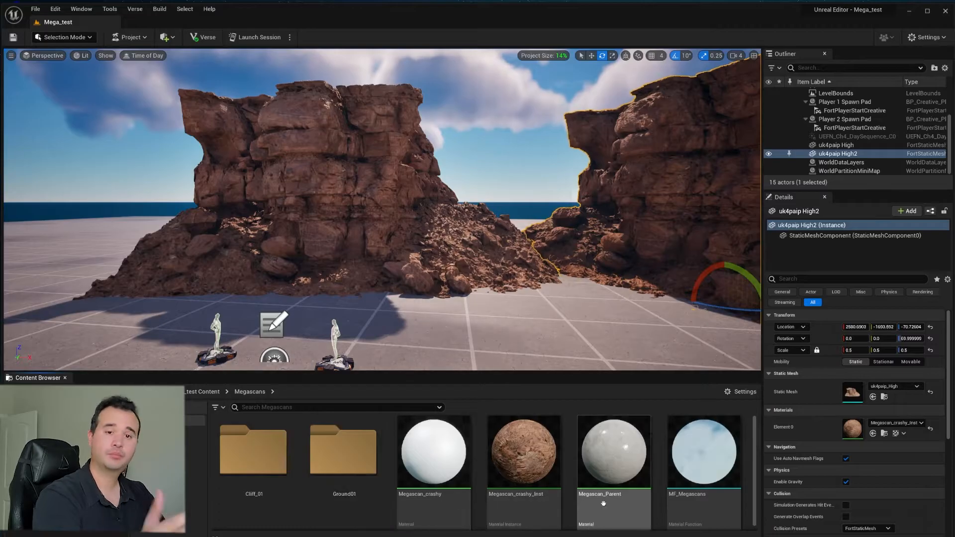
scroll(615, 497, "down", 1)
double_click(340, 464)
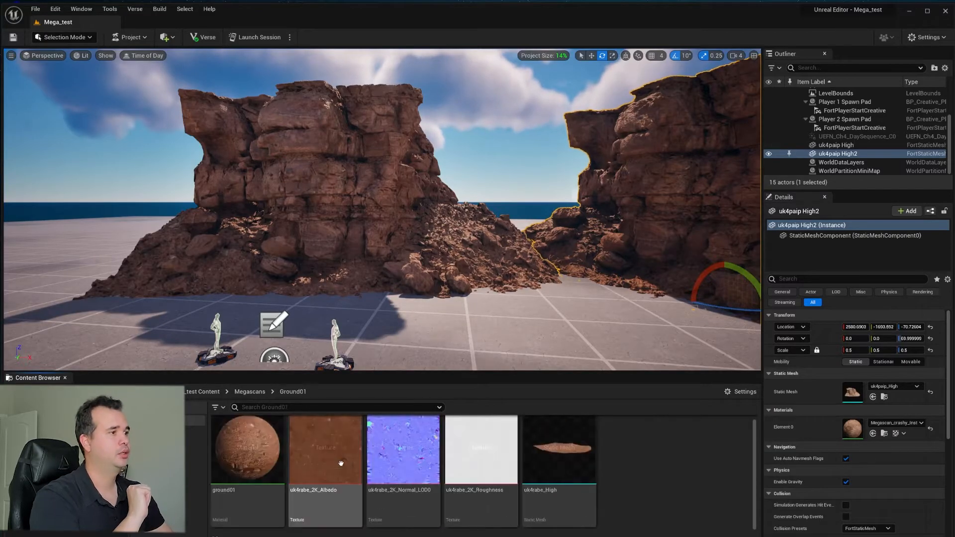
double_click(241, 460)
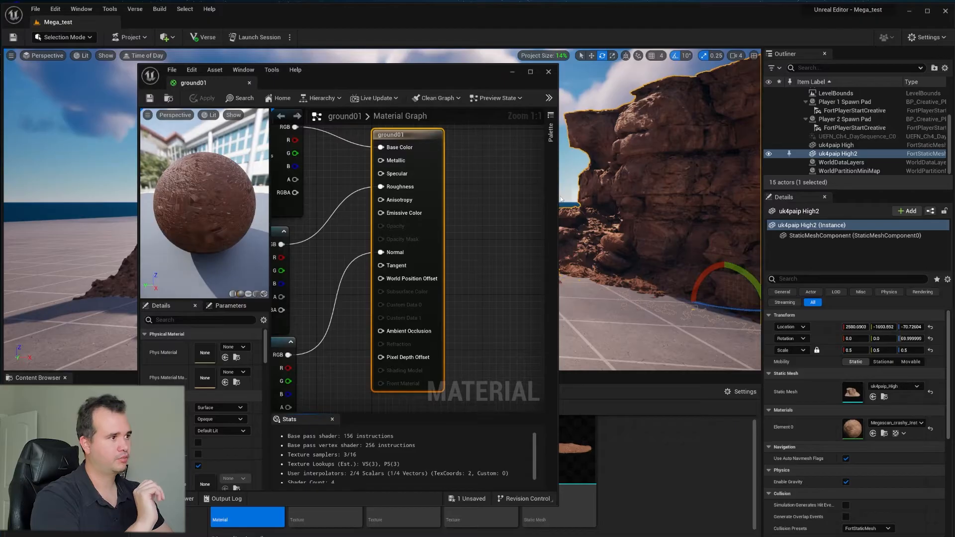
right_click(664, 476)
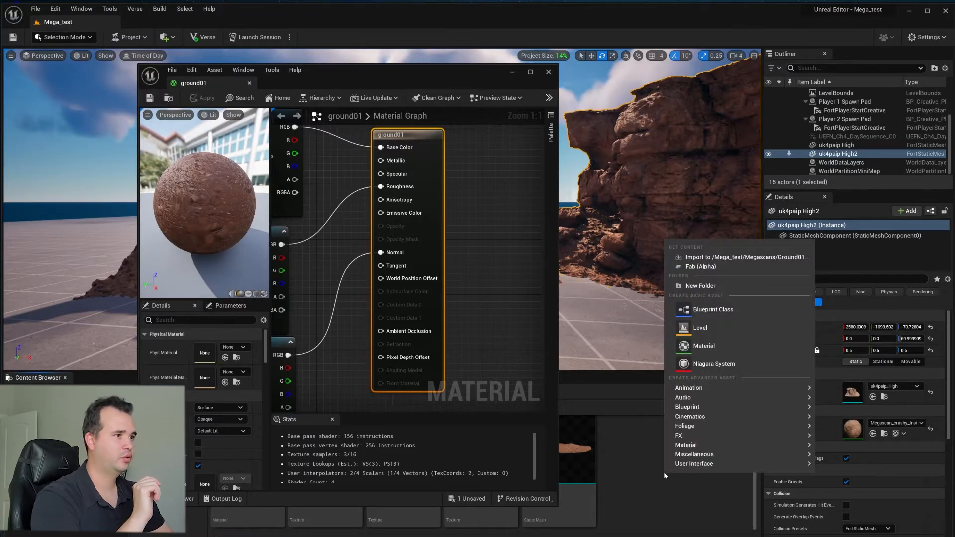
mouse_move(665, 466)
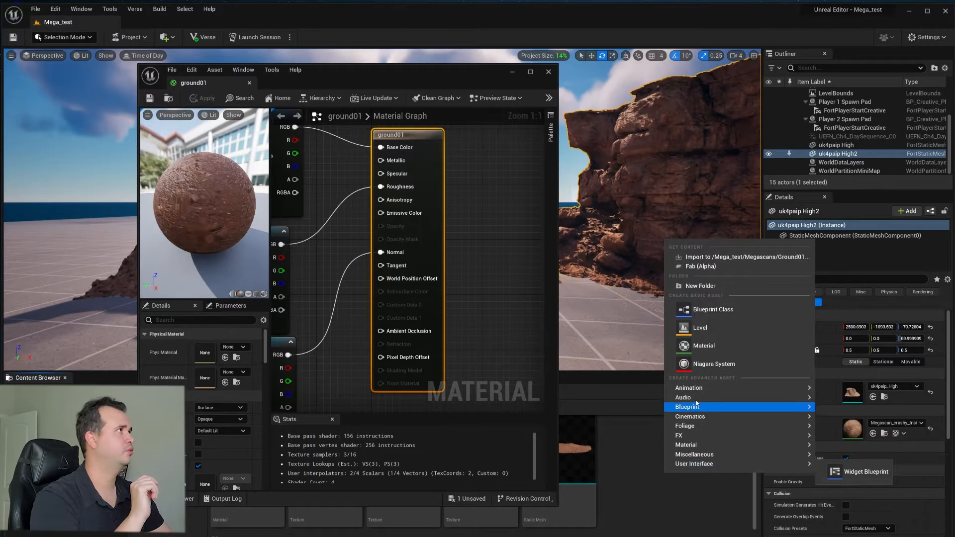
left_click(487, 300)
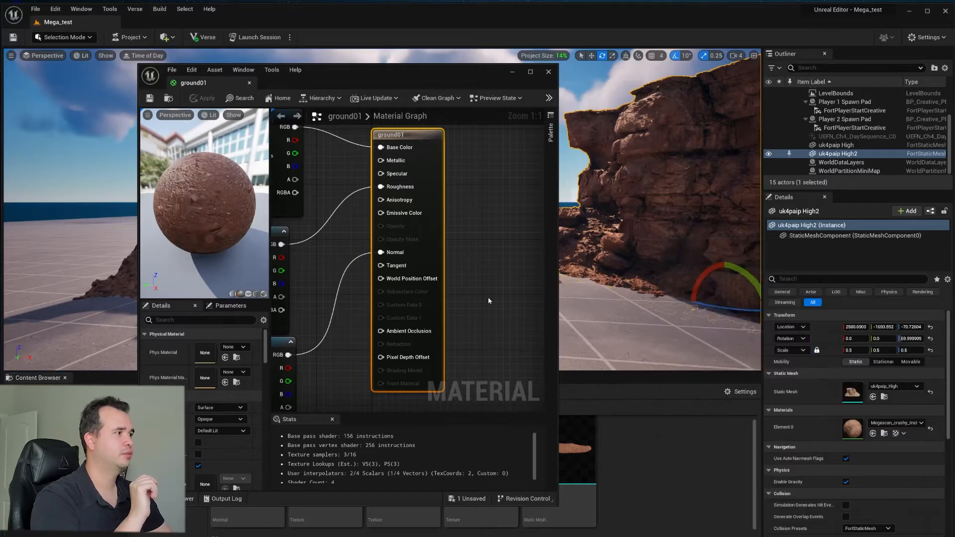
Widen the ground01 material editor and examine how the three texture samples feed the material's result node
left_click_drag(558, 324, 829, 322)
scroll(607, 313, "down", 8)
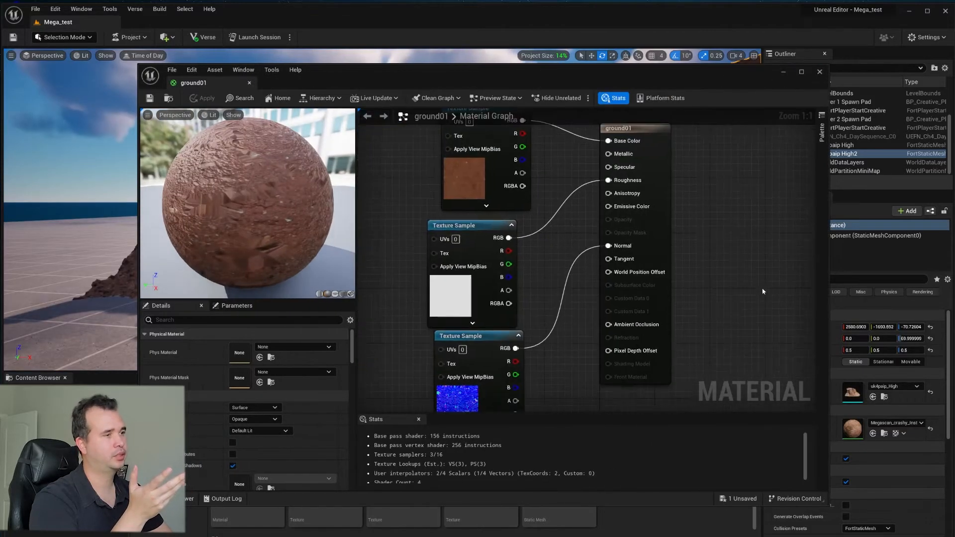
scroll(686, 312, "up", 6)
right_click_drag(686, 311, 678, 219)
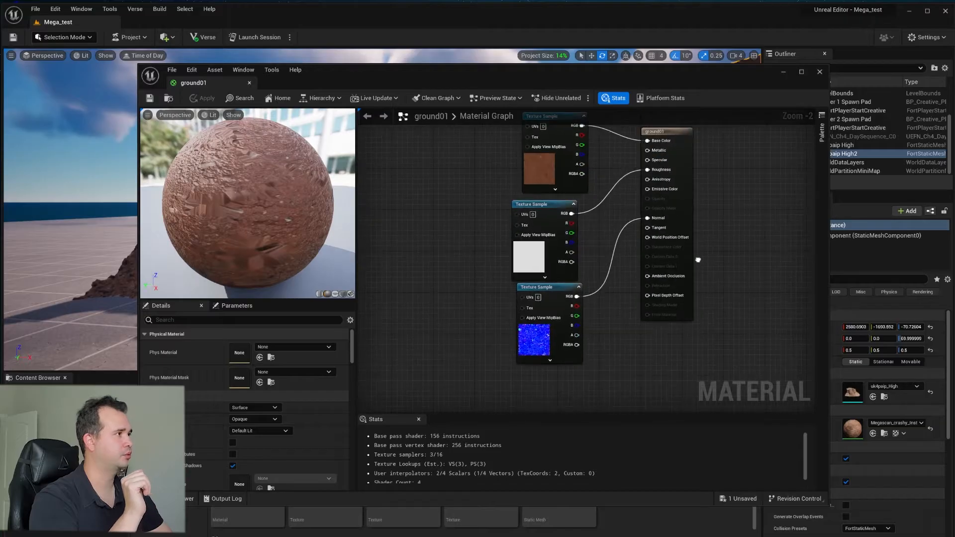
left_click(668, 132)
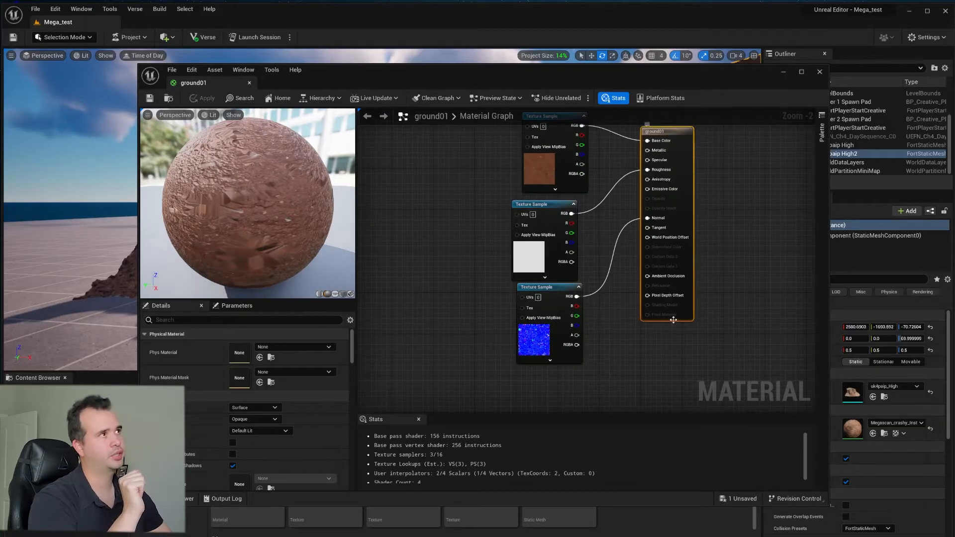
Spread the roughness and albedo texture samples farther from the ground01 result node to clear space in the material graph
right_click_drag(618, 252, 646, 290)
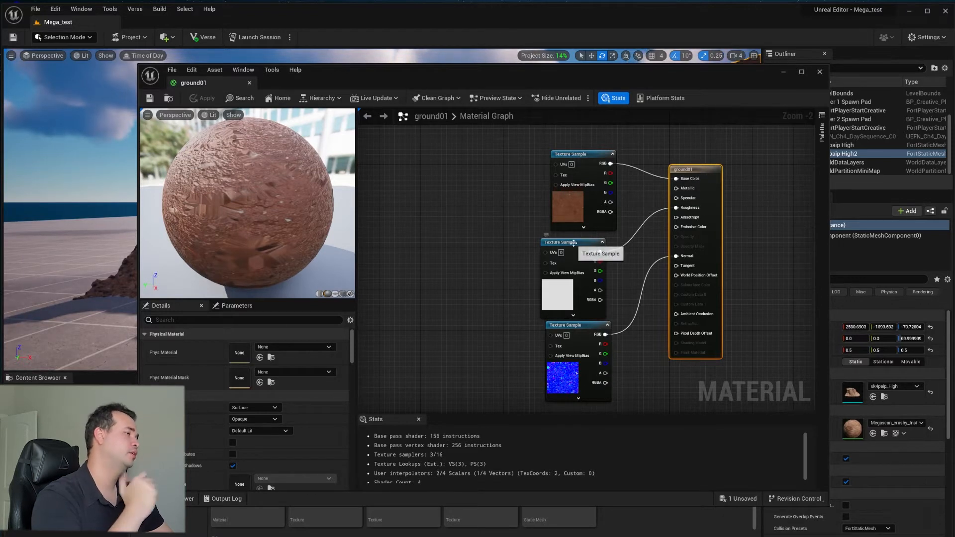
left_click_drag(567, 242, 540, 242)
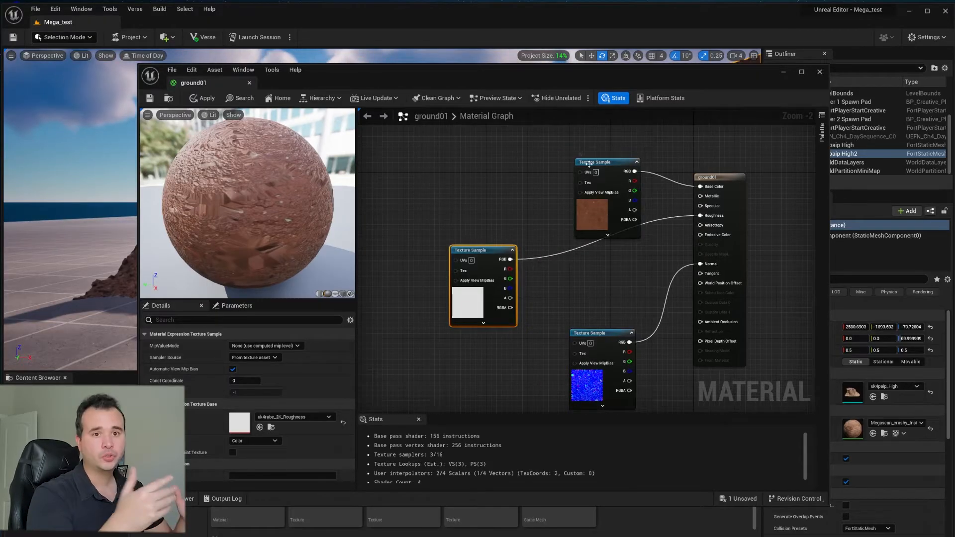
left_click_drag(588, 161, 520, 156)
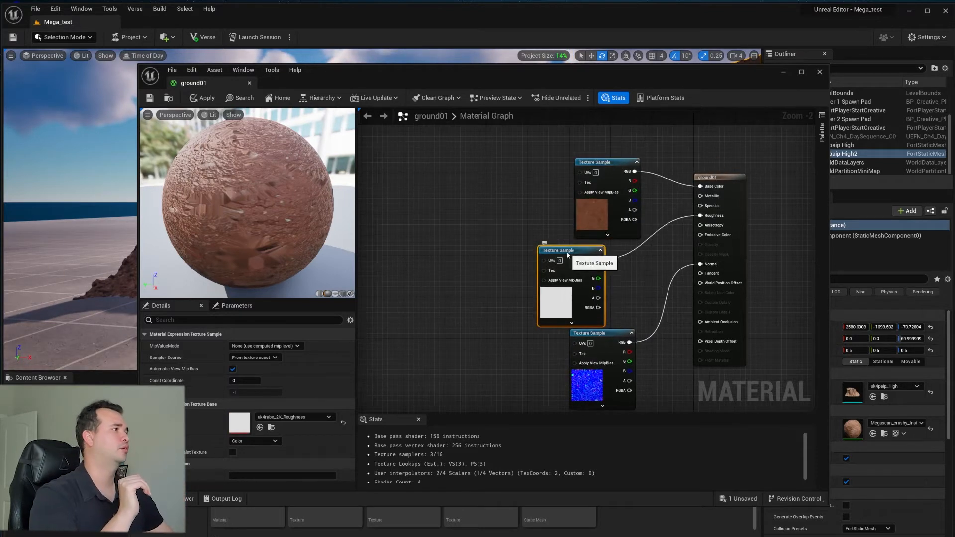
left_click_drag(567, 252, 479, 252)
left_click_drag(594, 162, 527, 157)
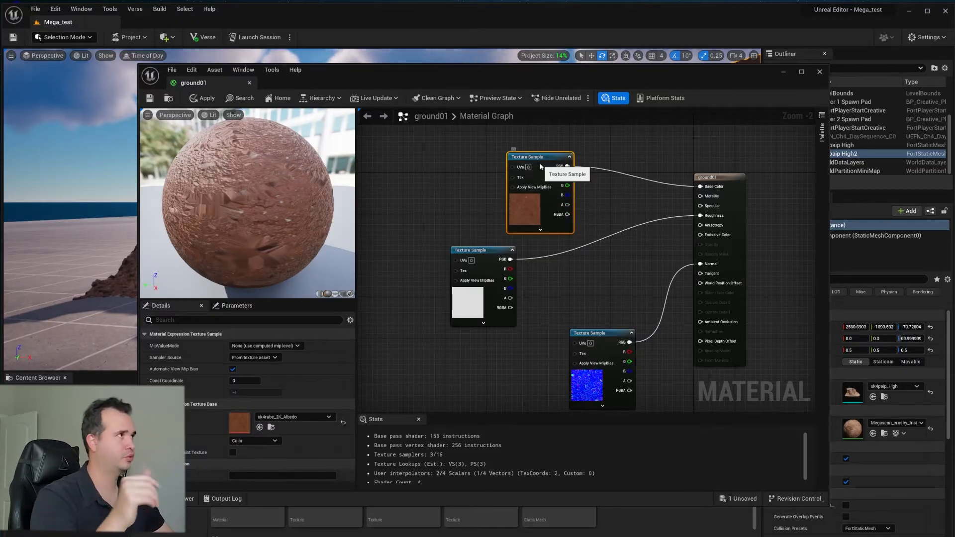
left_click_drag(538, 164, 533, 158)
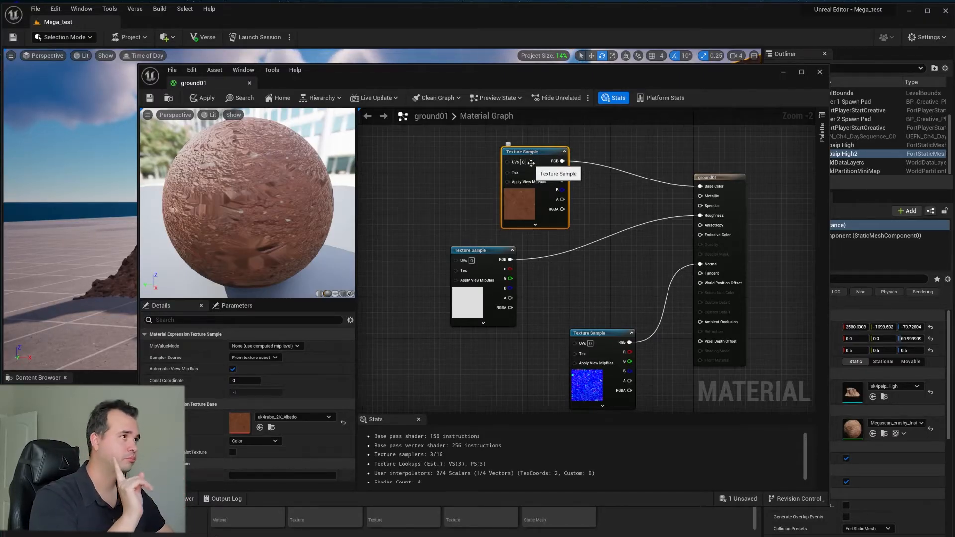
left_click_drag(531, 157, 608, 160)
right_click_drag(677, 221, 506, 220)
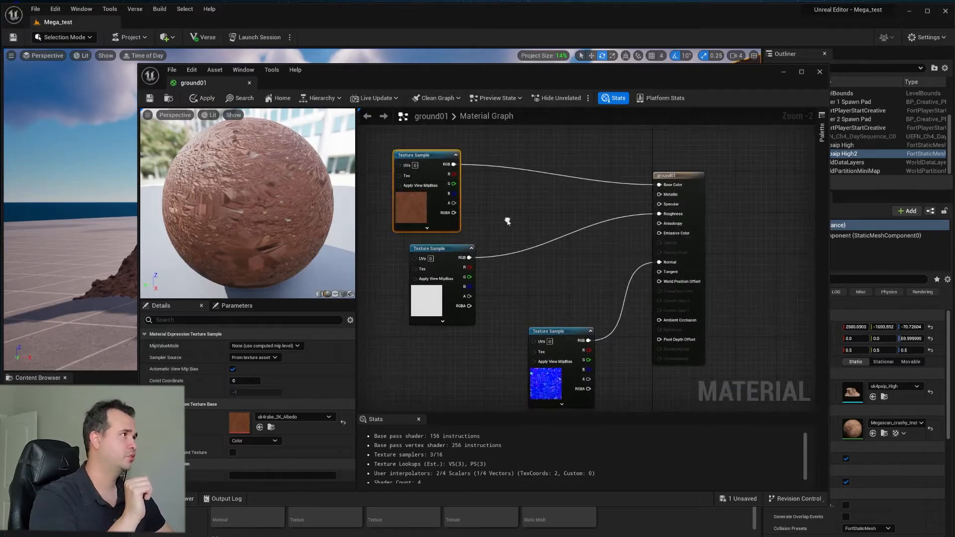
left_click_drag(409, 162, 417, 168)
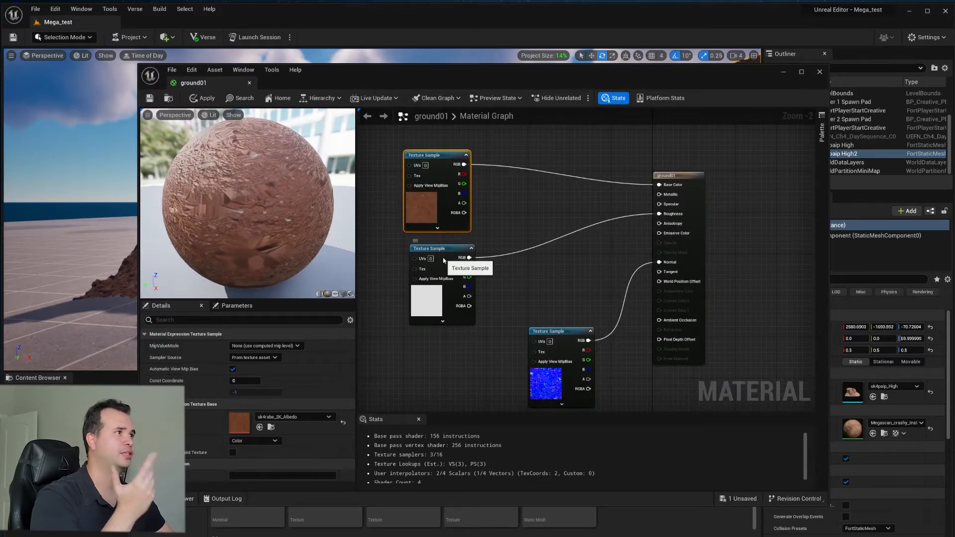
Break the node links of the roughness texture sample and inspect the material preview sphere without it
left_click(441, 257)
right_click(468, 257)
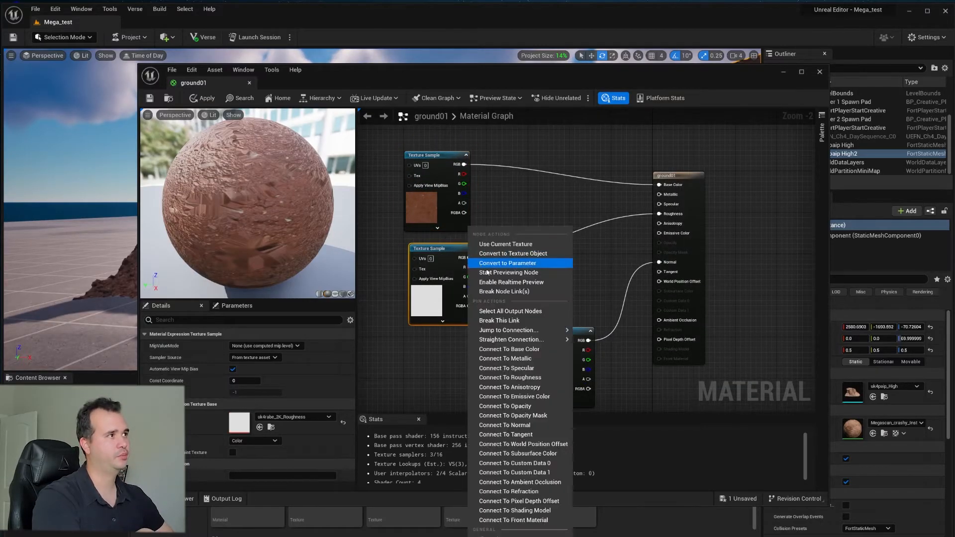
left_click(535, 291)
left_click_drag(254, 207, 303, 209)
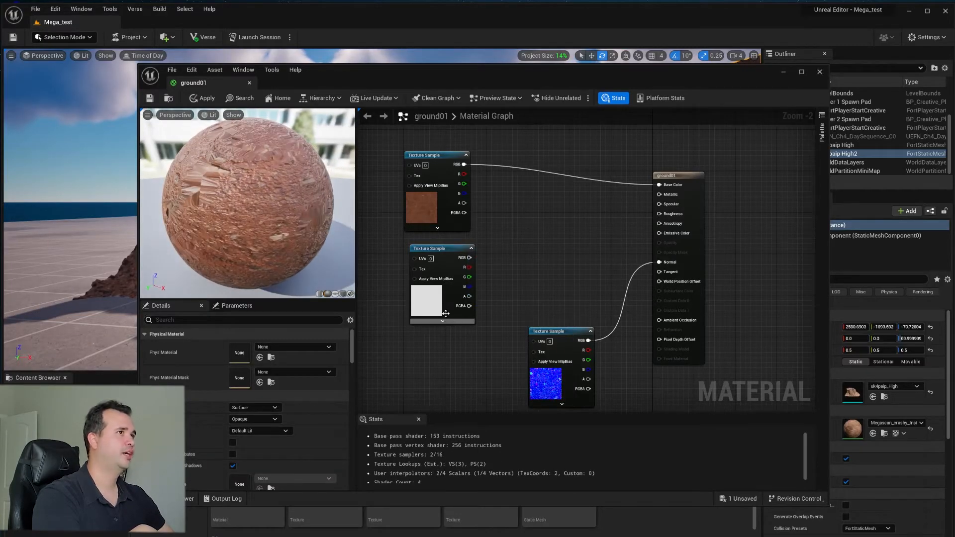
Add a Constant node with value 0.0, connect it to the Roughness input, and inspect the preview sphere
left_click(526, 252)
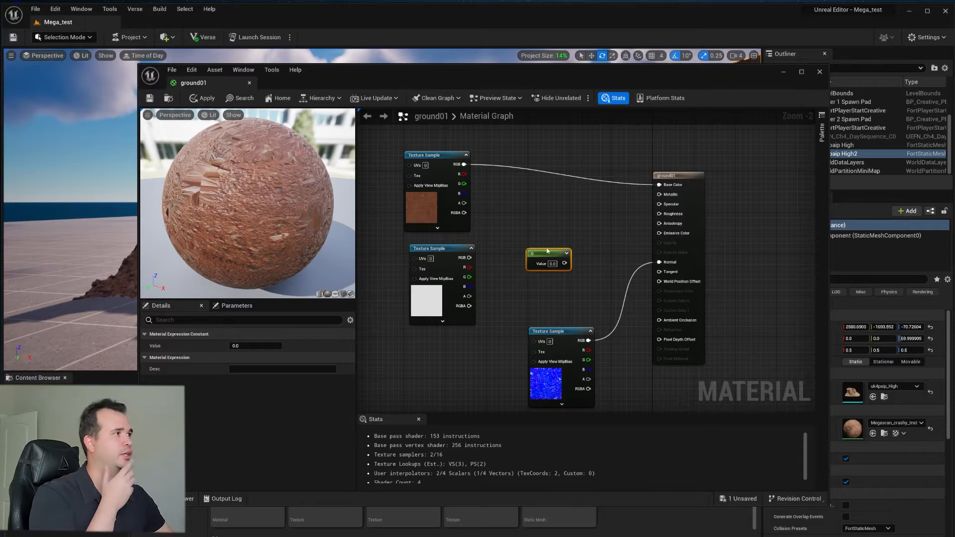
left_click_drag(549, 254, 515, 239)
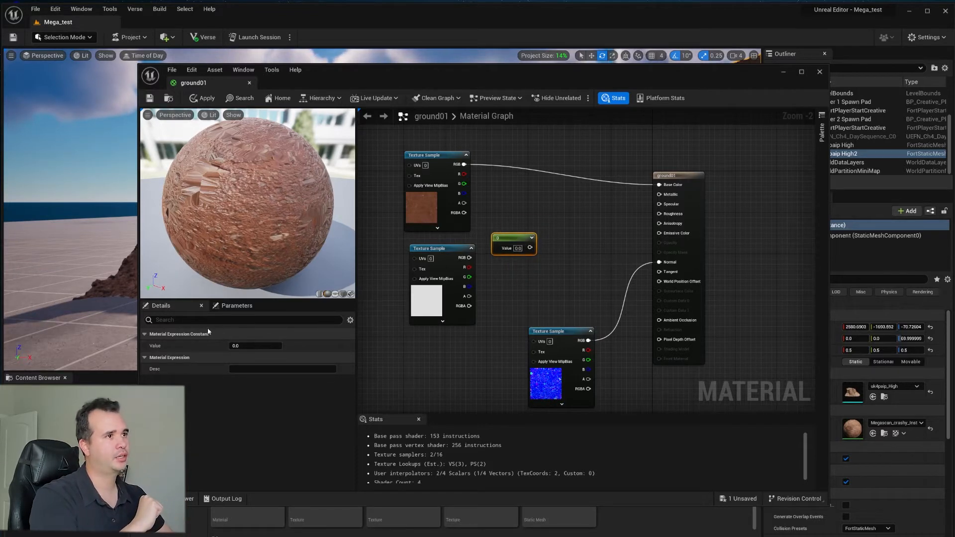
left_click_drag(530, 247, 659, 215)
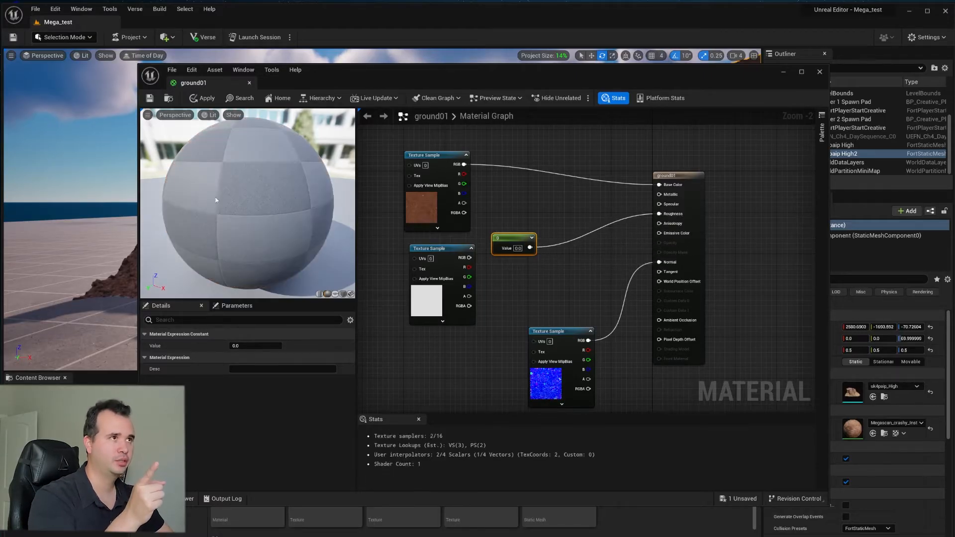
mouse_move(222, 205)
left_mouse_down()
mouse_move(253, 205)
mouse_move(216, 201)
left_mouse_up()
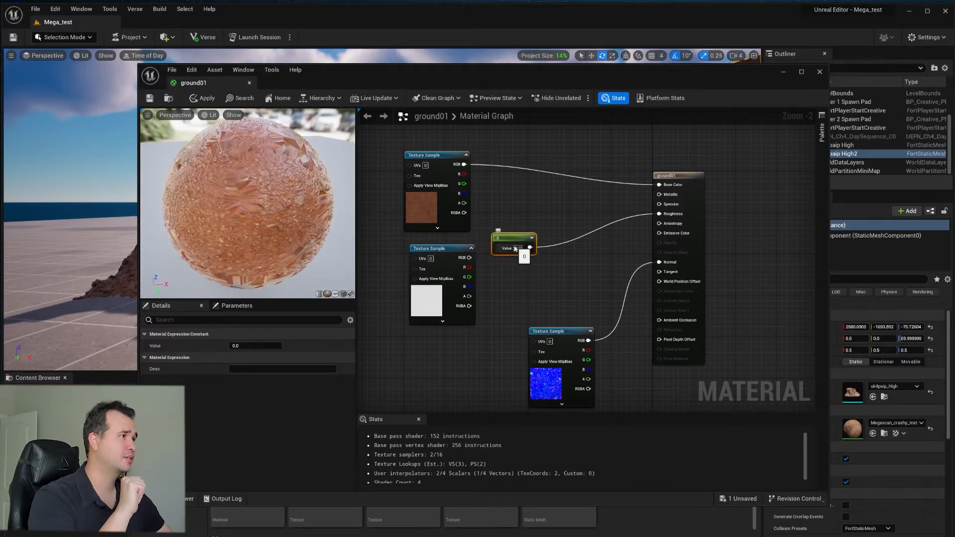
Set the roughness constant's value to 0.9 and rotate the preview to inspect the surface
left_click(262, 344)
type("0.")
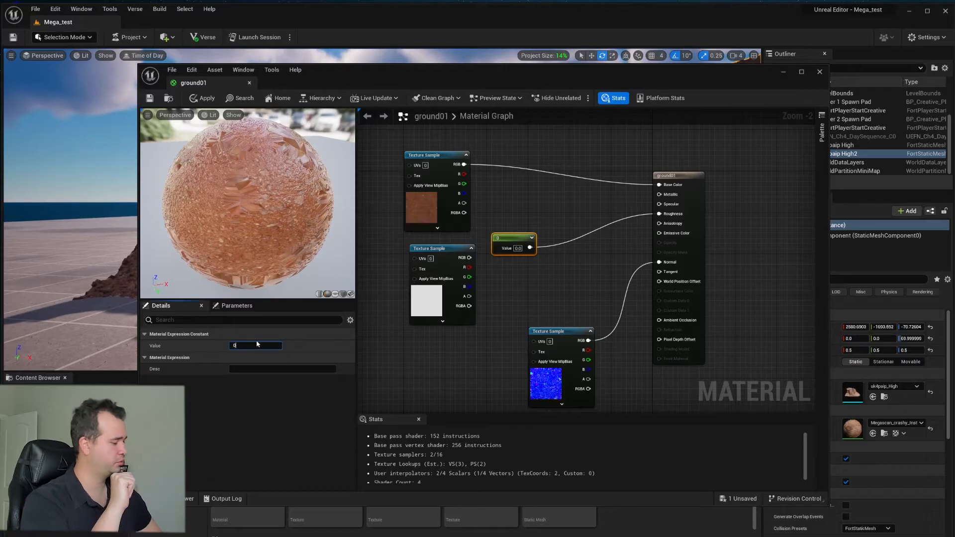
type("9")
key("Return")
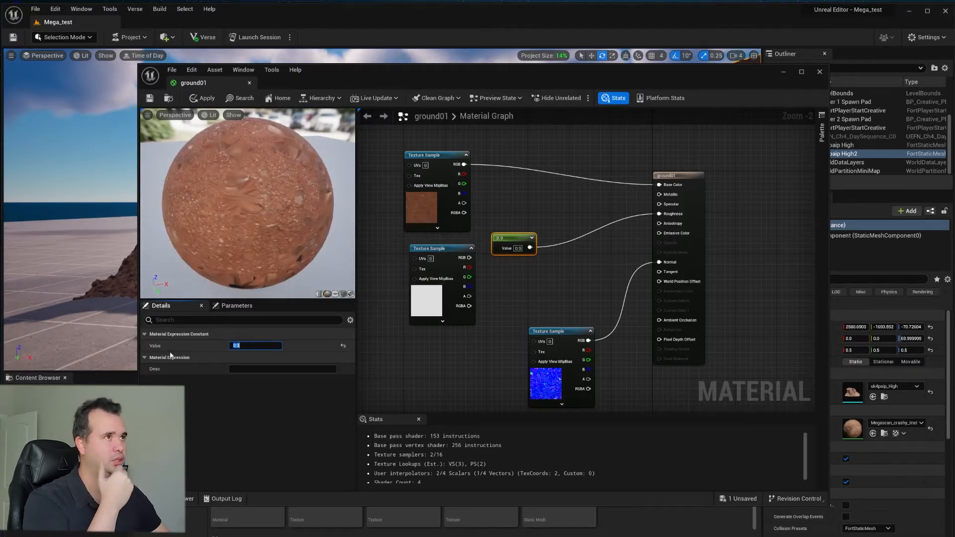
left_click_drag(248, 209, 244, 177)
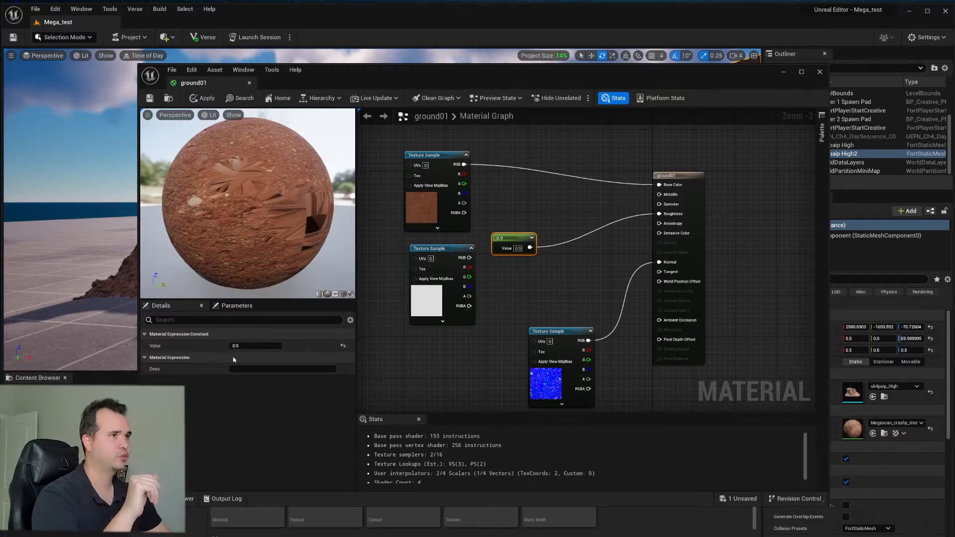
Set the roughness constant's value to 0.6, inspect the preview, and delete the Constant node
left_click(254, 346)
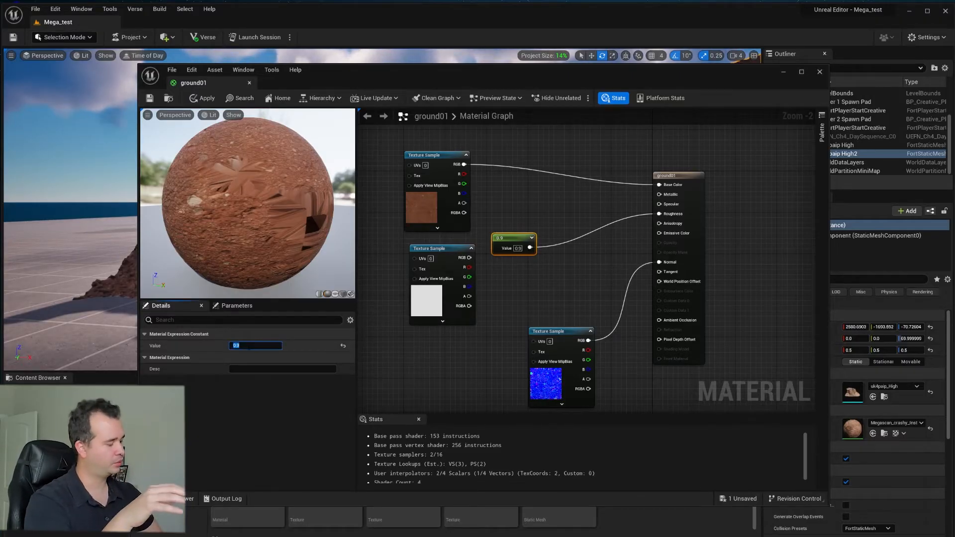
type("0.6")
key("Return")
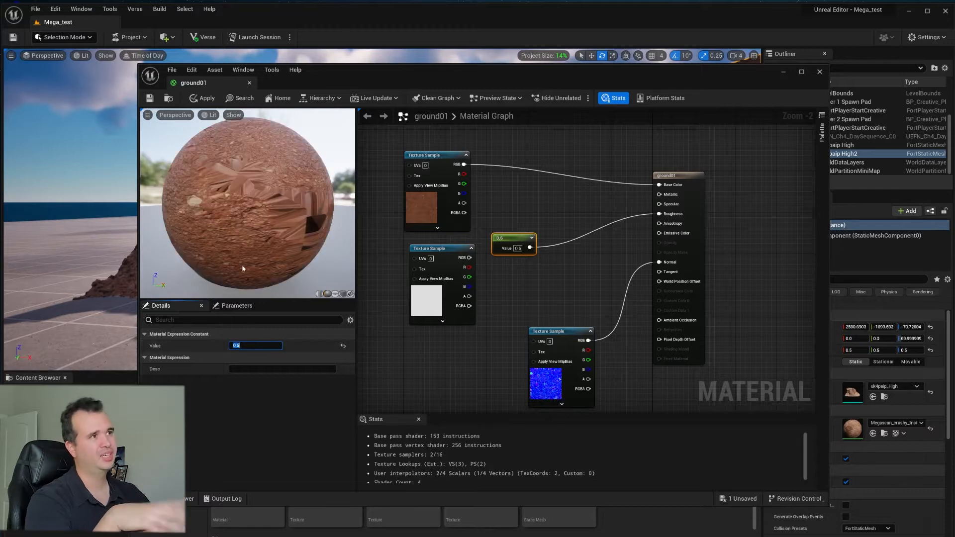
mouse_move(243, 268)
left_mouse_down()
mouse_move(299, 259)
mouse_move(259, 263)
left_mouse_up()
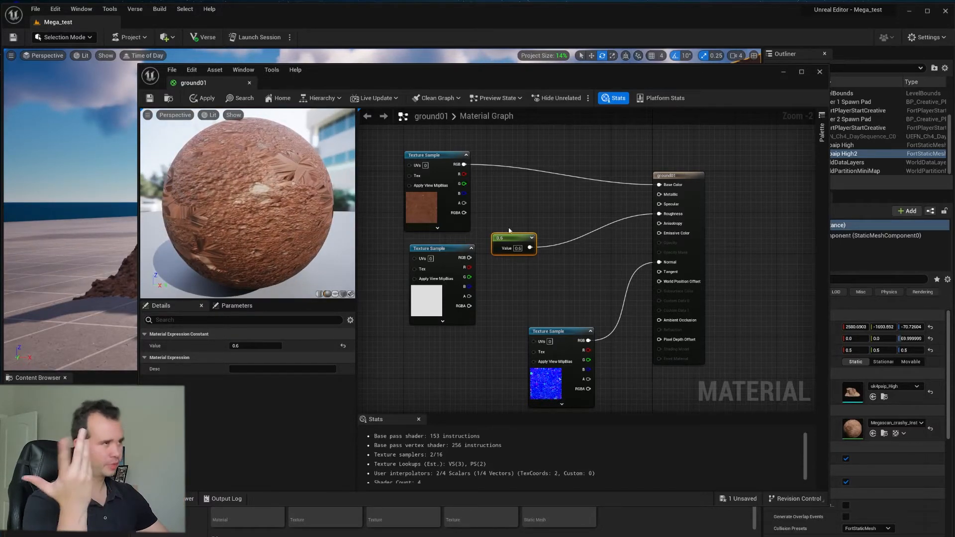
key("Delete")
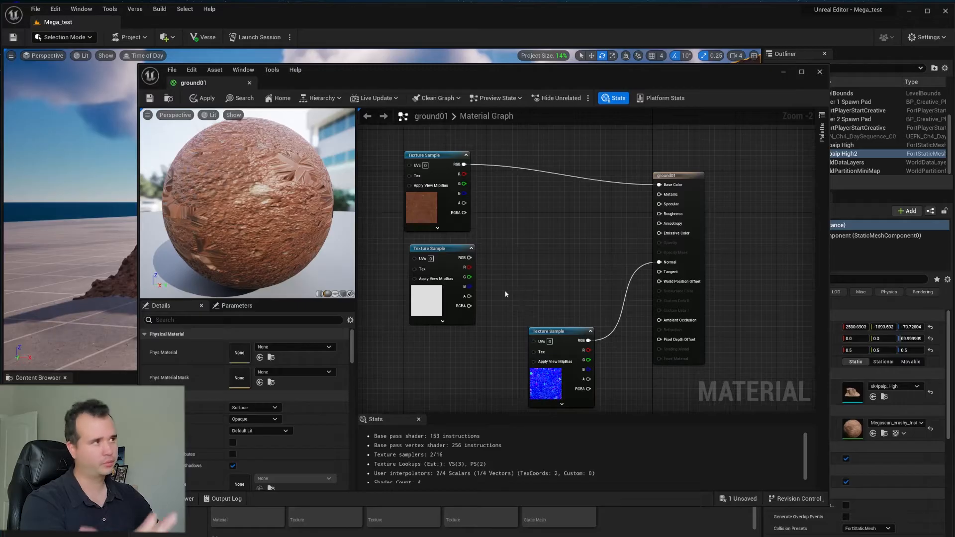
Move the normal map sample closer to the other samples and reconnect the roughness sample's RGB output to the Roughness input
left_click_drag(558, 340, 505, 314)
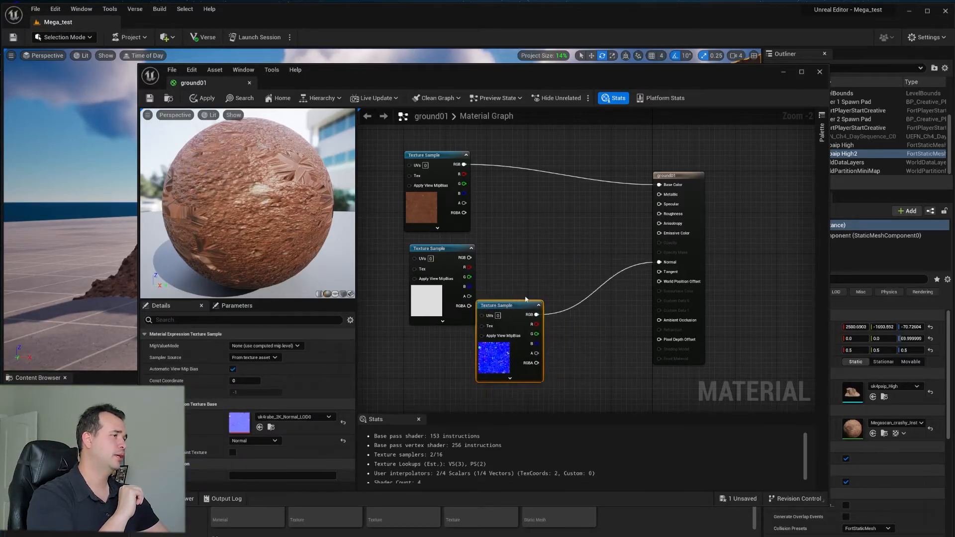
left_click_drag(501, 376, 495, 335)
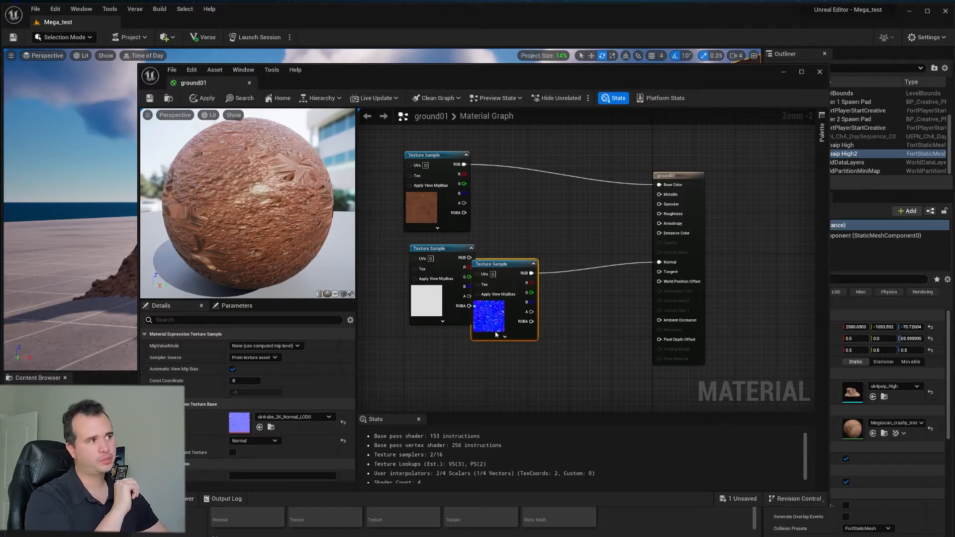
key("ctrl+z")
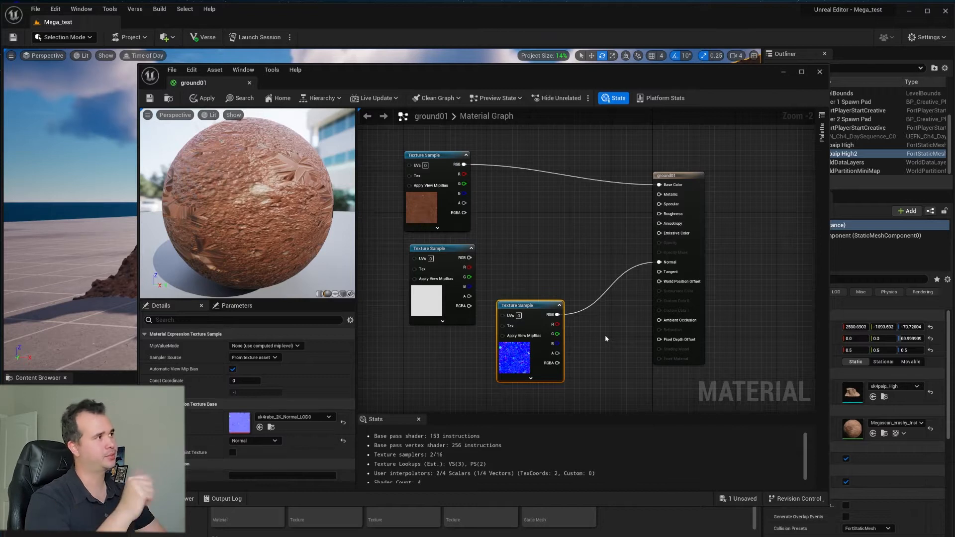
left_click_drag(527, 327, 480, 342)
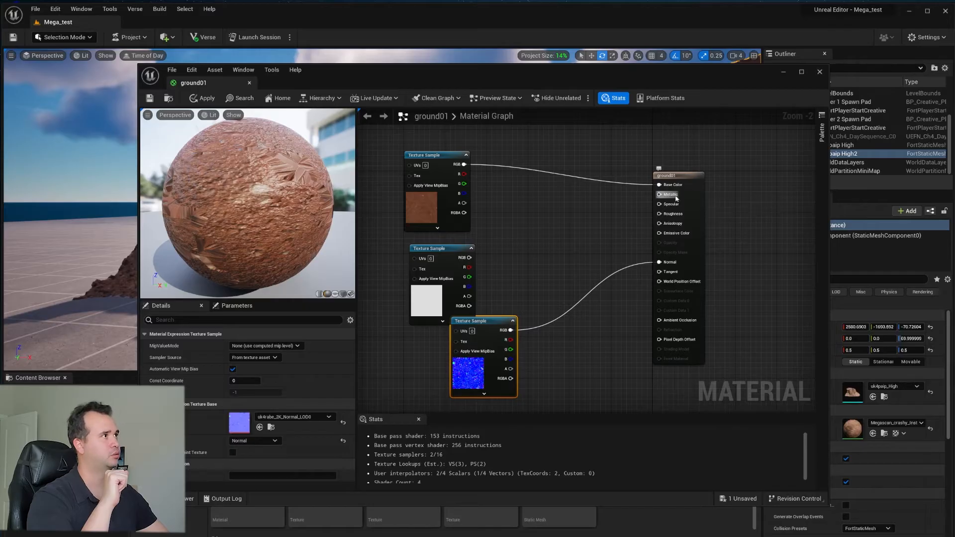
left_click(437, 163)
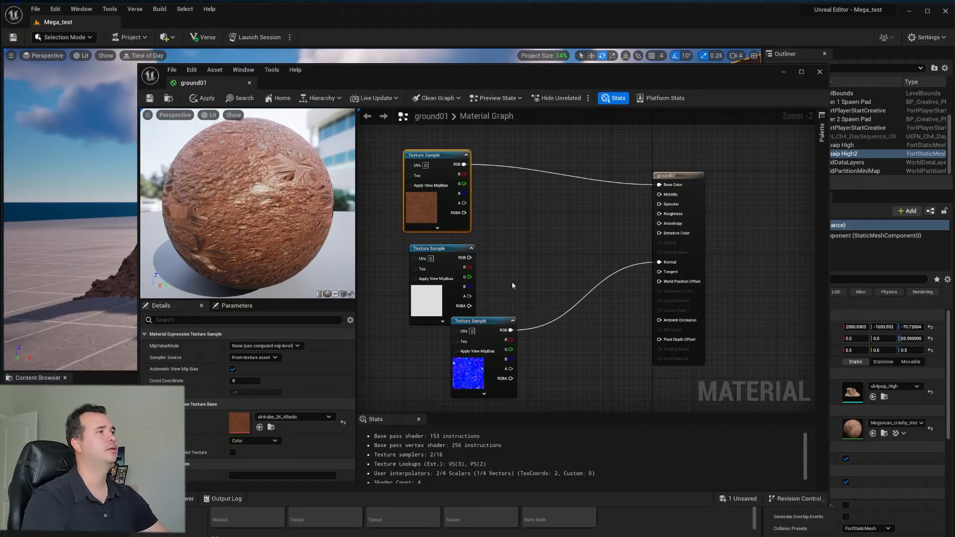
left_click_drag(469, 257, 659, 213)
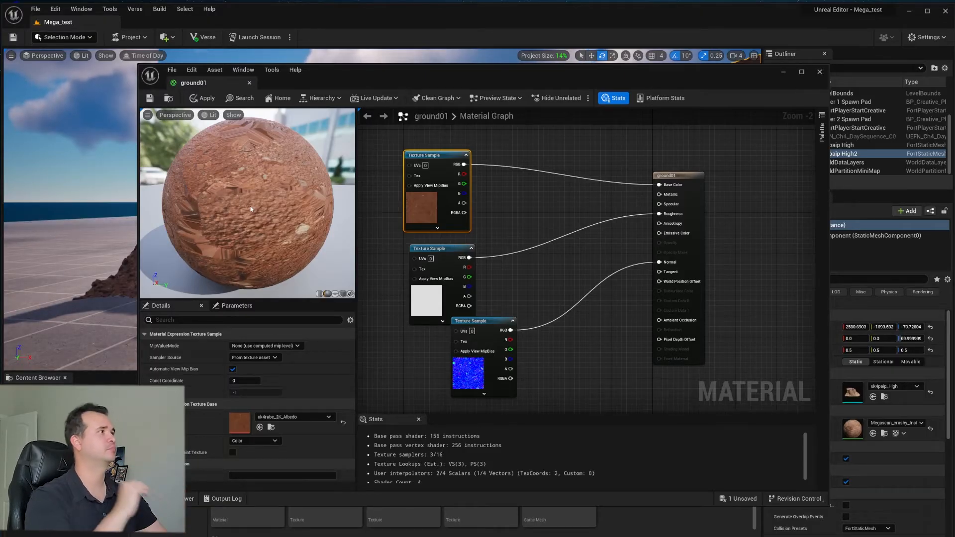
Line up the normal map sample beneath the albedo and roughness samples in one column
left_click_drag(385, 131, 532, 388)
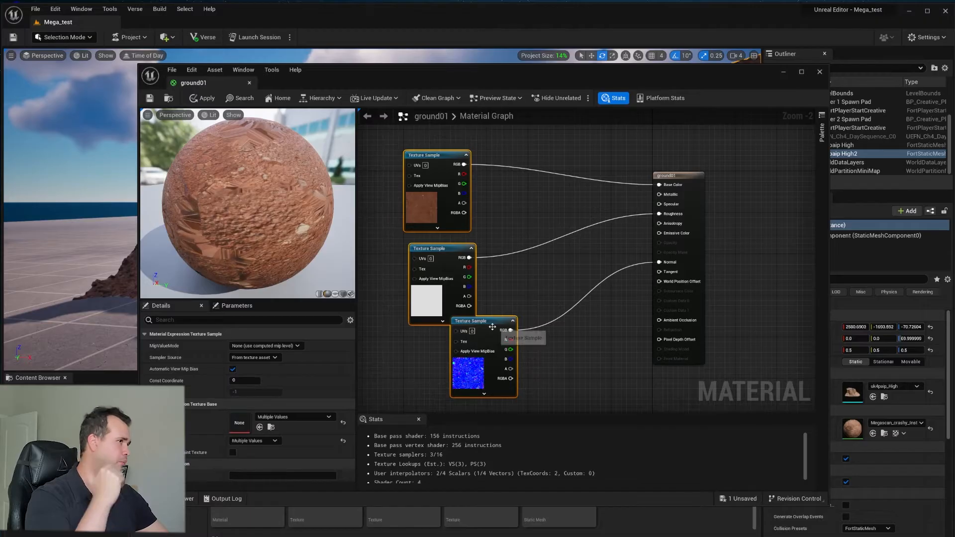
left_click(488, 322)
left_click_drag(489, 322, 449, 352)
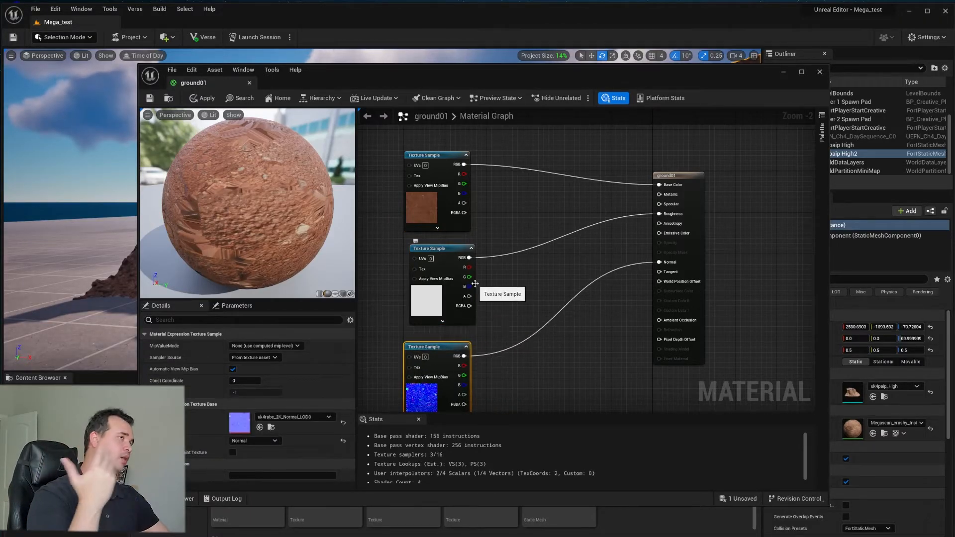
scroll(516, 294, "down", 1)
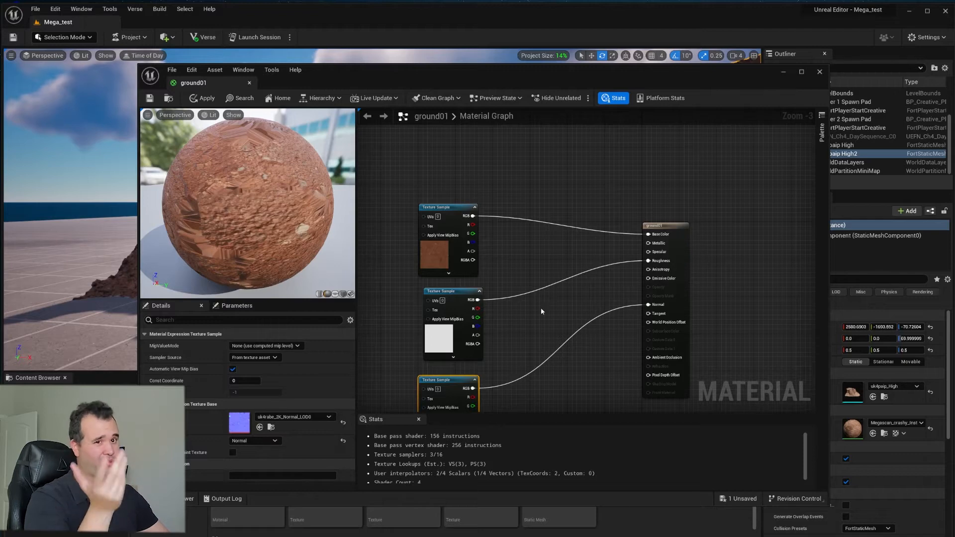
right_click_drag(542, 323, 542, 260)
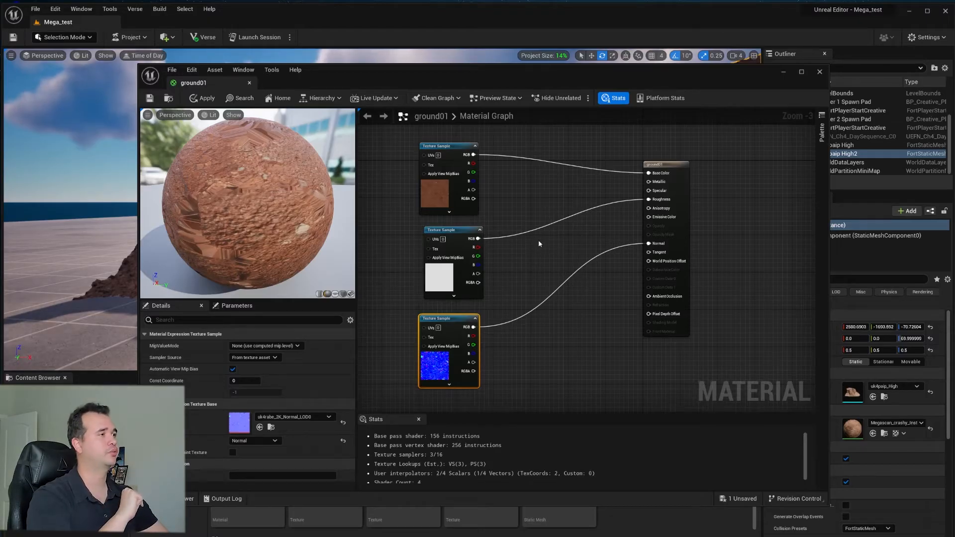
Minimise the ground01 material editor and go to the Mega_test project's root content folder
left_click(785, 72)
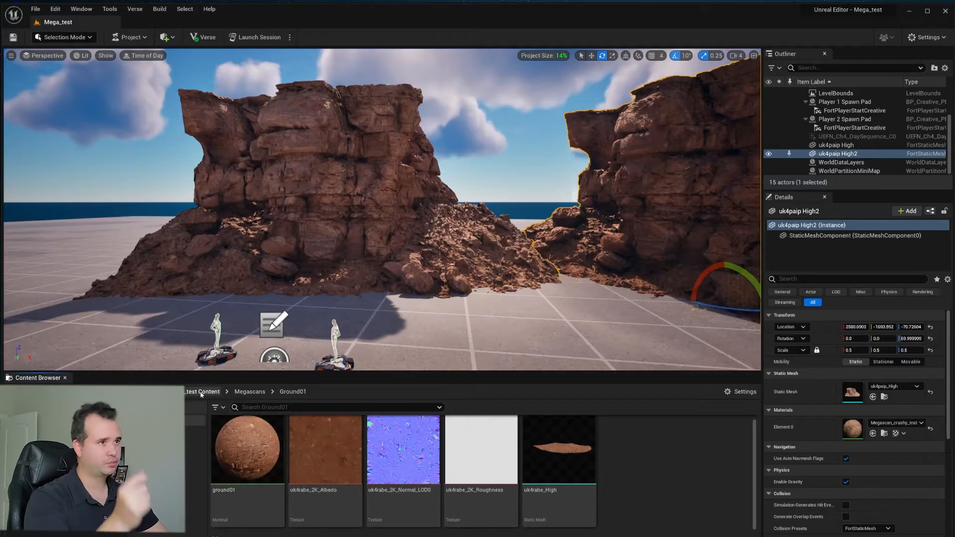
left_click(202, 392)
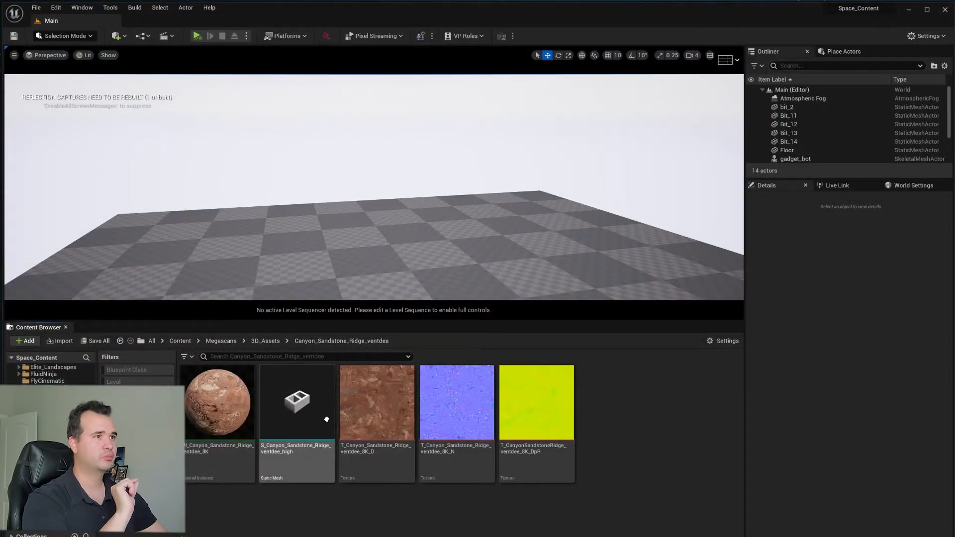
In the Space_Content project in Unreal Engine, open the Canyon Sandstone Ridge material instance and examine its texture maps and parent material
mouse_move(324, 428)
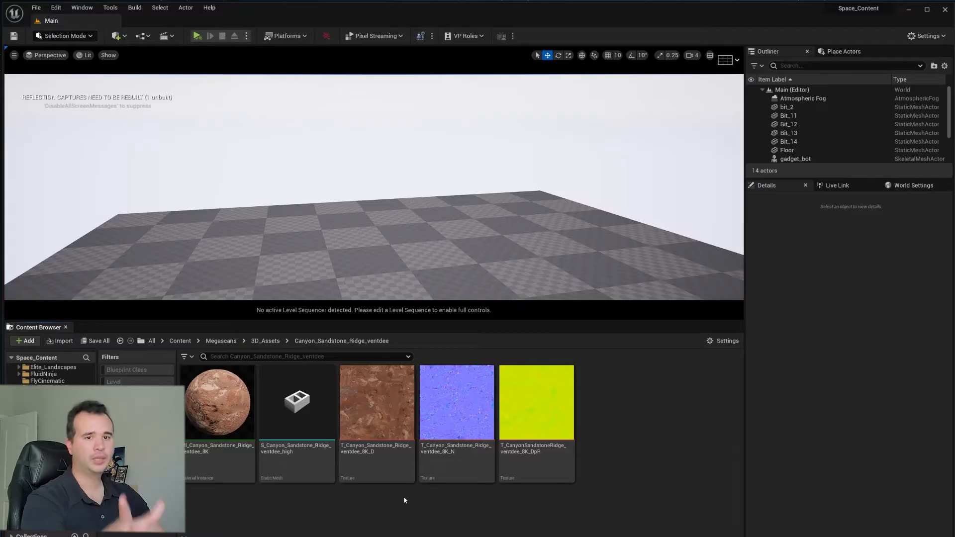
double_click(218, 403)
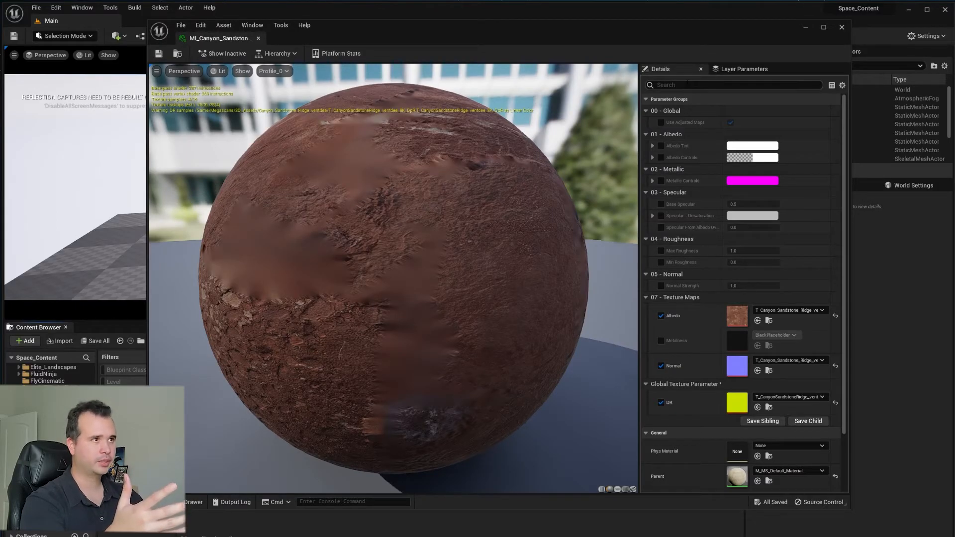
scroll(736, 398, "down", 2)
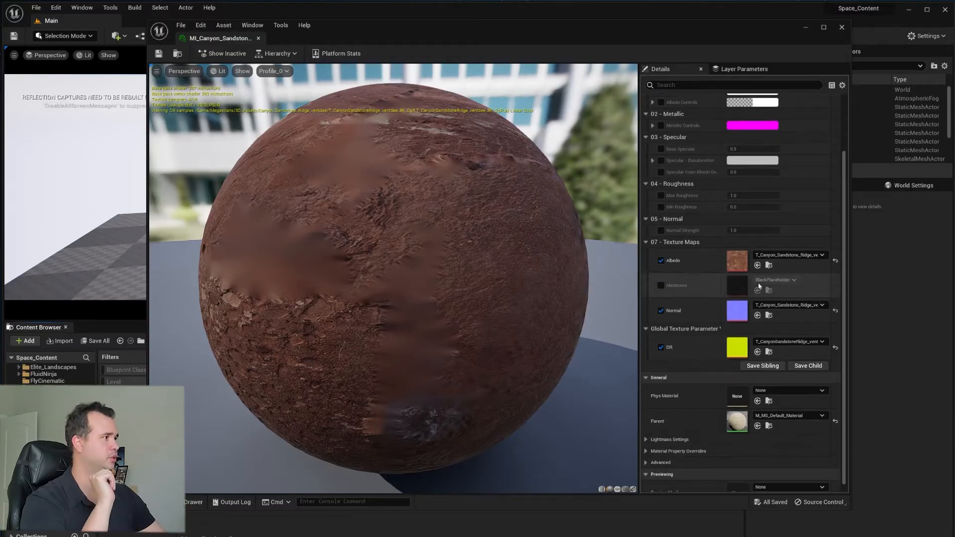
Open the instance's parent material M_MS_Default_Material and look over the Textures and Adjustments groups in its graph
double_click(735, 422)
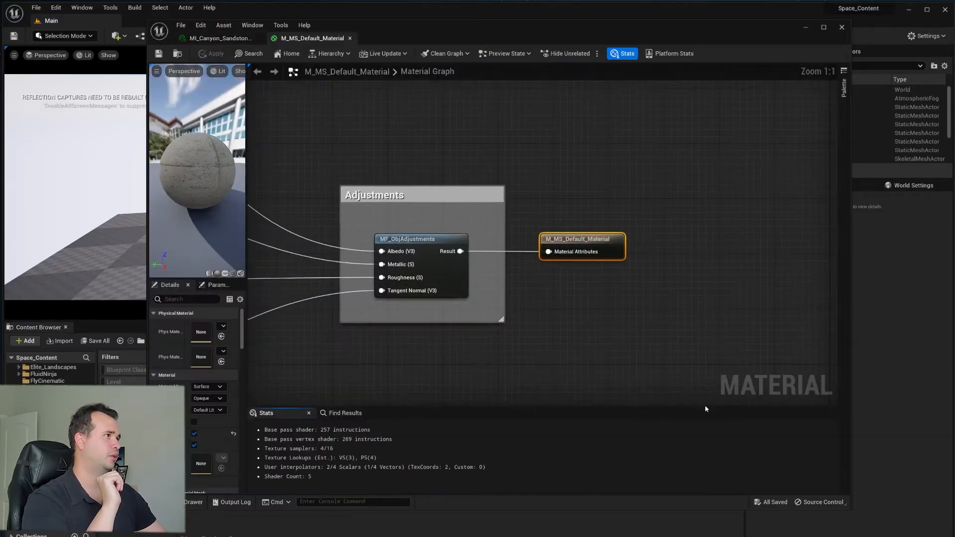
scroll(577, 328, "down", 5)
right_click_drag(576, 332, 586, 273)
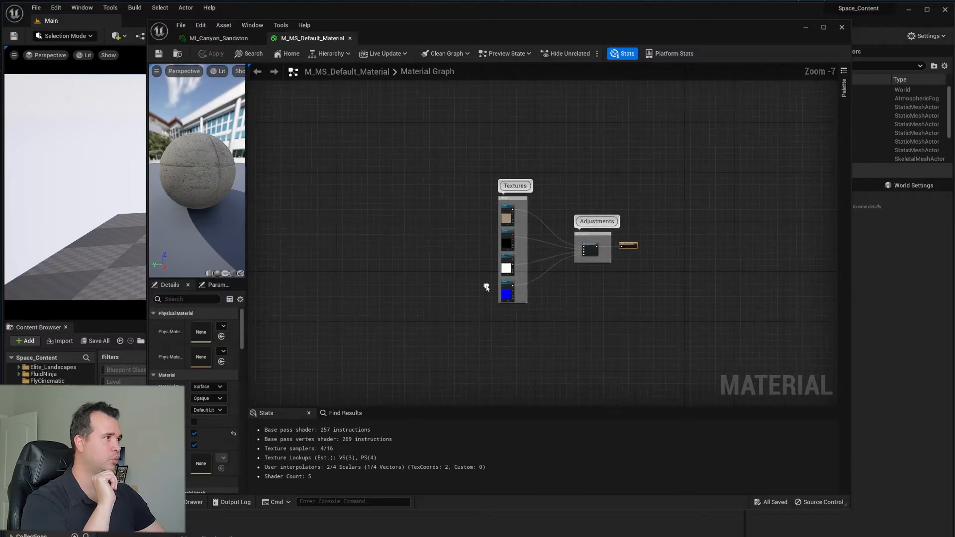
scroll(532, 266, "up", 1)
scroll(533, 299, "up", 1)
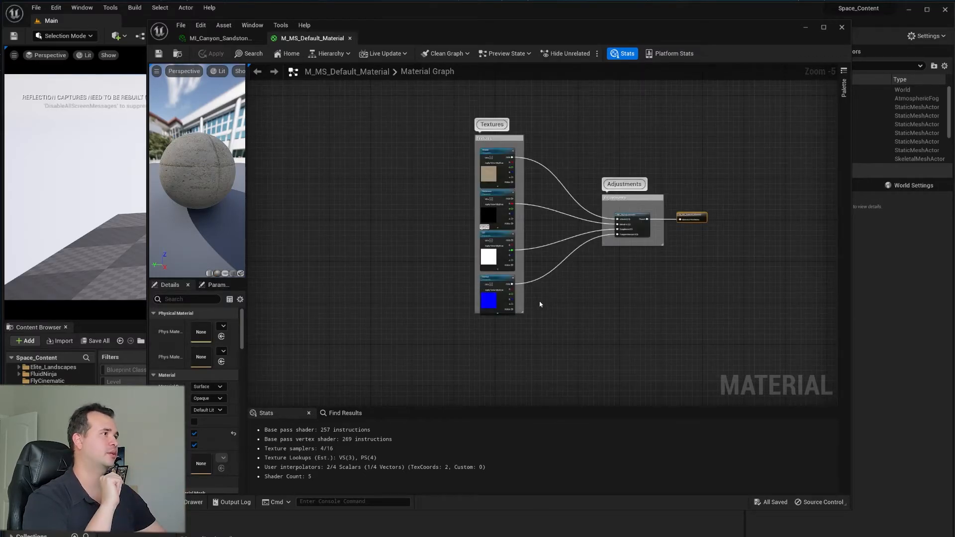
scroll(492, 146, "up", 3)
Examine the Albedo, Metalness, DR and Normal texture parameters in the Textures group and which output channel each one uses
left_click(495, 167)
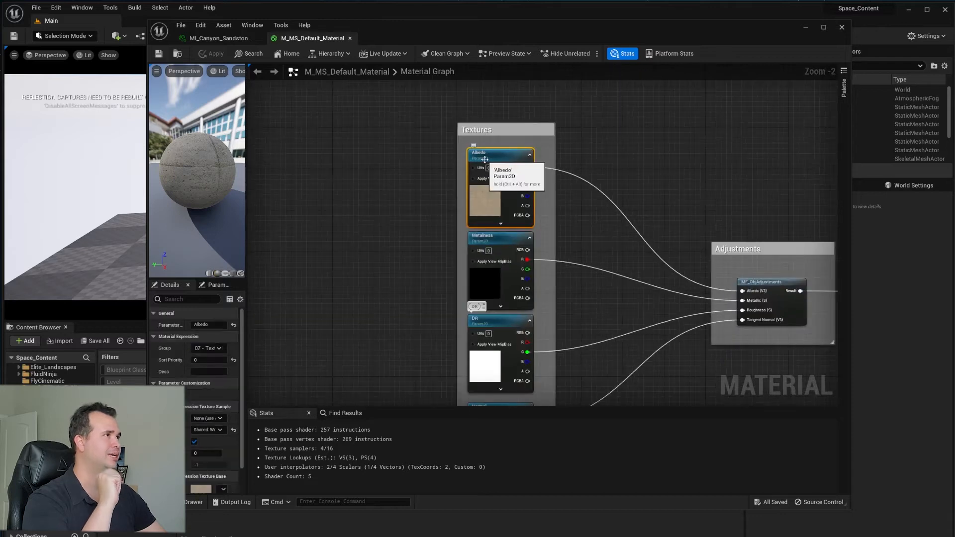
left_click(505, 239)
right_click_drag(524, 291, 514, 229)
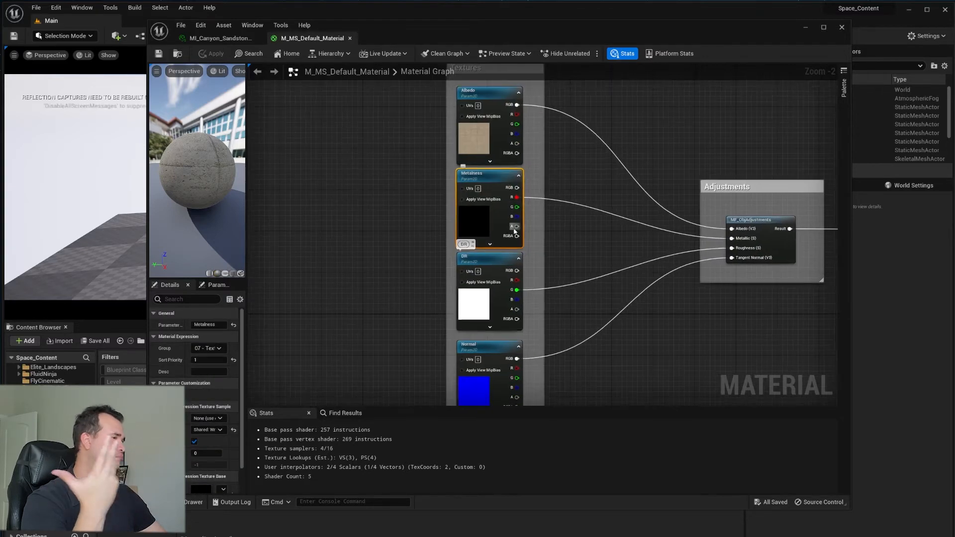
right_click_drag(492, 94, 495, 109)
left_click(495, 108)
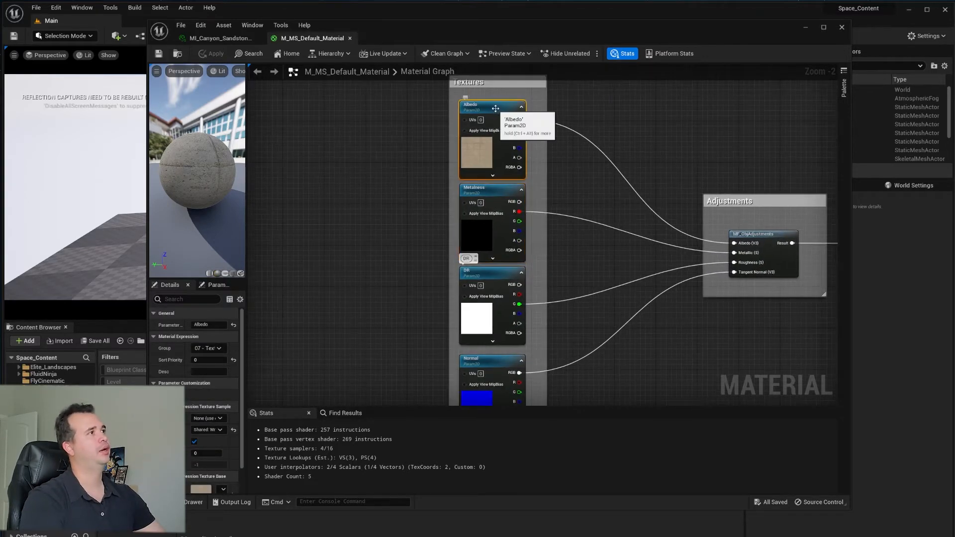
left_click(491, 189)
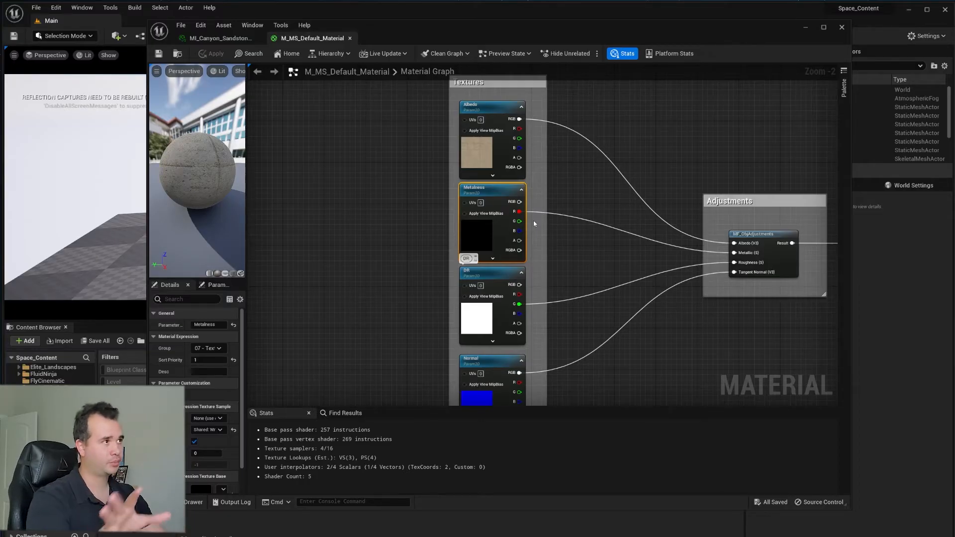
left_click(485, 277)
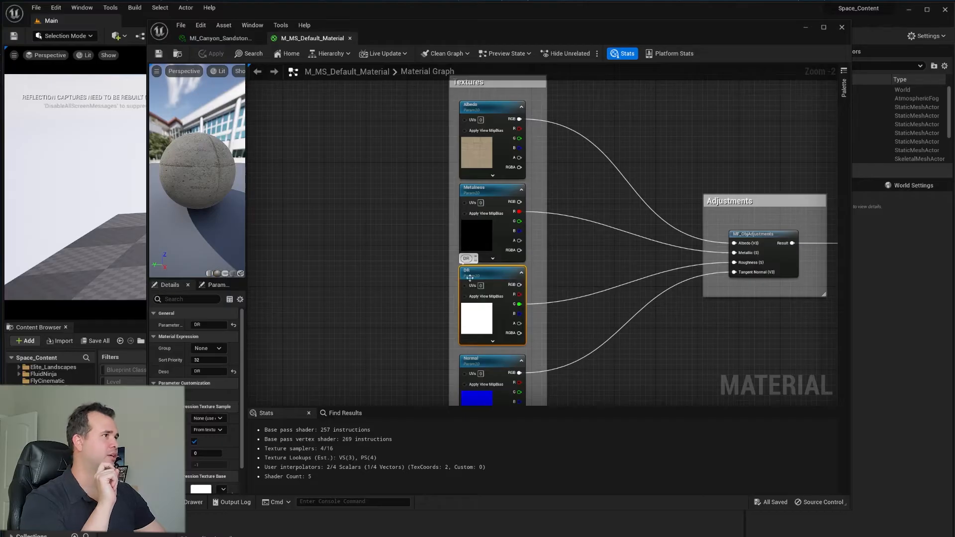
right_click_drag(541, 321, 526, 220)
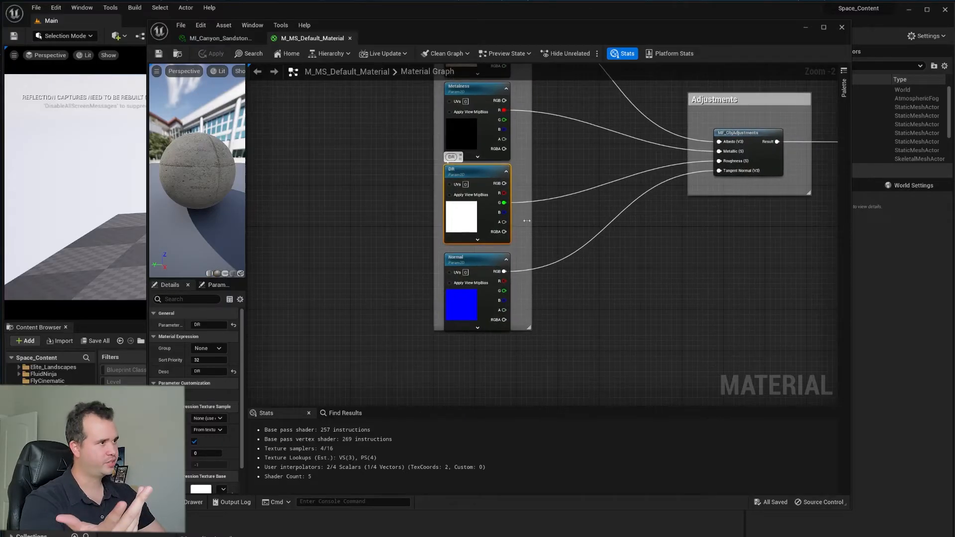
left_click(480, 255)
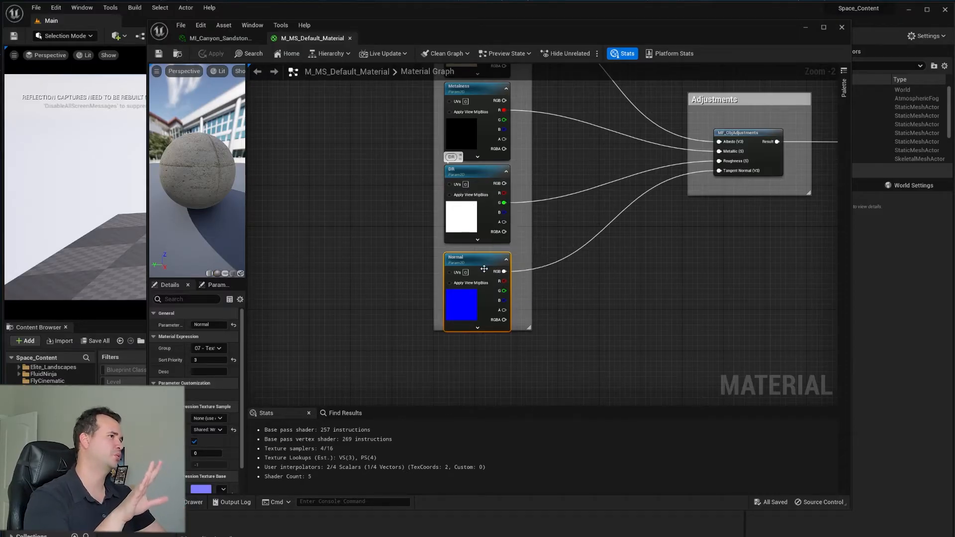
left_click_drag(484, 263, 482, 257)
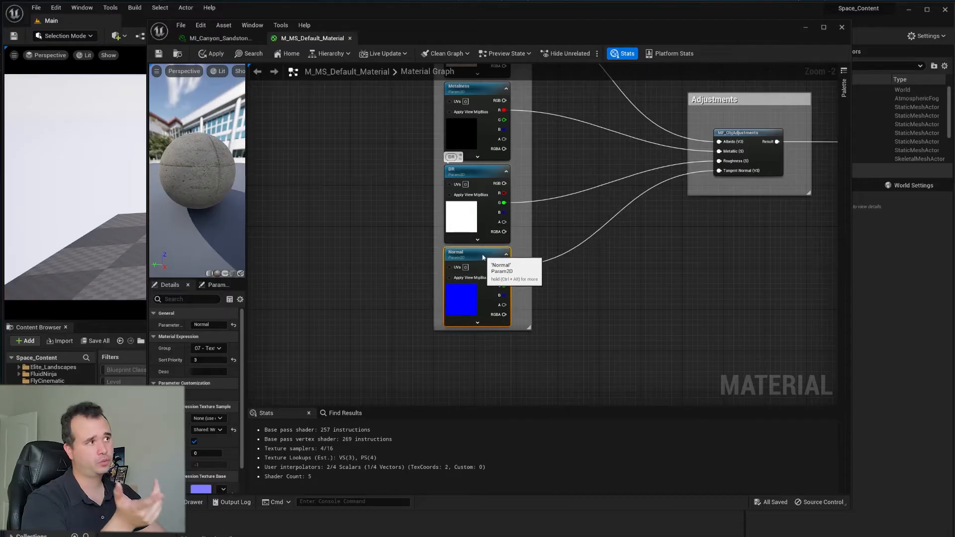
Examine how the MF_ObjAdjustments function combines the texture inputs and feeds the Material Attributes output
scroll(635, 249, "down", 2)
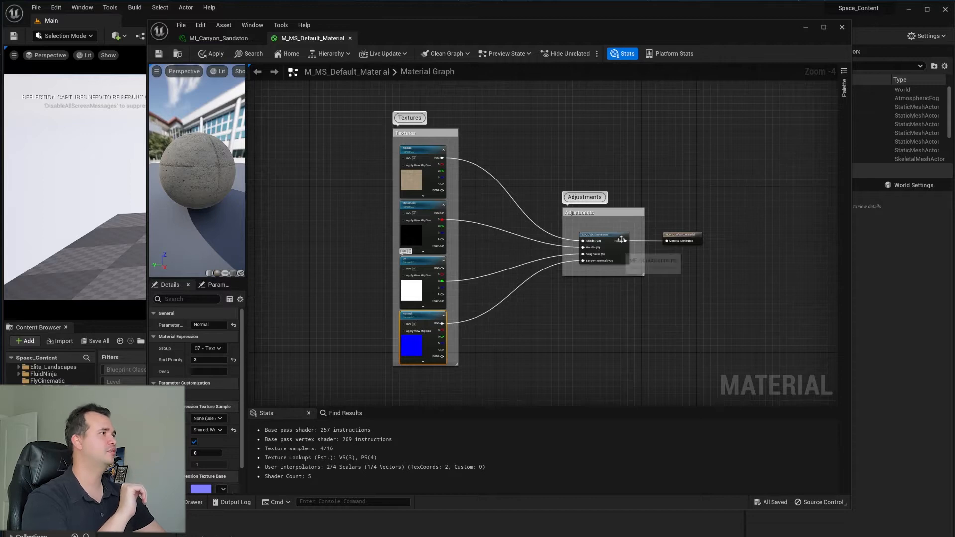
scroll(626, 253, "up", 3)
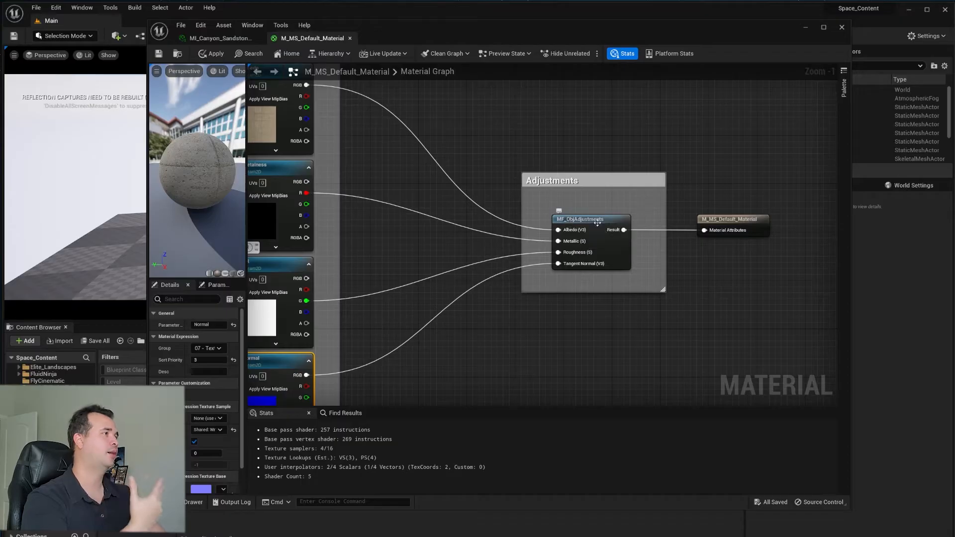
left_click_drag(703, 224, 709, 223)
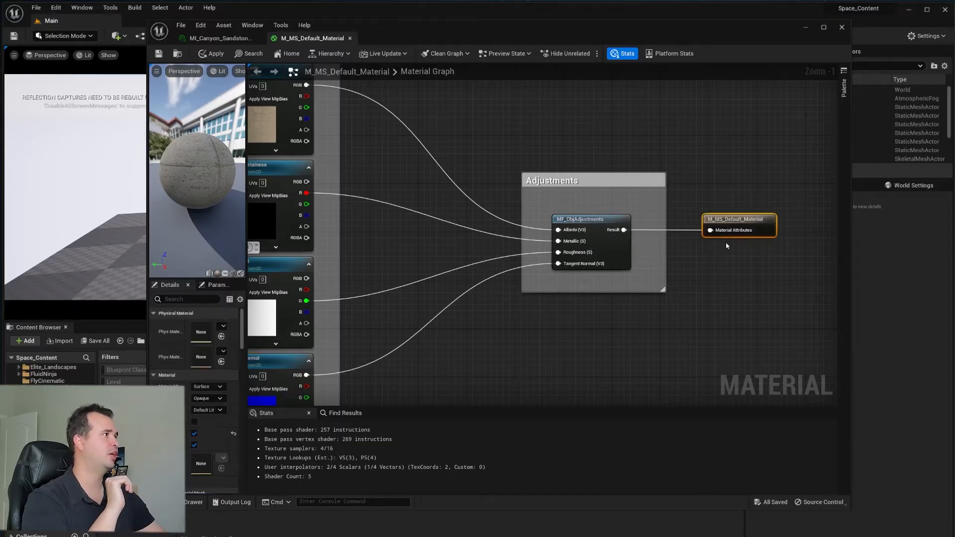
right_click_drag(726, 262, 694, 273)
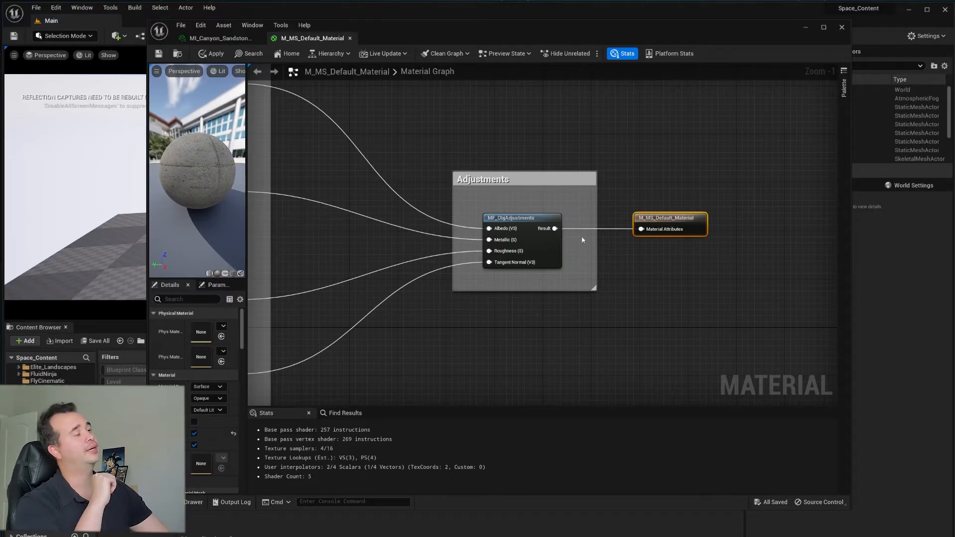
right_click_drag(599, 286, 598, 322)
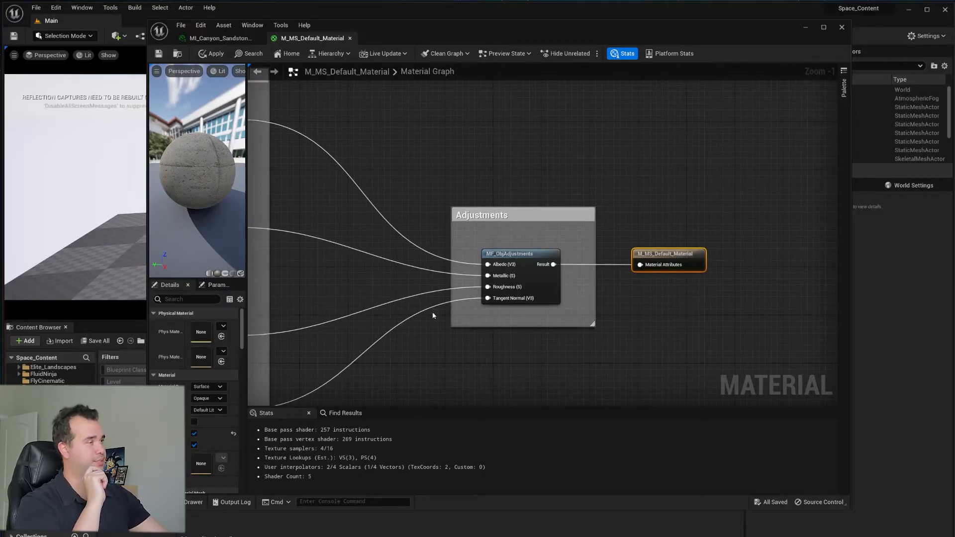
Copy the Textures comment group with its four texture parameters from the M_MS_Default_Material graph
scroll(433, 316, "down", 3)
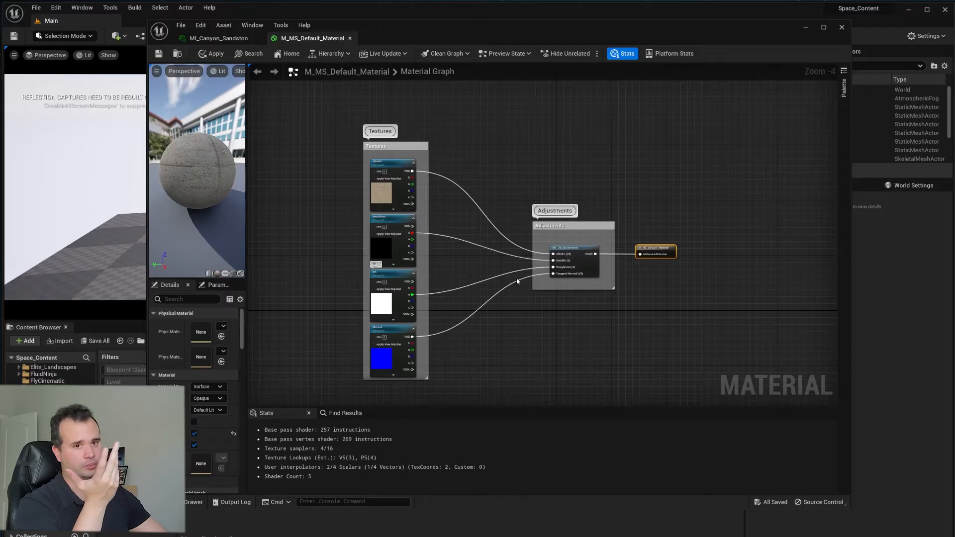
right_click_drag(455, 278, 464, 271)
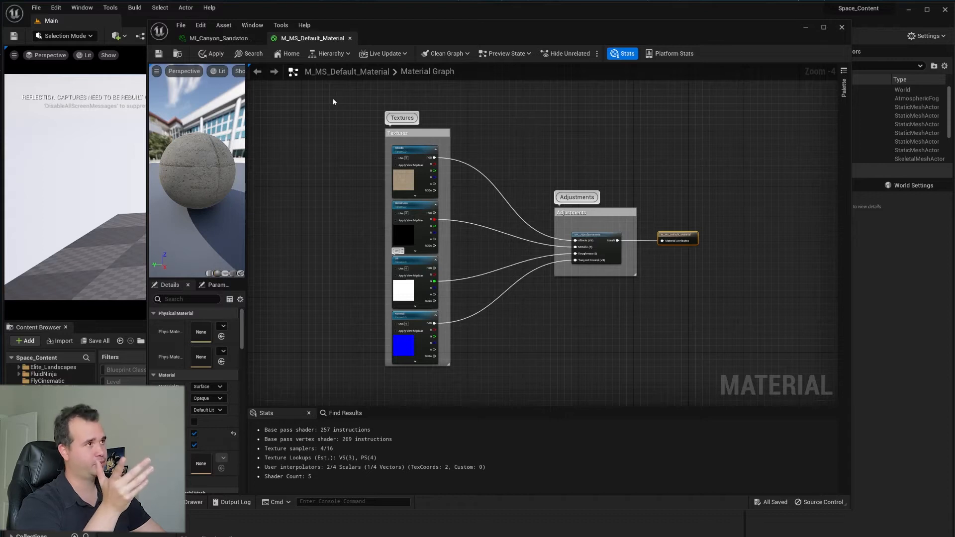
left_click_drag(328, 87, 492, 396)
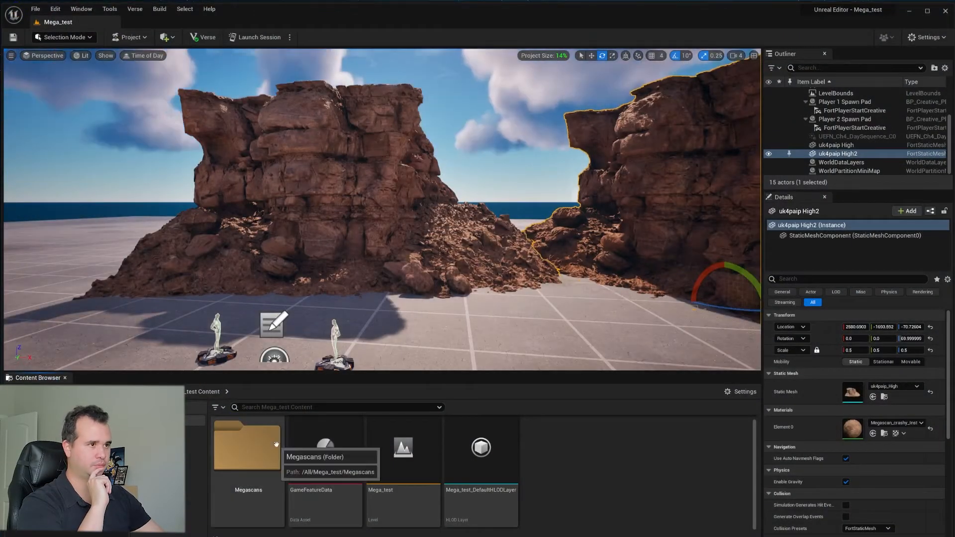
Switch to the Mega_test project in UEFN and create a material named Parent_Mat_tutorial in the Megascans folder
double_click(275, 444)
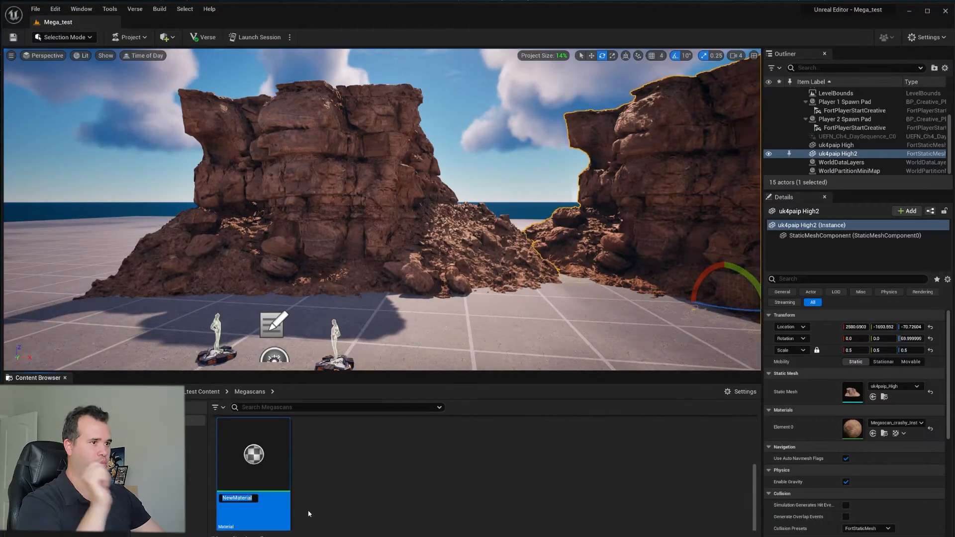
type("PA")
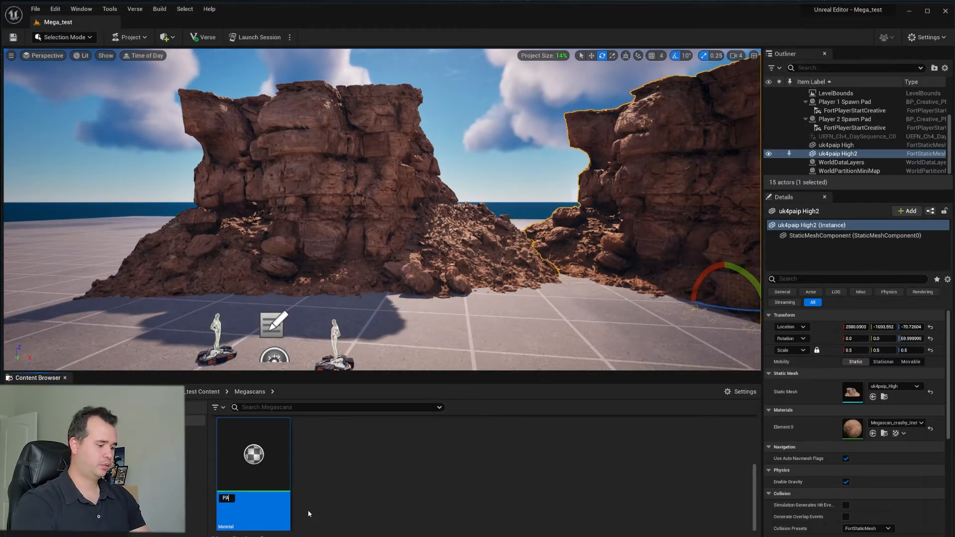
type("r")
key("BackSpace")
key("BackSpace")
type("are")
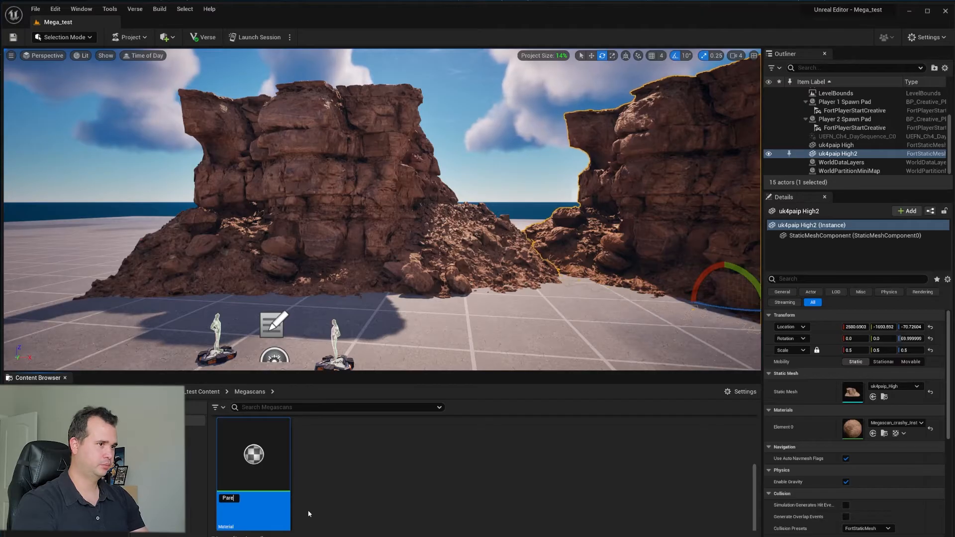
type("nt_Mat_tu")
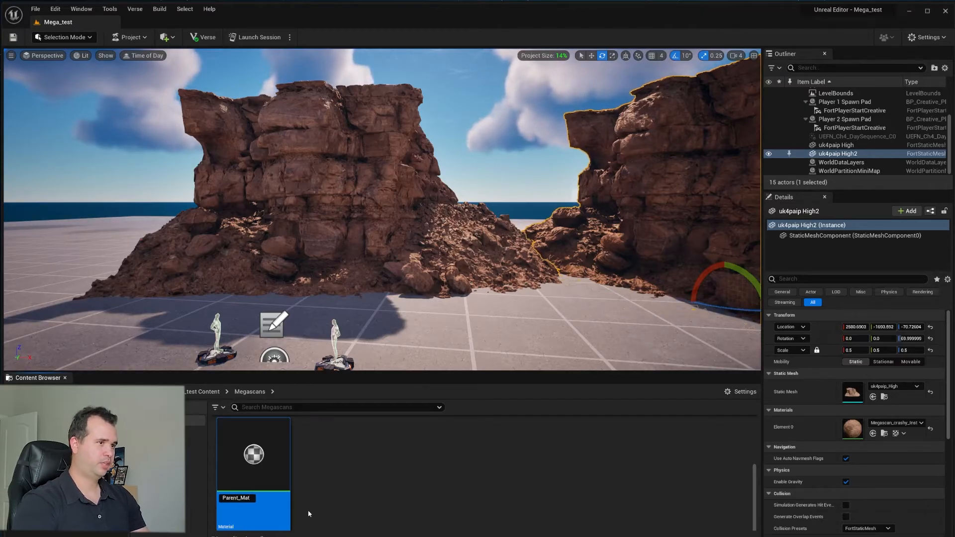
type("torial")
key("Return")
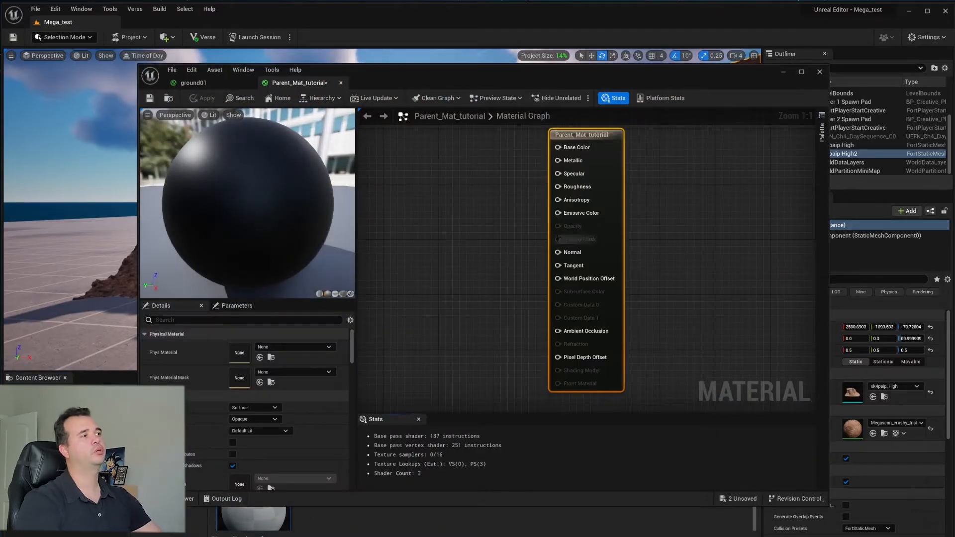
Enable Use Material Attributes for Parent_Mat_tutorial and compare its output node with the ground01 material graph
scroll(549, 295, "down", 3)
right_click_drag(549, 295, 562, 315)
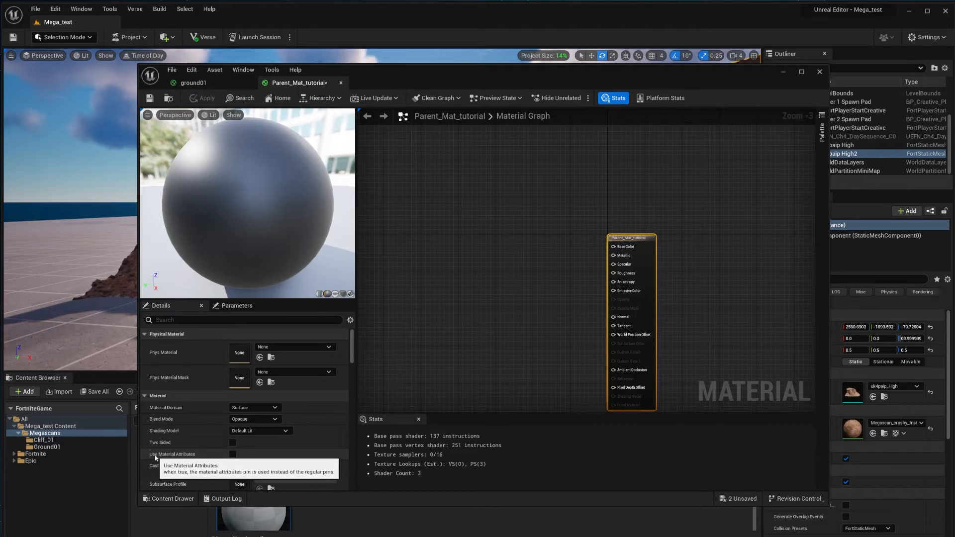
left_click(232, 454)
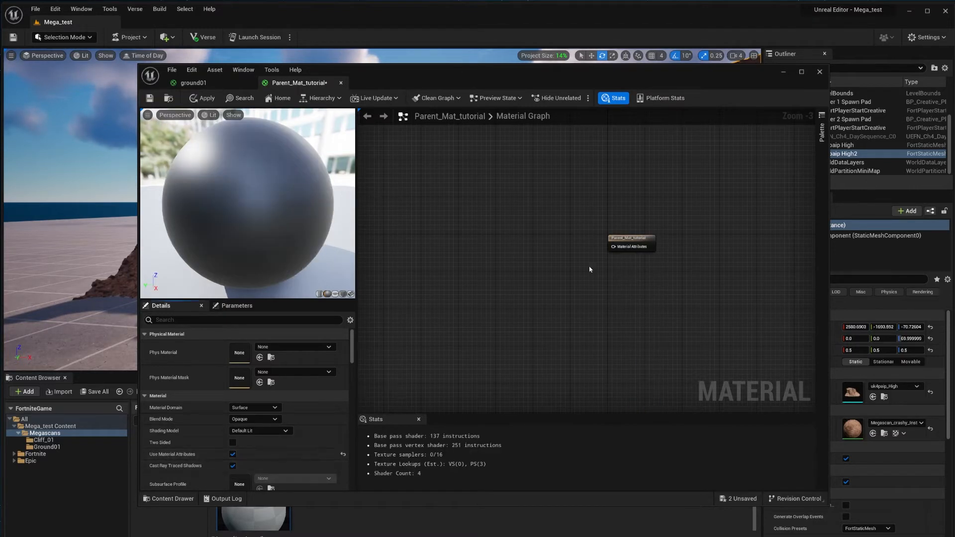
left_click_drag(638, 235, 661, 263)
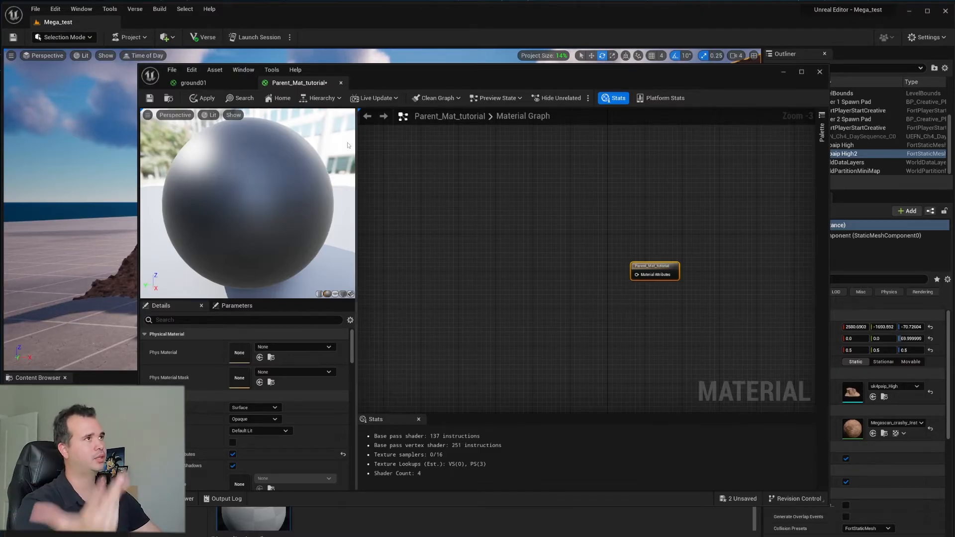
left_click(230, 84)
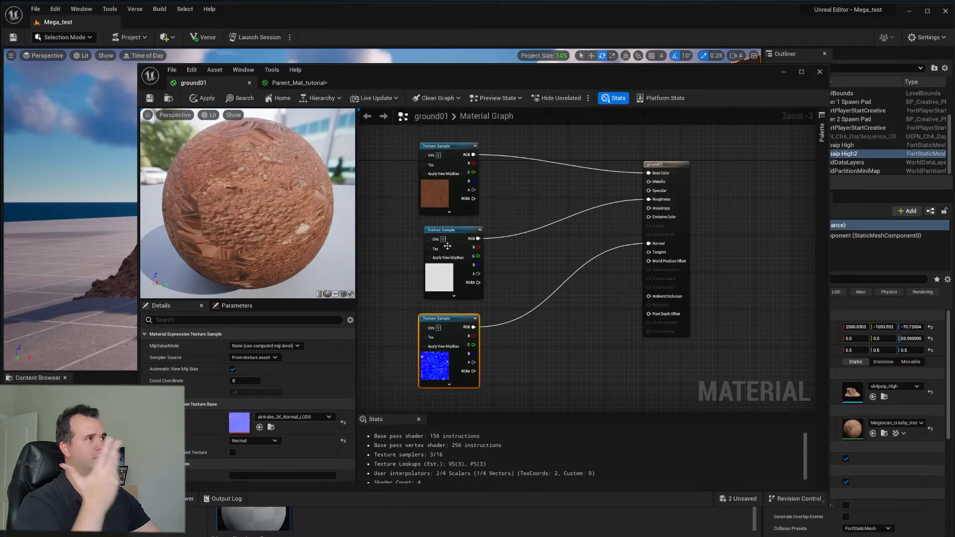
left_click(314, 84)
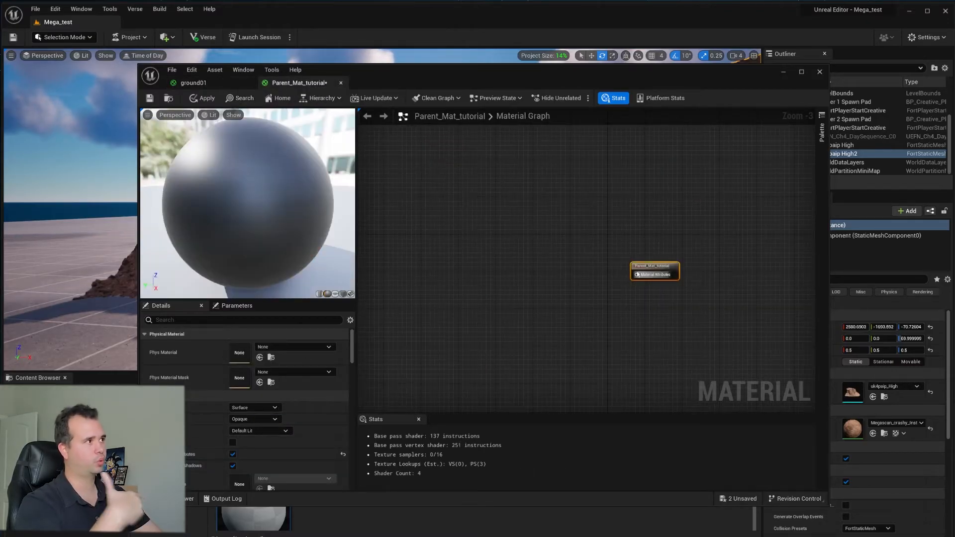
Paste the copied Textures group into the Parent_Mat_tutorial graph, to the left of the output node
right_click_drag(430, 265, 498, 320)
scroll(504, 296, "down", 3)
right_click_drag(454, 289, 473, 297)
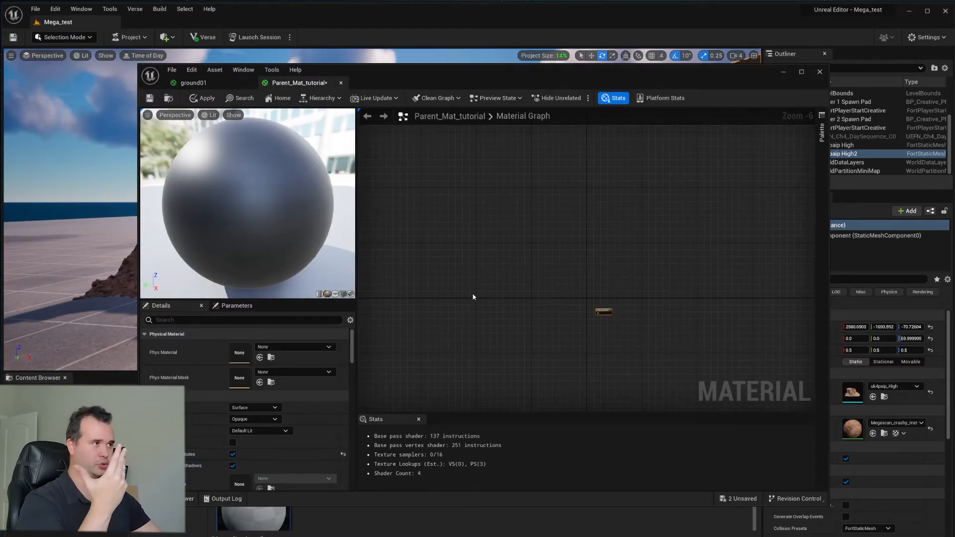
scroll(478, 307, "up", 1)
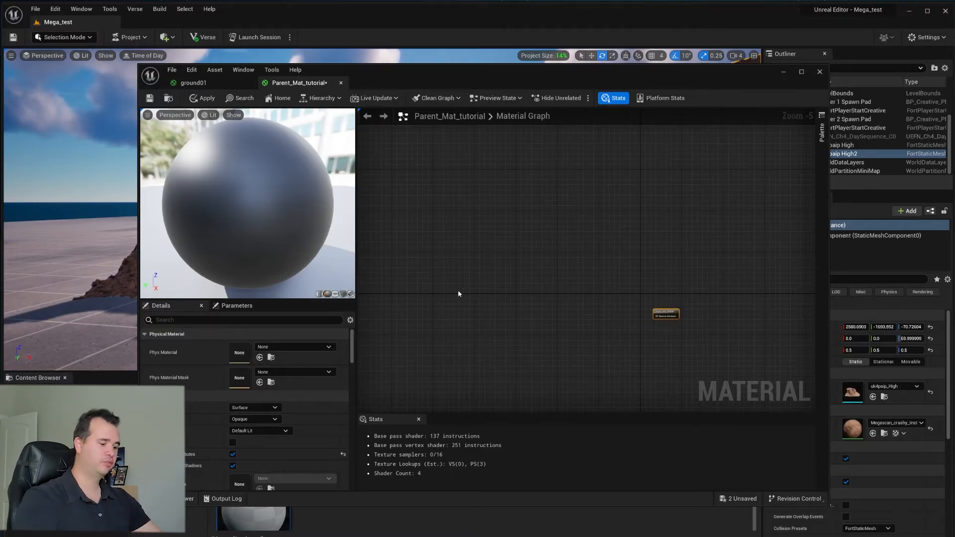
key("ctrl+v")
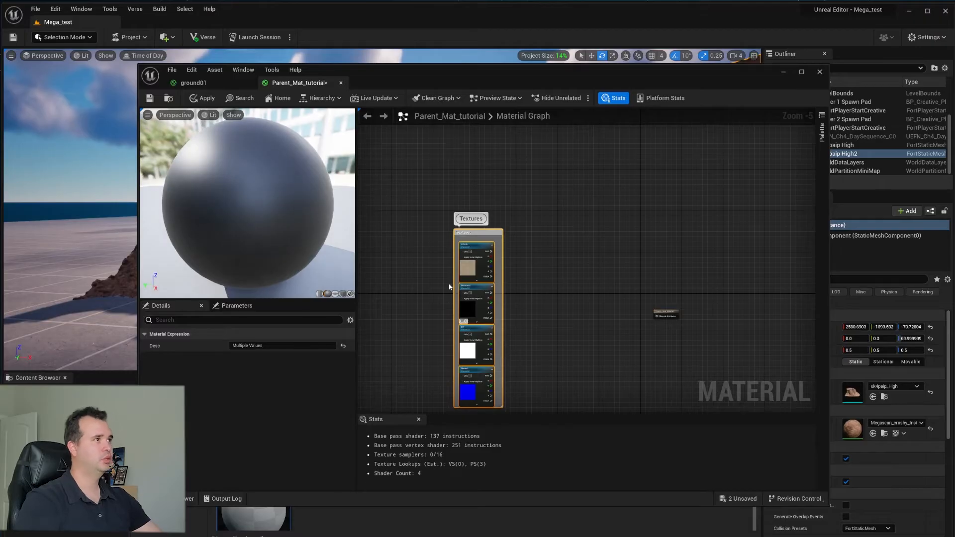
right_click_drag(541, 367, 545, 326)
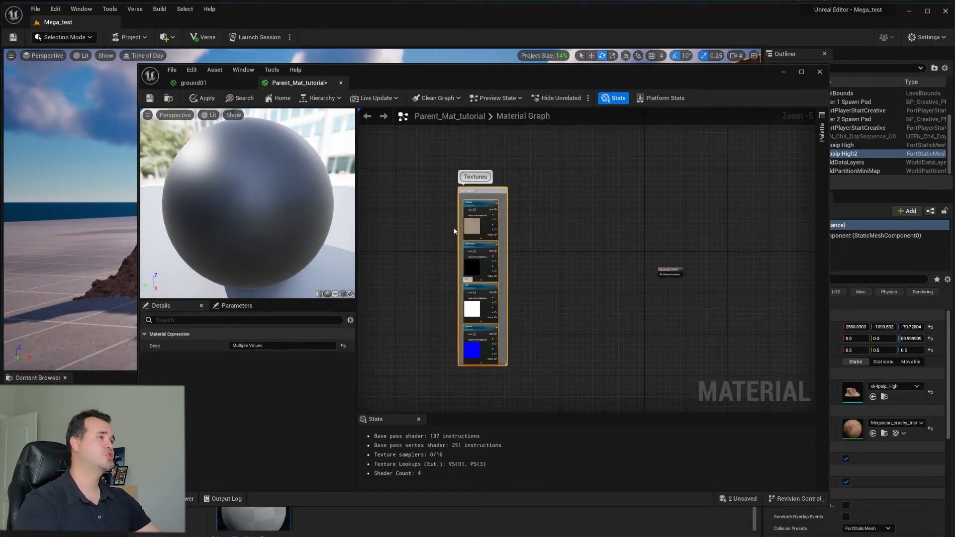
Review the Albedo, Metalness, DR and Normal texture parameters in the pasted Textures group one by one
left_click(568, 319)
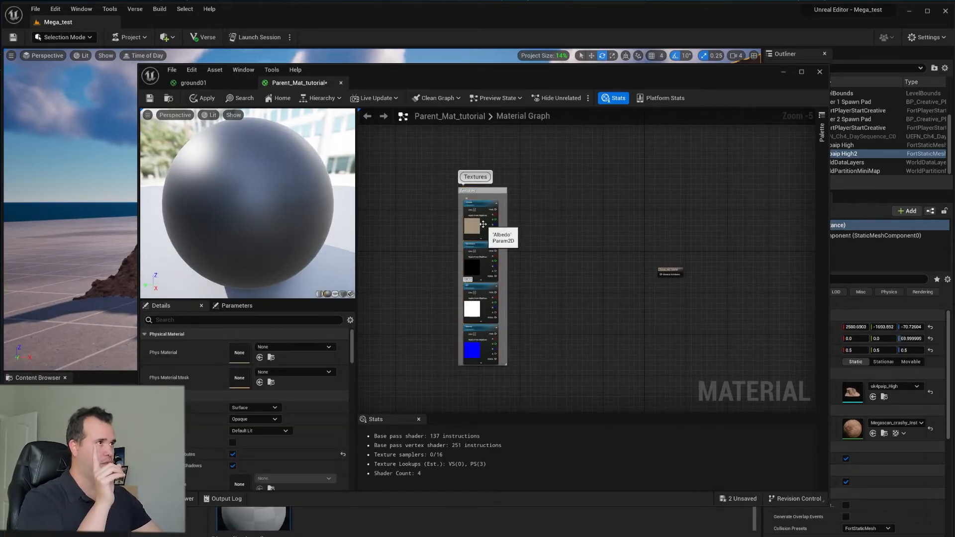
left_click(483, 225)
left_click(480, 271)
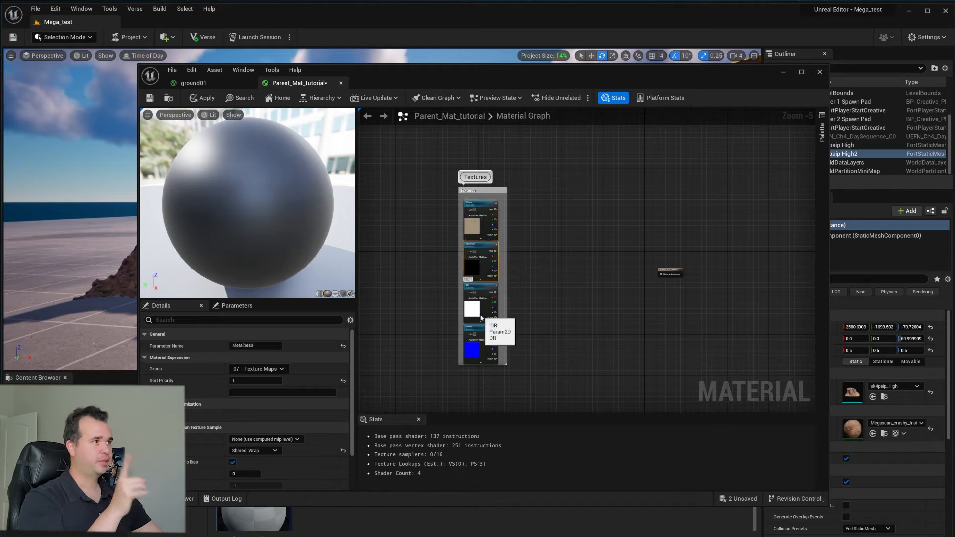
left_click(481, 317)
left_click(483, 348)
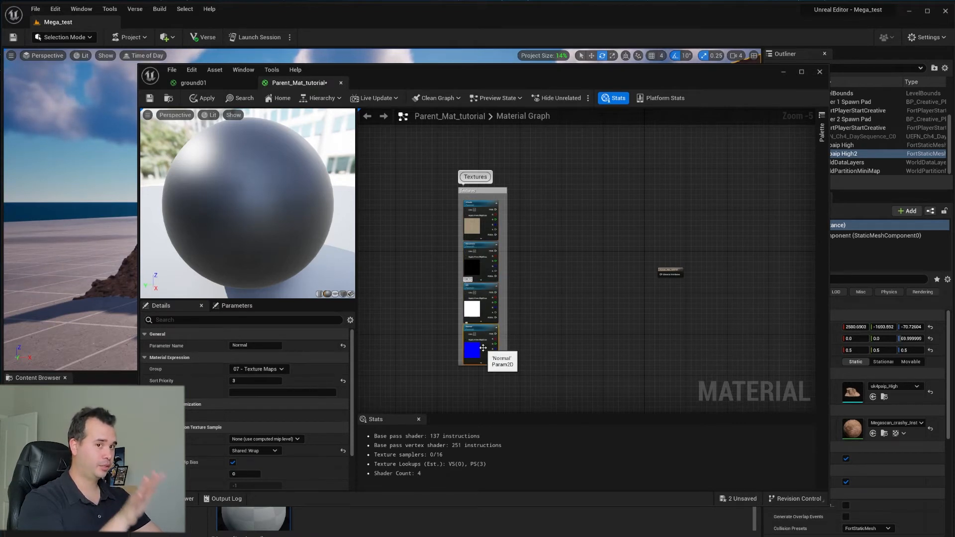
scroll(475, 225, "up", 5)
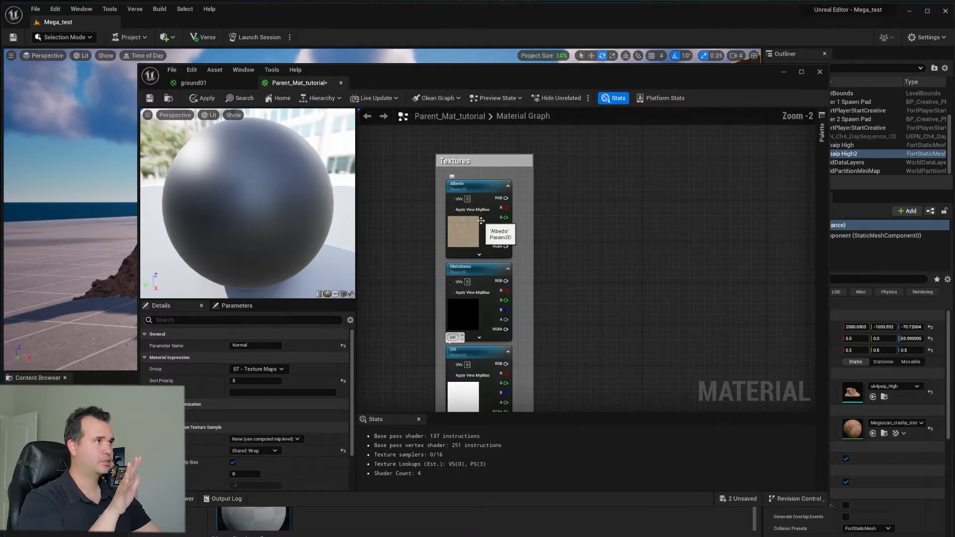
Replace the Albedo parameter's default texture with T_Default_BaseColor_White
left_click(462, 227)
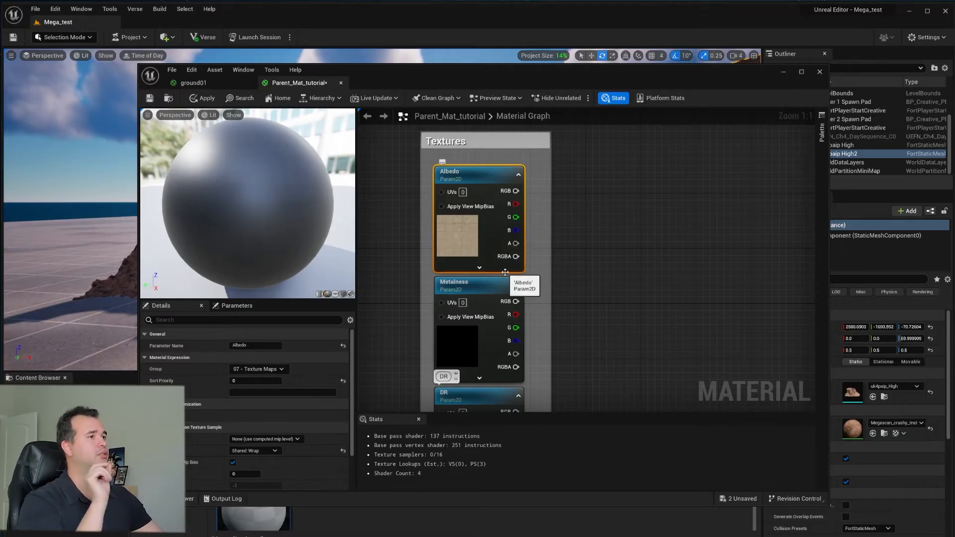
scroll(302, 414, "down", 2)
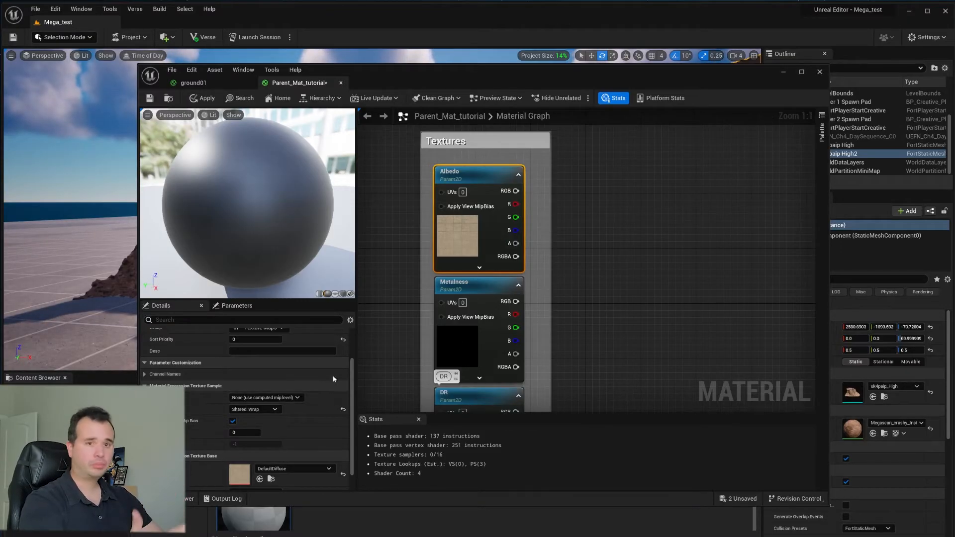
scroll(298, 382, "down", 2)
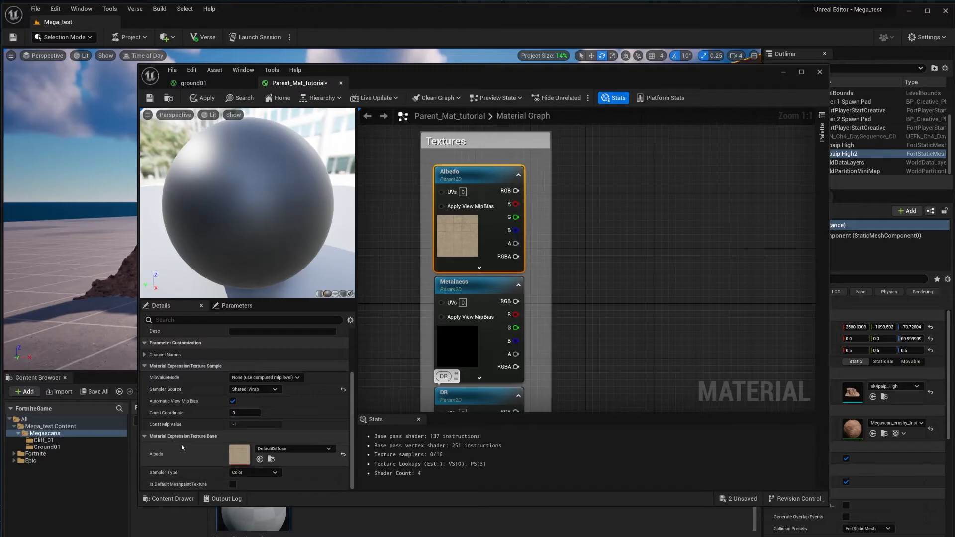
scroll(247, 452, "up", 3)
scroll(247, 451, "down", 3)
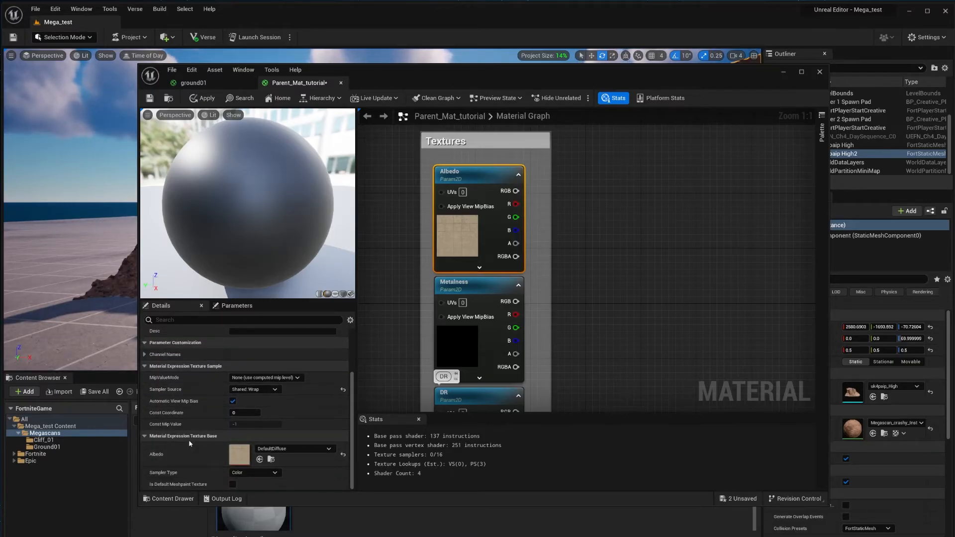
left_click(289, 449)
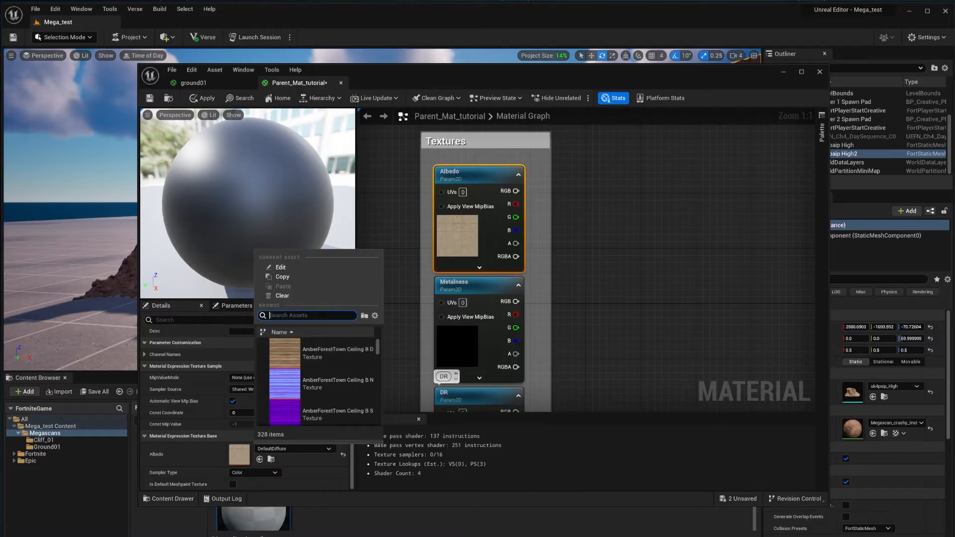
type("default")
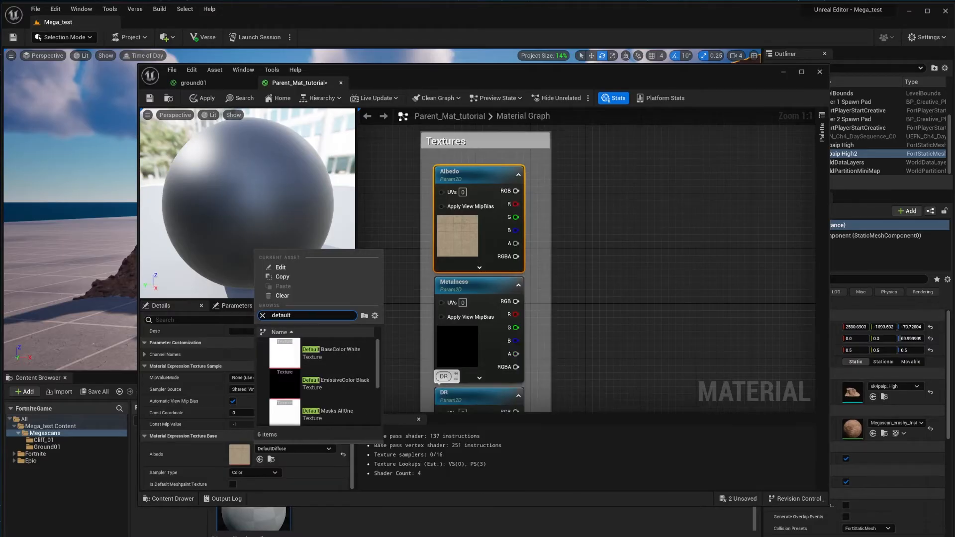
mouse_move(339, 361)
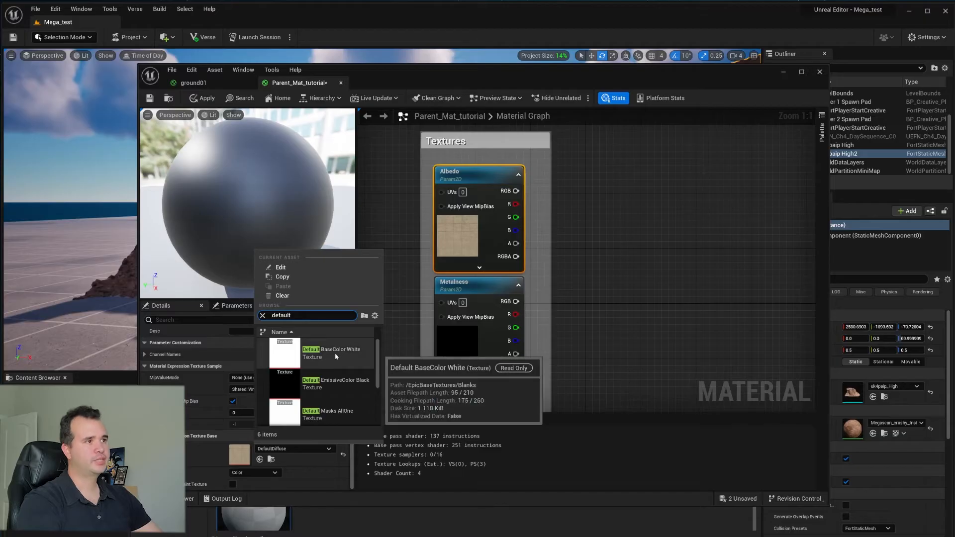
left_click(339, 361)
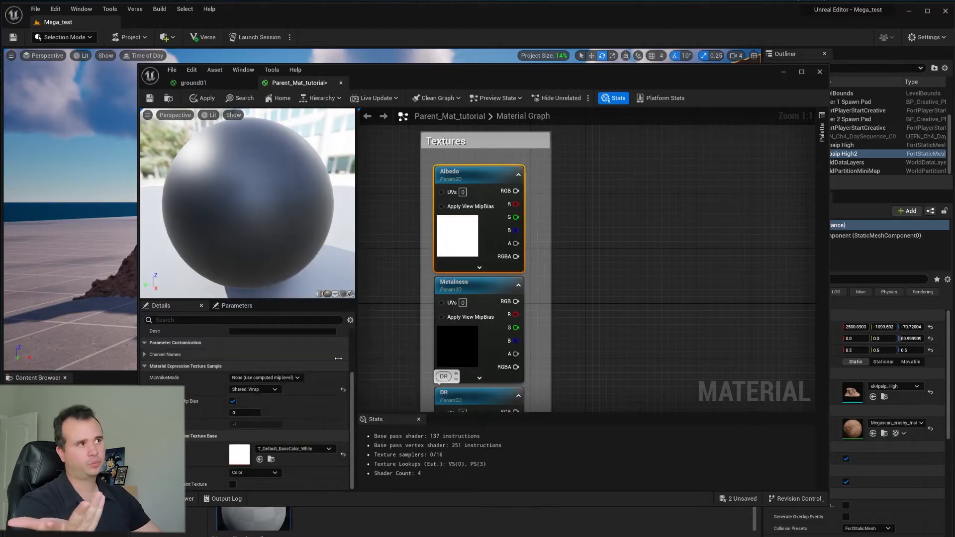
Replace the Metalness parameter's default texture with T_Default_EmissiveColor_Black
right_click_drag(509, 354, 509, 292)
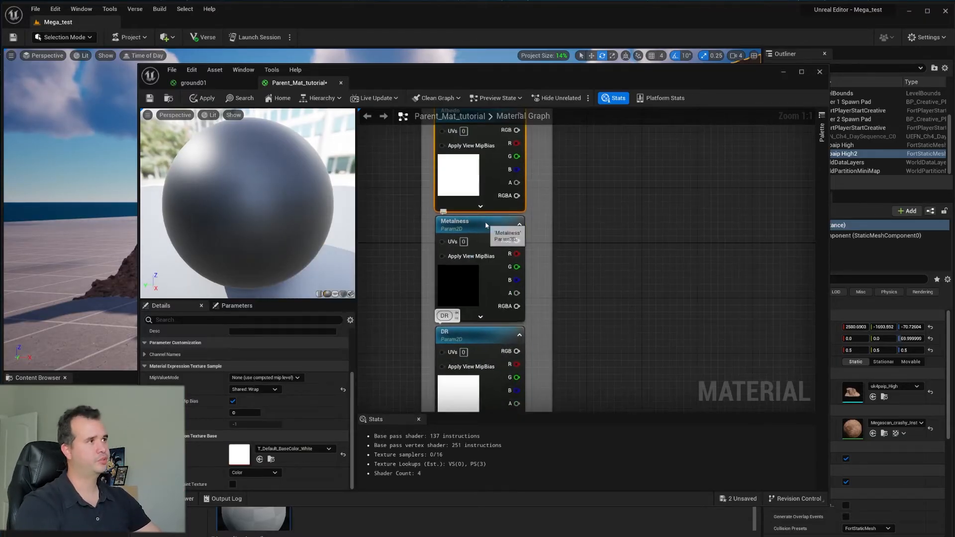
left_click(502, 227)
left_click(301, 449)
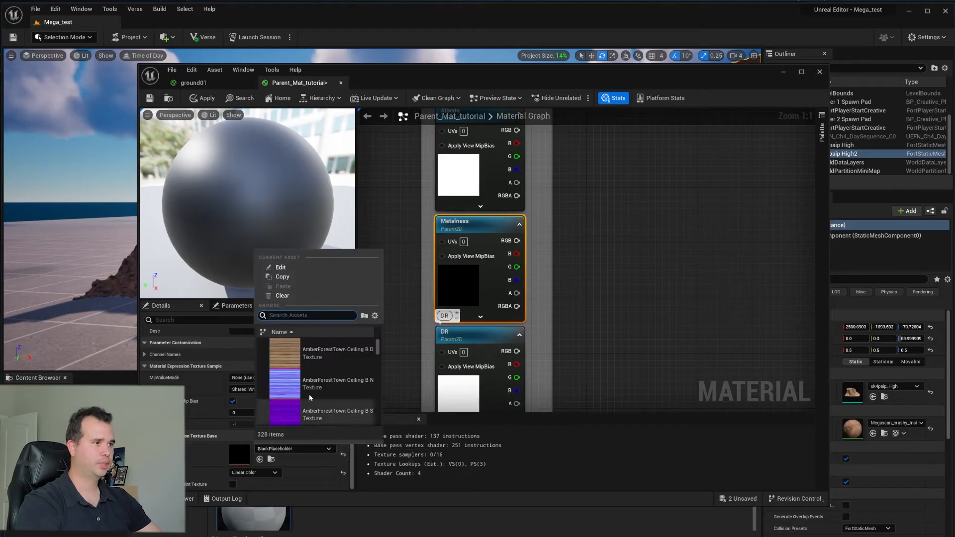
type("defa")
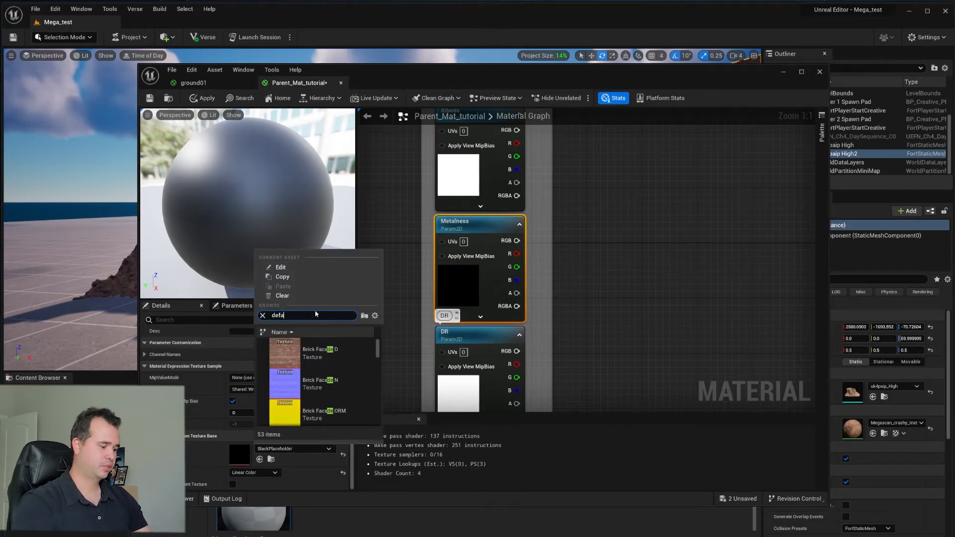
type("ult")
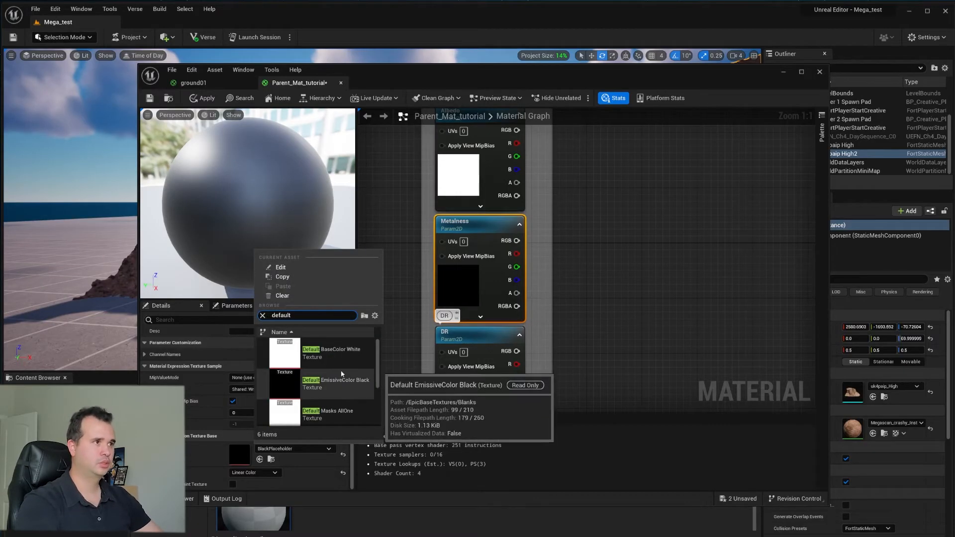
left_click(347, 384)
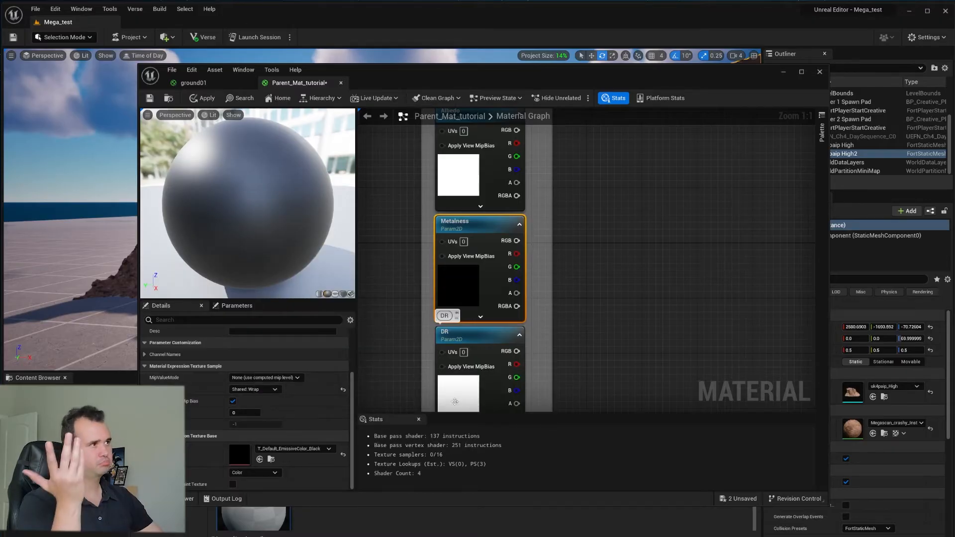
Assign the Default BaseColor White texture to the DR parameter in place of its placeholder
scroll(474, 332, "down", 5)
right_click_drag(474, 333, 484, 250)
scroll(479, 246, "up", 1)
left_click(482, 249)
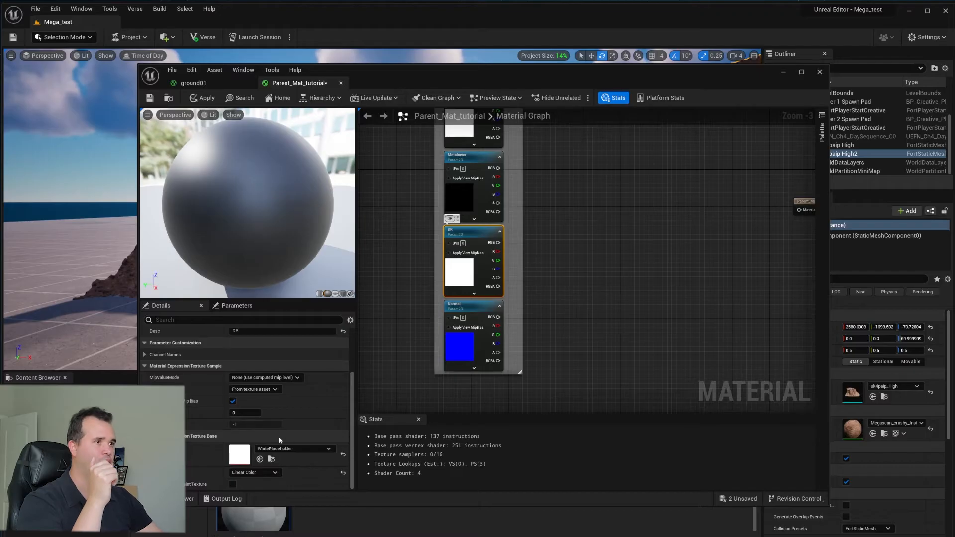
left_click(290, 449)
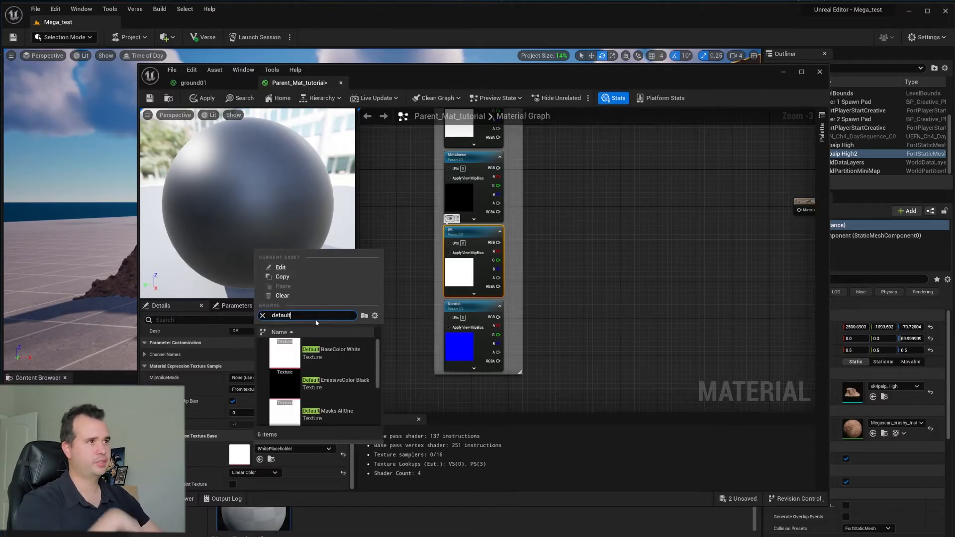
left_click(328, 351)
Assign the Default NormalMap texture to the Normal parameter in place of its placeholder
left_click(472, 309)
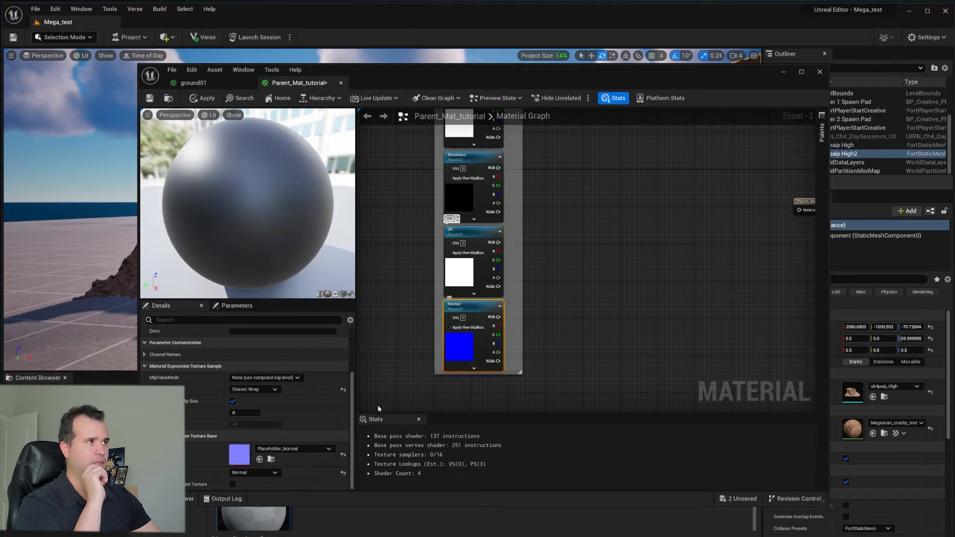
left_click(293, 449)
type("default")
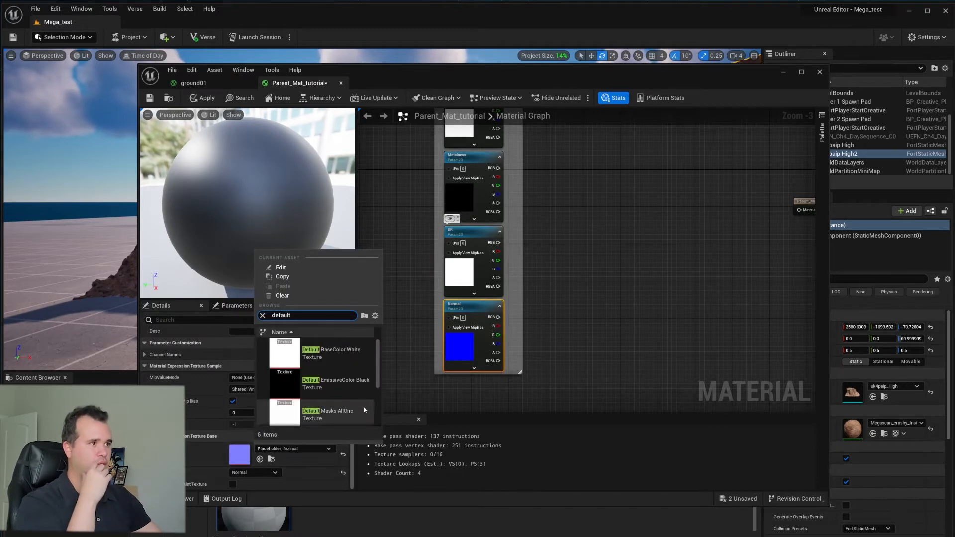
scroll(363, 405, "down", 3)
scroll(361, 405, "down", 3)
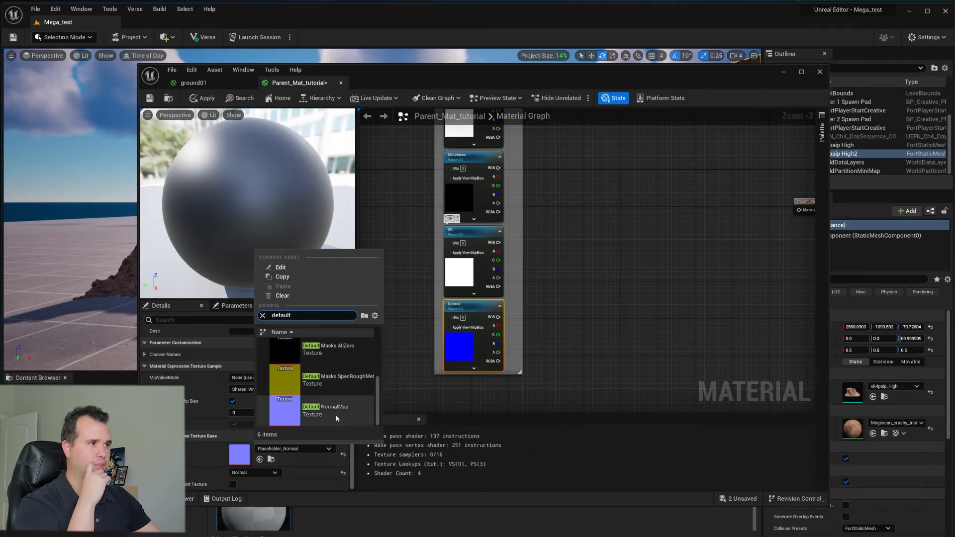
left_click(348, 413)
left_click(570, 294)
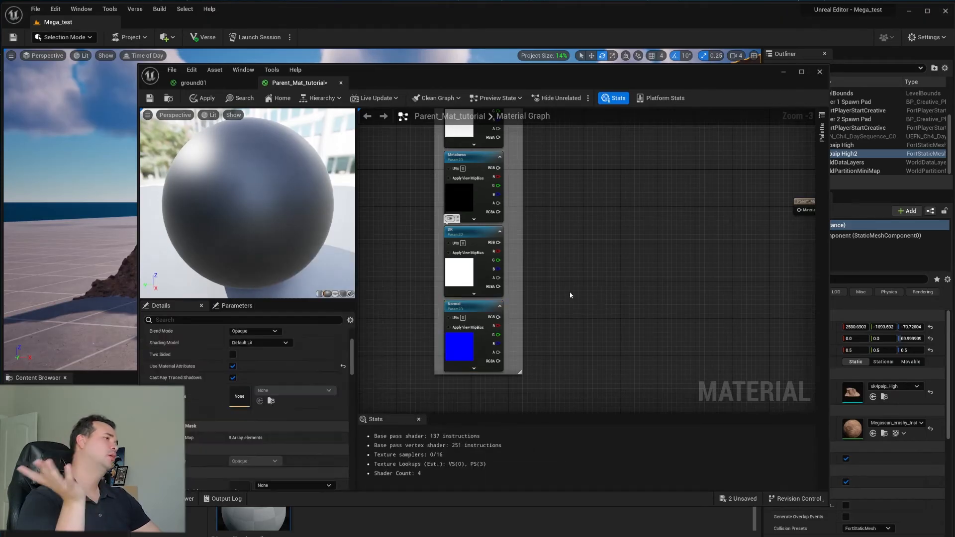
scroll(517, 353, "down", 3)
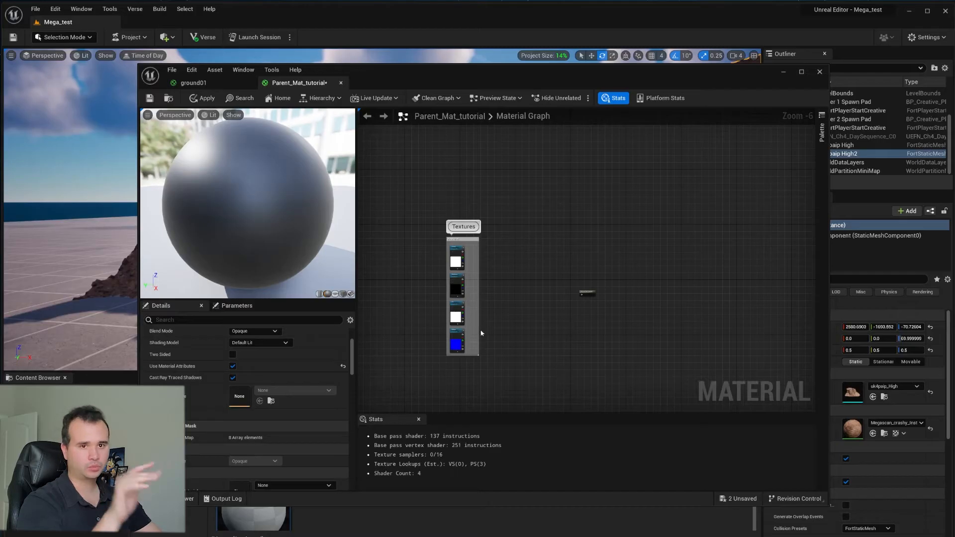
scroll(440, 249, "up", 6)
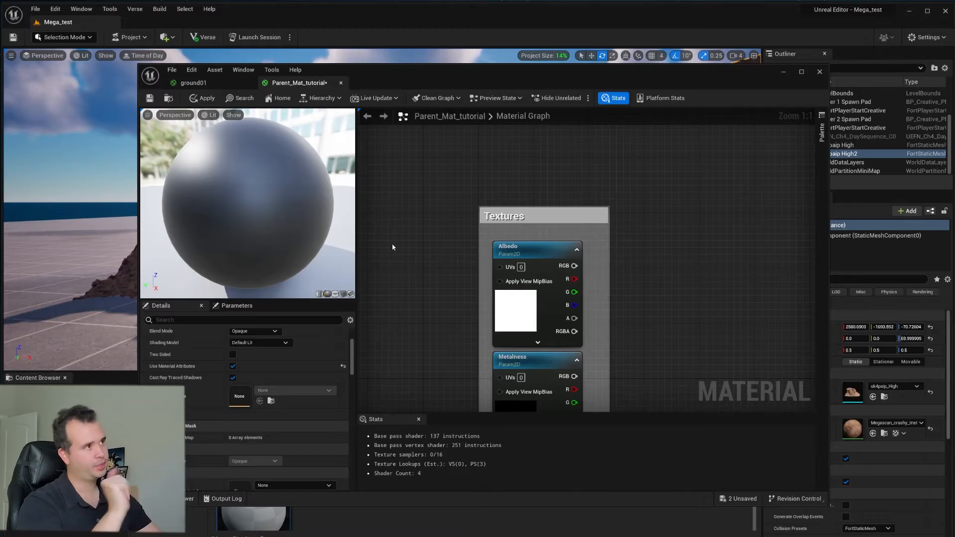
right_click_drag(392, 248, 479, 247)
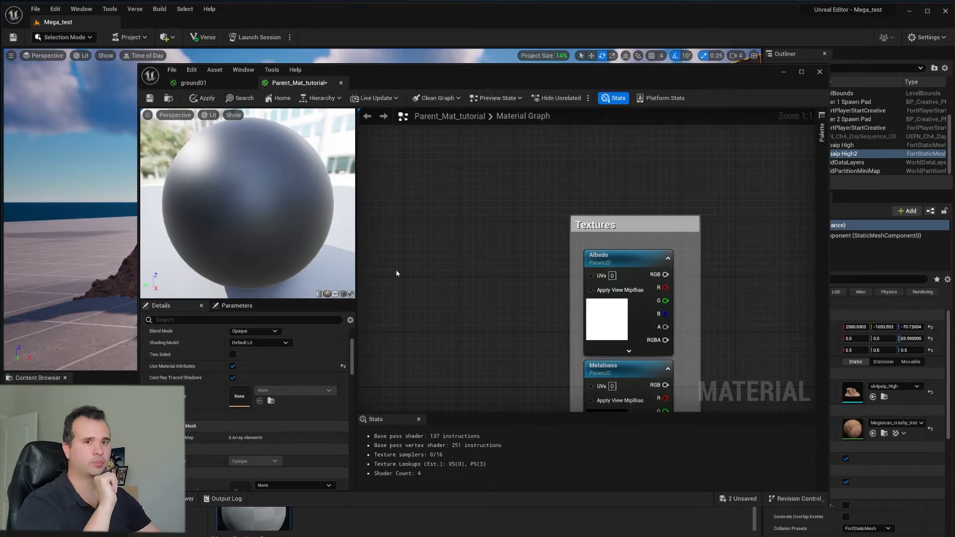
right_click(396, 242)
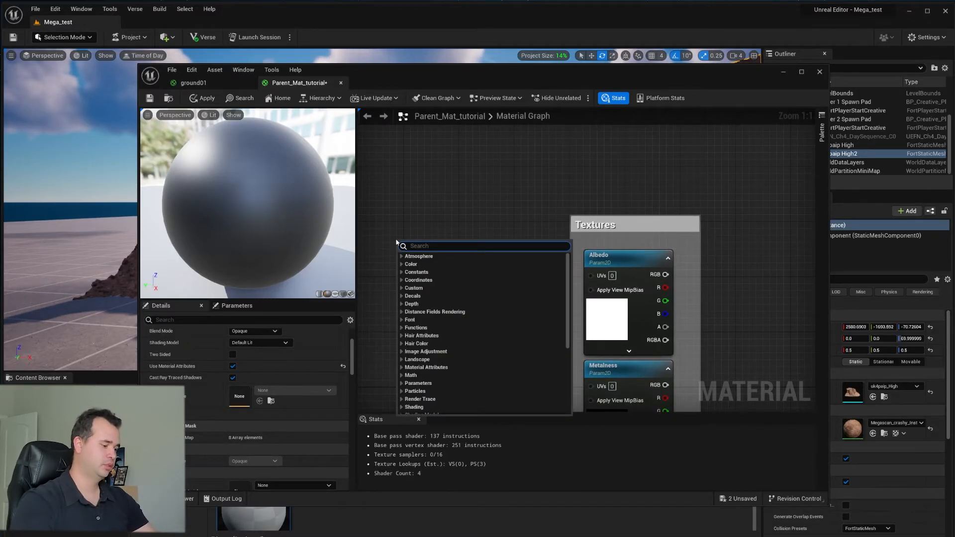
type("parameter")
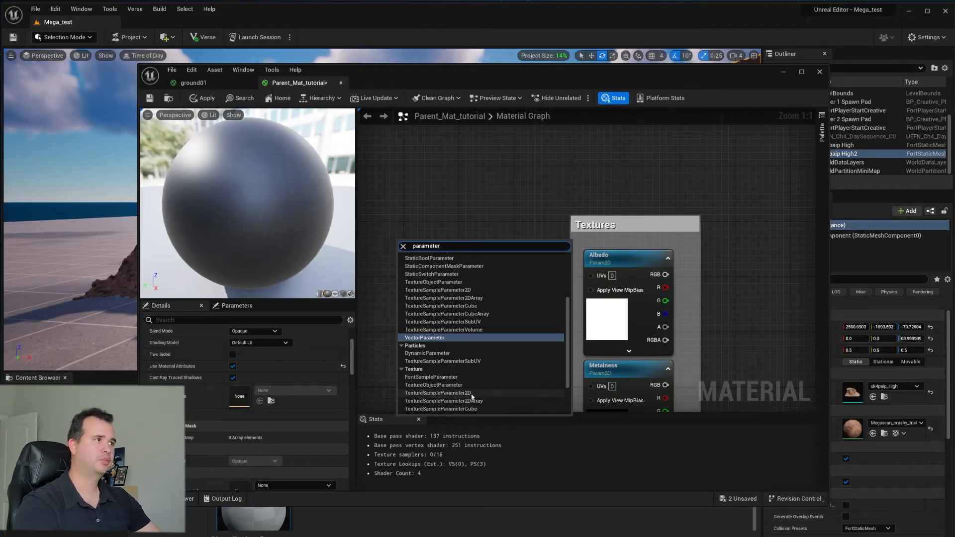
key("Escape")
Add a TextureSampleParameter2D node with its default name beside the Albedo node, outside the Textures group
right_click(418, 209)
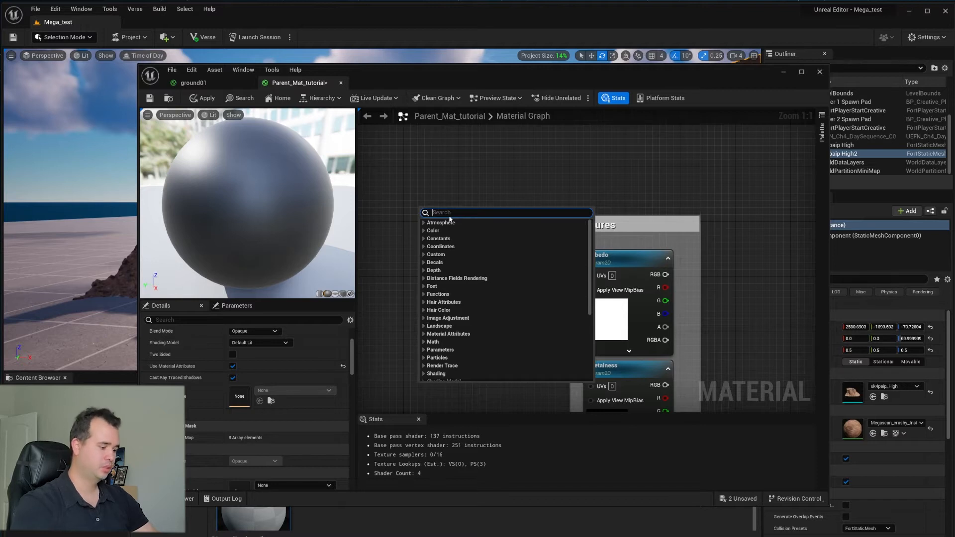
type("parameter")
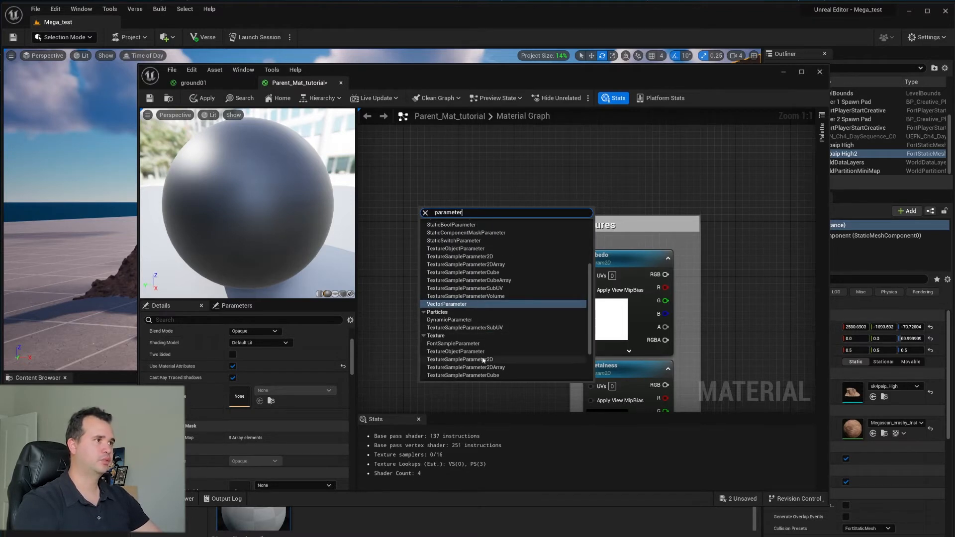
left_click(464, 359)
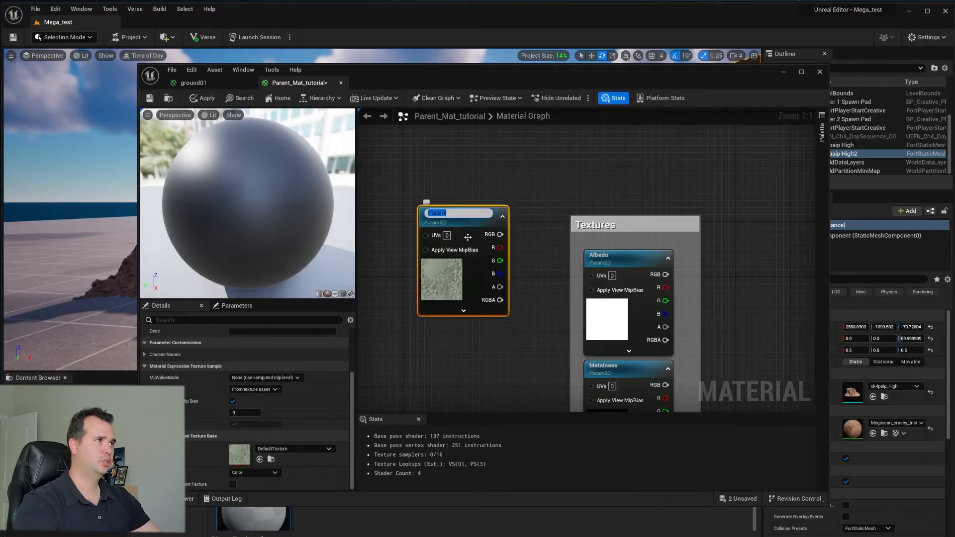
key("Return")
left_click(453, 380)
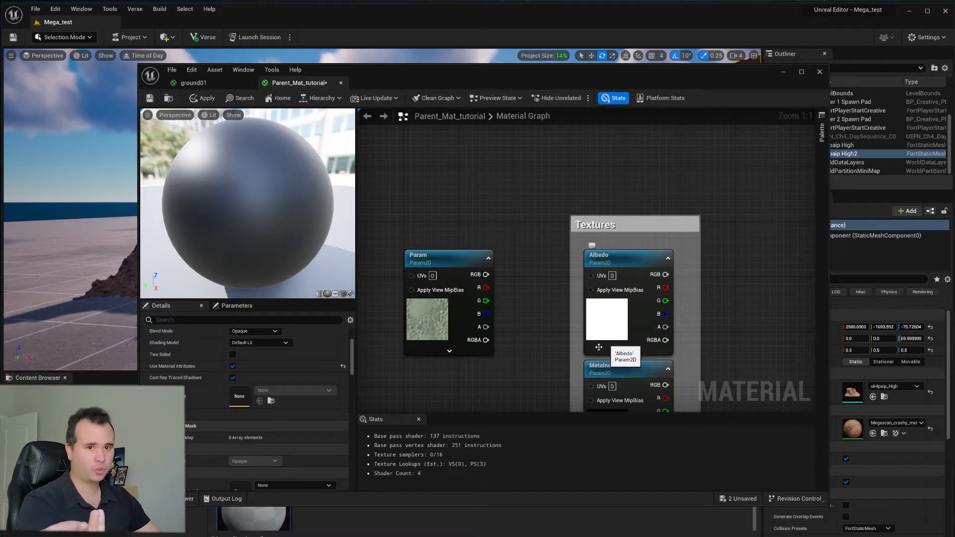
left_click(446, 260)
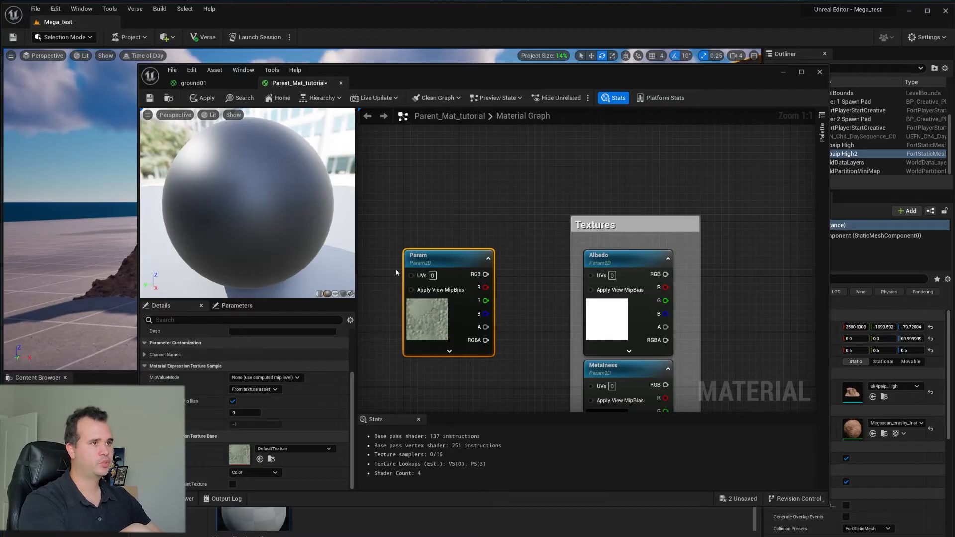
double_click(419, 256)
left_click_drag(440, 256, 406, 256)
left_click(574, 307)
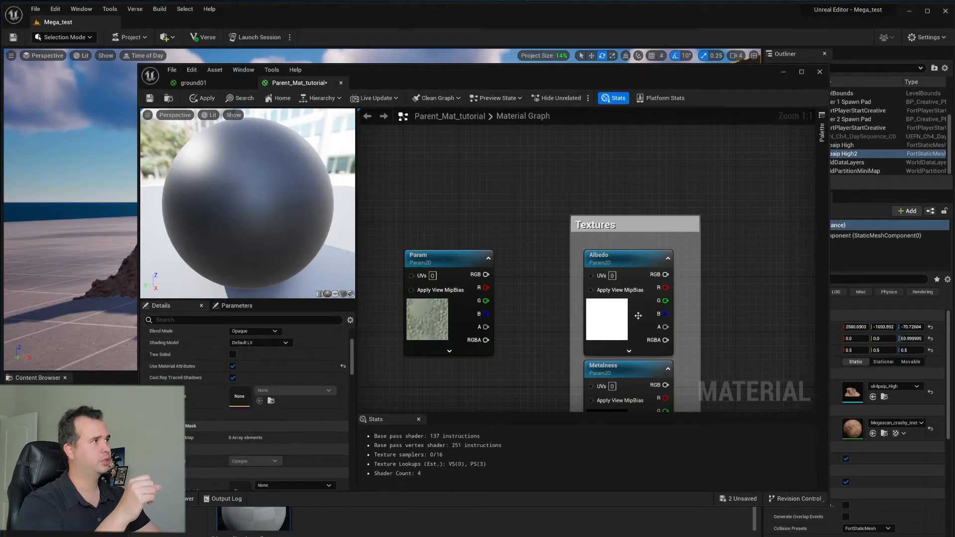
right_click_drag(638, 315, 587, 160)
scroll(598, 288, "down", 4)
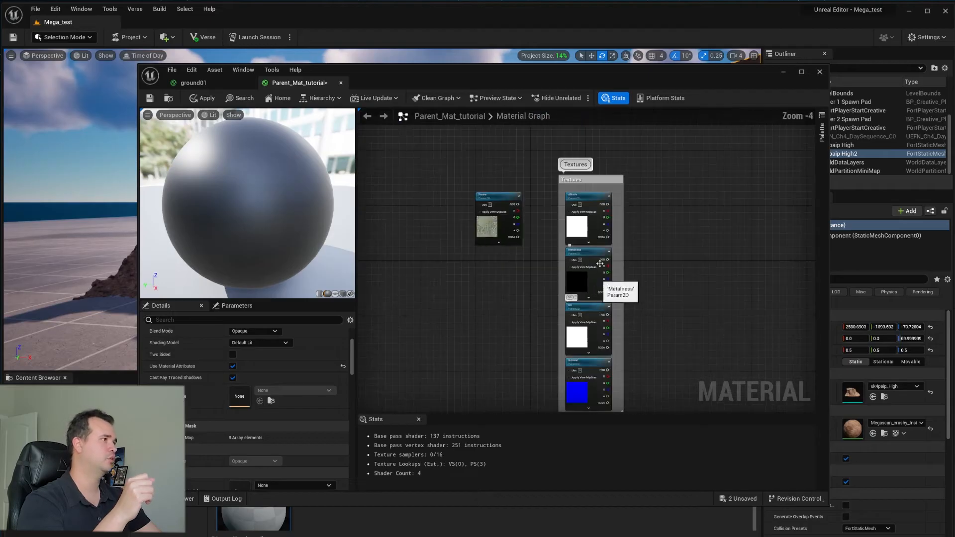
Delete the extra texture parameter node beside the Textures group in the Parent_Mat_tutorial graph
left_click(615, 180)
left_click_drag(409, 182, 539, 296)
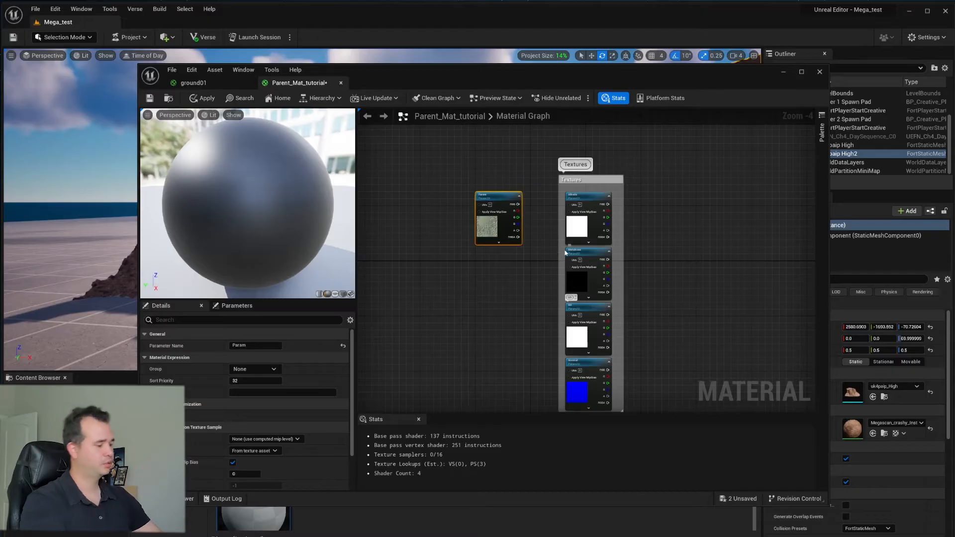
key("Delete")
right_click_drag(666, 342, 554, 313)
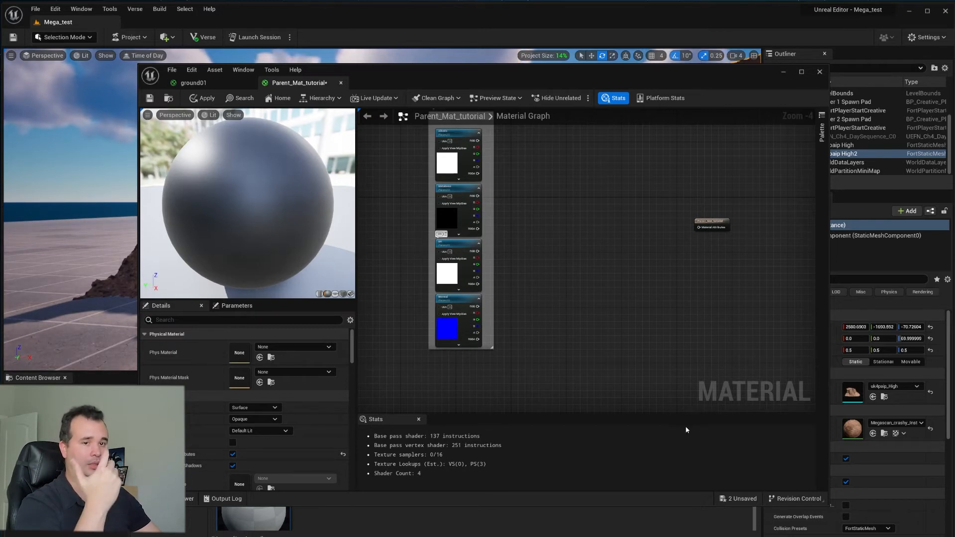
mouse_move(541, 326)
right_mouse_down()
mouse_move(537, 352)
mouse_move(547, 341)
right_mouse_up()
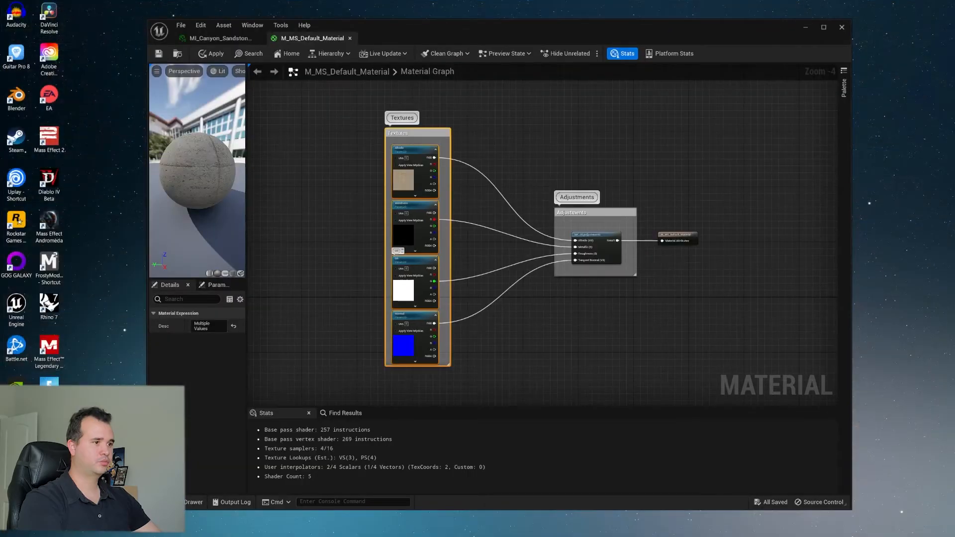
Switch to the Space_Content project and open the MF_ObjAdjustments function from the Adjustments group of M_MS_Default_Material
scroll(589, 256, "up", 4)
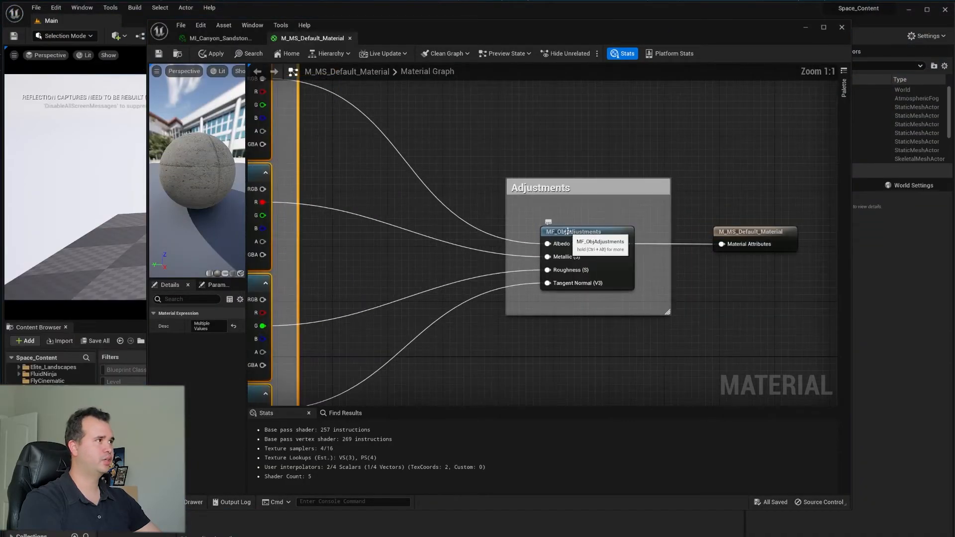
double_click(588, 256)
scroll(424, 254, "up", 4)
scroll(424, 255, "down", 10)
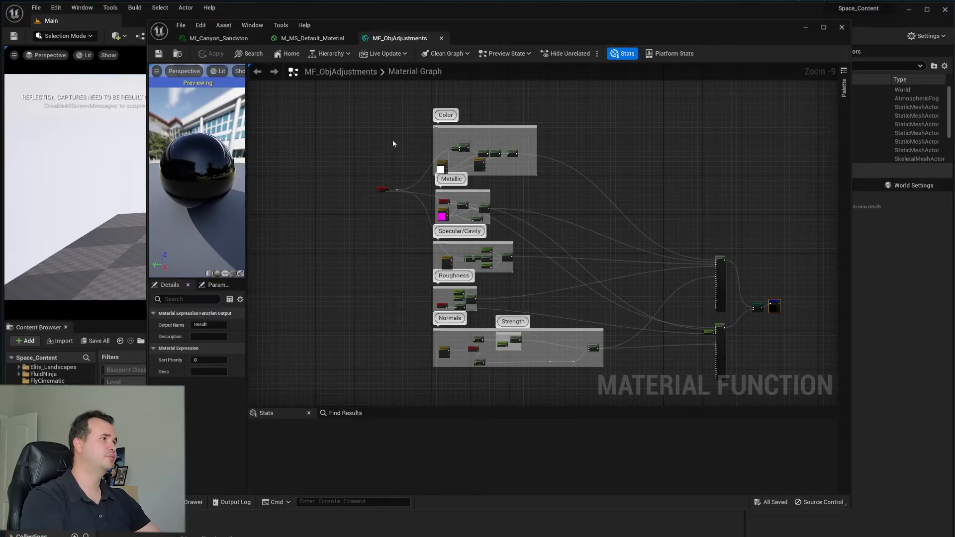
Examine the MakeMaterialAttributes nodes and the Use Adjusted Maps switch feeding the Output Result in MF_ObjAdjustments
scroll(559, 262, "up", 4)
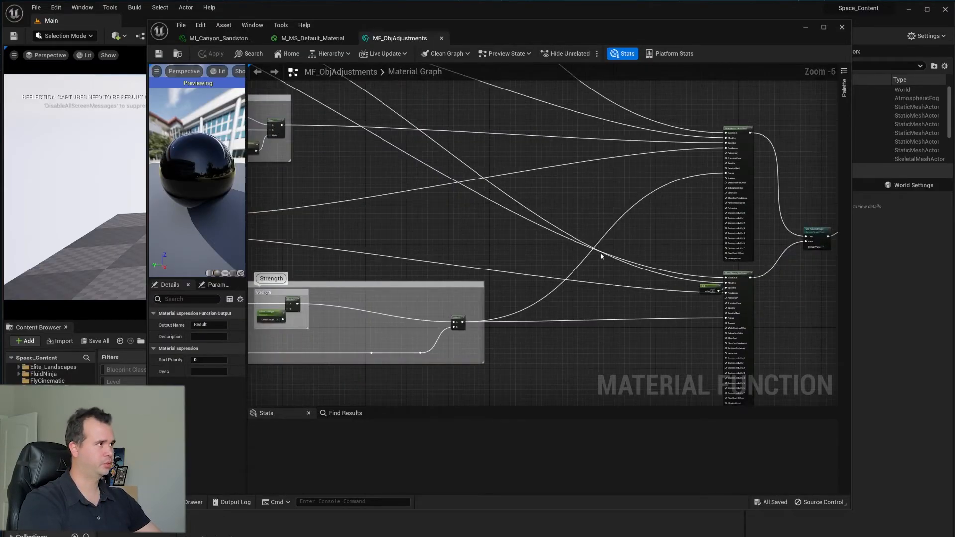
right_click_drag(600, 256, 474, 340)
scroll(603, 213, "up", 5)
left_click(642, 213)
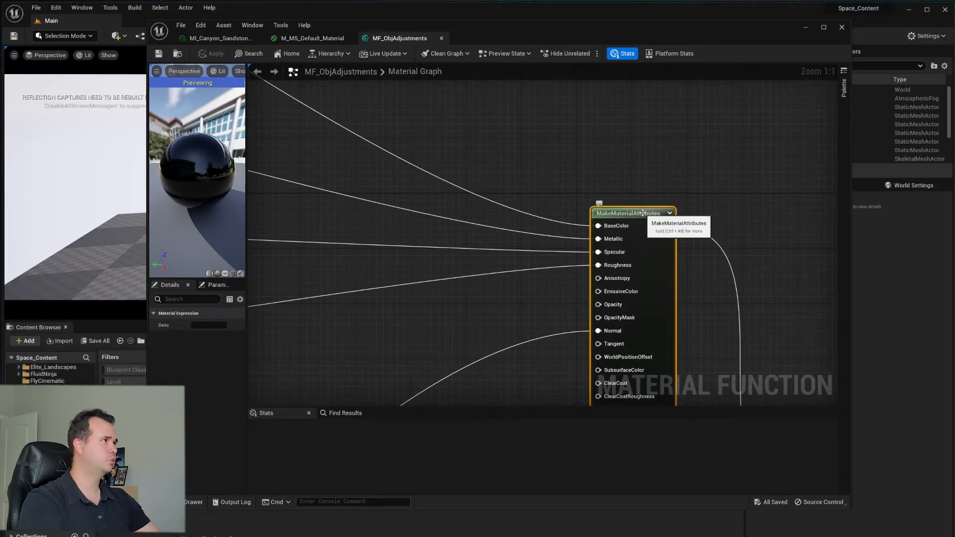
scroll(661, 252, "down", 7)
scroll(674, 297, "up", 6)
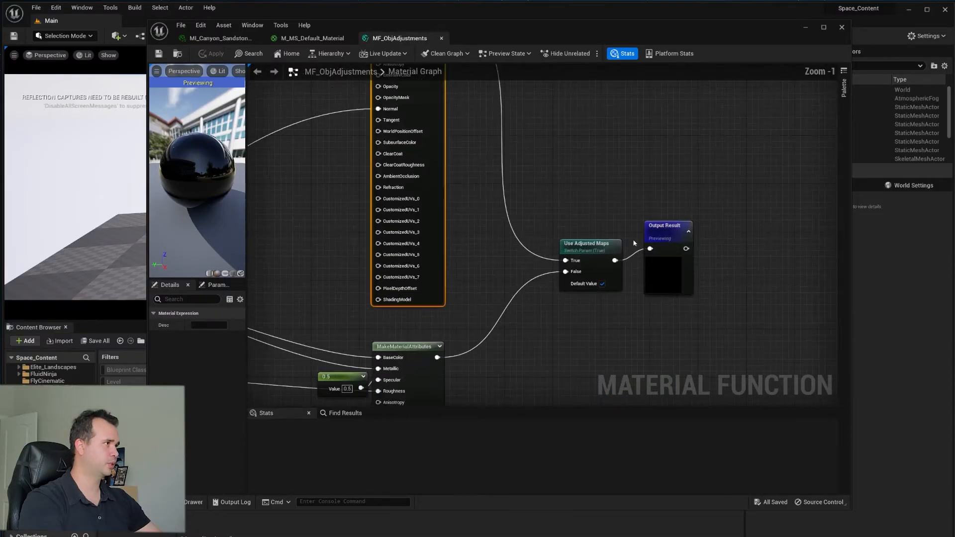
scroll(610, 254, "down", 5)
Shift the Input Albedo node slightly to trace which groups its output wires lead to
right_click_drag(430, 248, 571, 286)
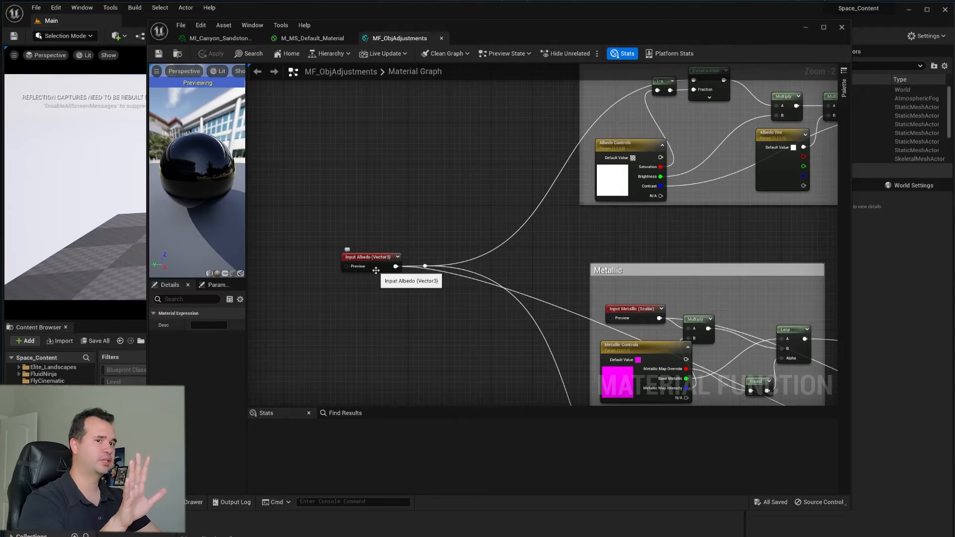
scroll(377, 267, "down", 3)
scroll(380, 263, "up", 5)
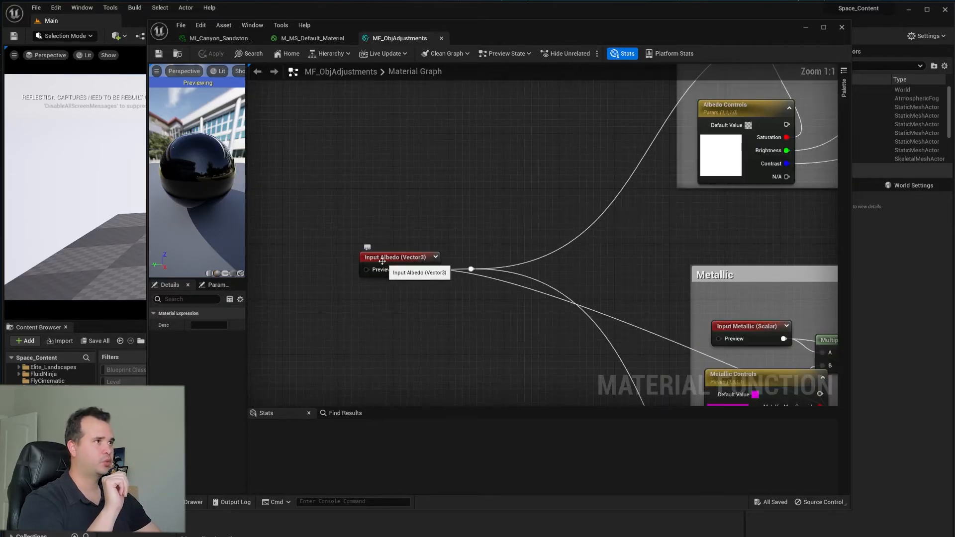
left_click_drag(382, 261, 374, 232)
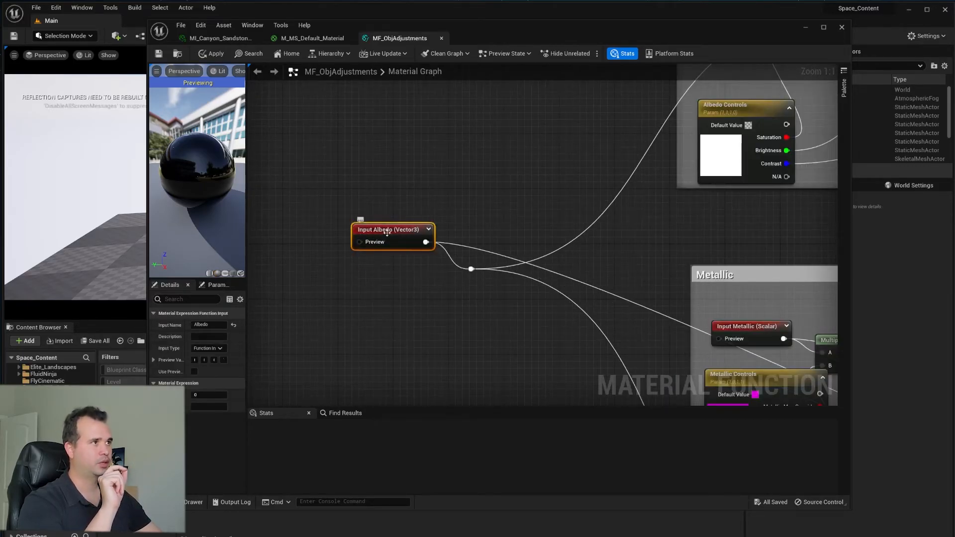
scroll(387, 233, "down", 5)
scroll(477, 259, "up", 2)
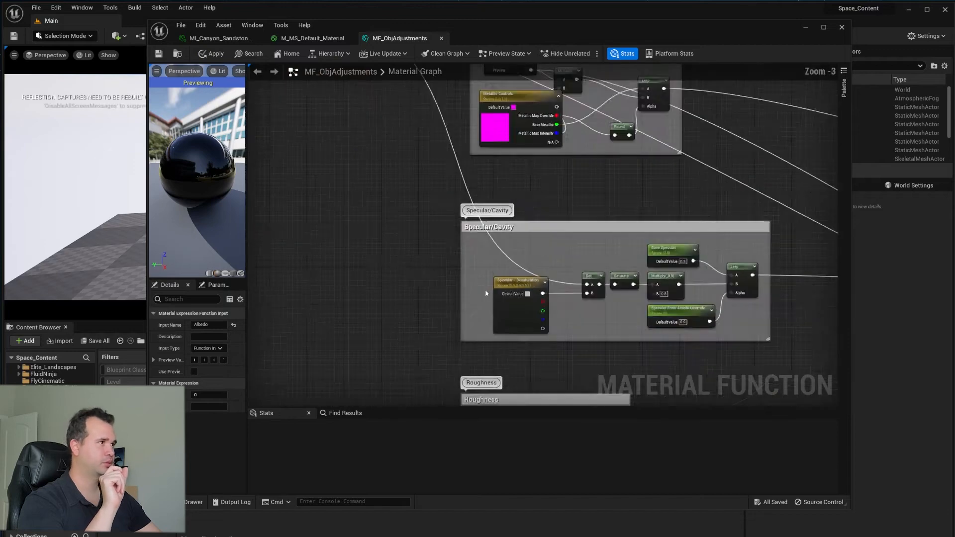
scroll(486, 293, "up", 1)
right_click_drag(396, 210, 423, 311)
scroll(422, 308, "down", 4)
scroll(414, 258, "up", 3)
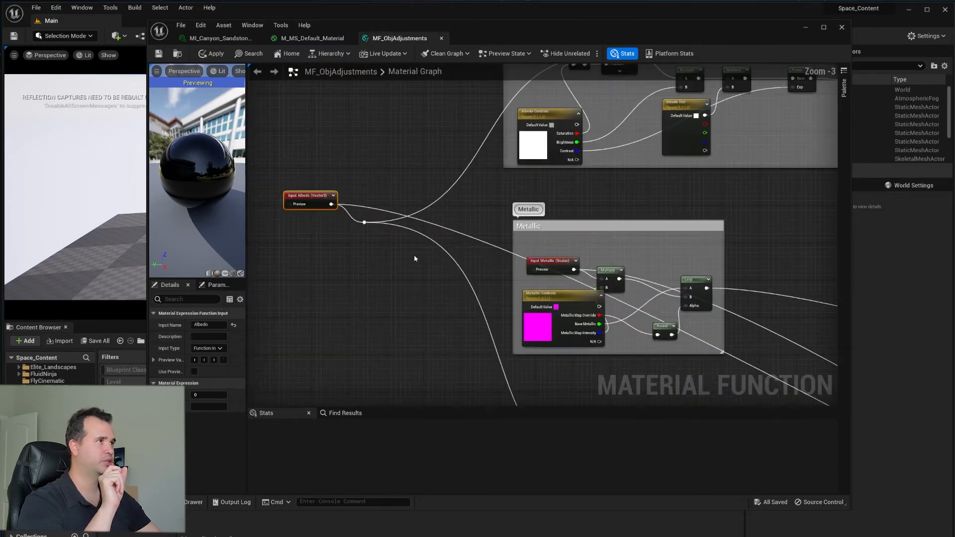
Trace the albedo input through the Color group to the BaseColor input of the upper MakeMaterialAttributes node
right_click_drag(432, 218, 416, 275)
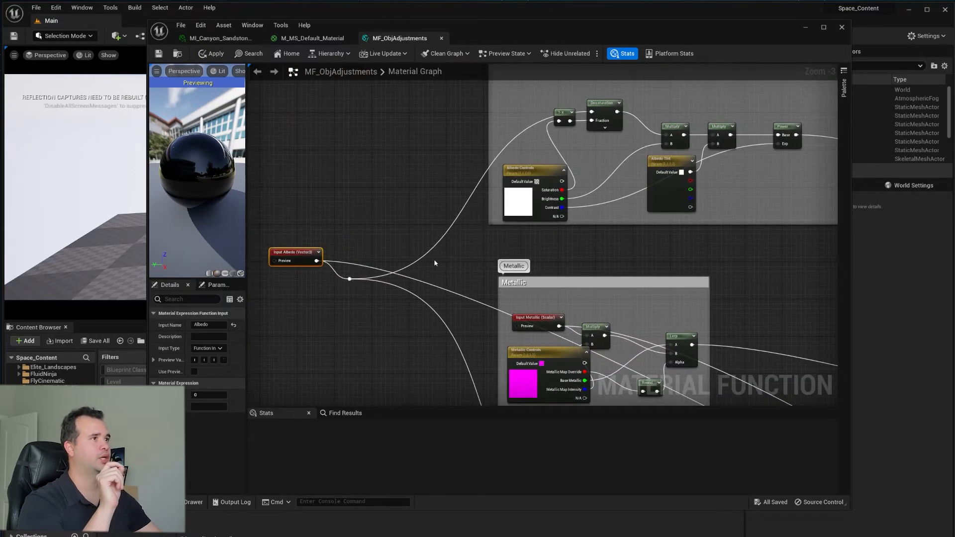
scroll(455, 252, "down", 4)
right_click_drag(584, 270, 400, 213)
scroll(632, 283, "up", 6)
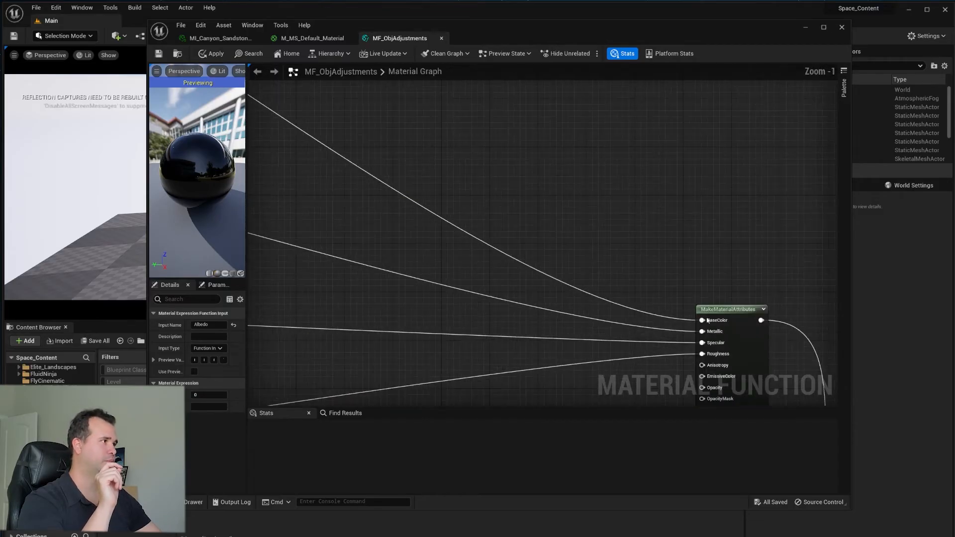
right_click_drag(493, 239, 607, 245)
scroll(607, 245, "down", 4)
right_click_drag(422, 214, 586, 281)
scroll(587, 281, "down", 2)
right_click_drag(397, 235, 460, 273)
scroll(460, 272, "up", 5)
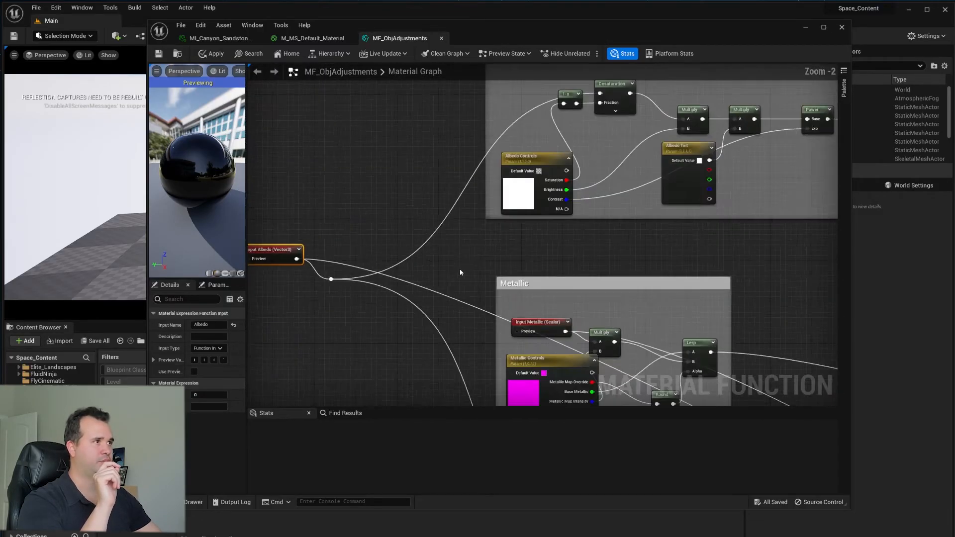
scroll(460, 270, "up", 1)
right_click_drag(476, 226, 432, 302)
scroll(433, 303, "down", 3)
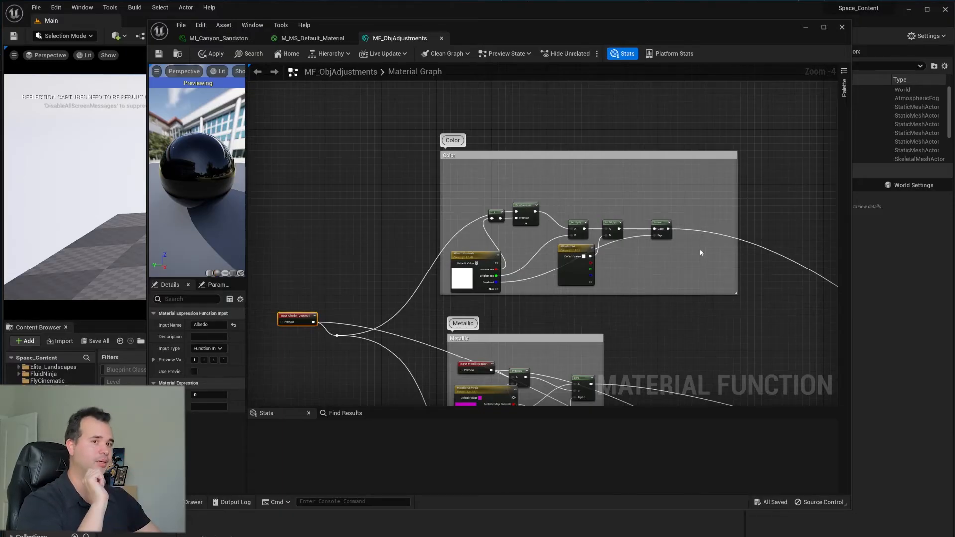
scroll(700, 249, "up", 1)
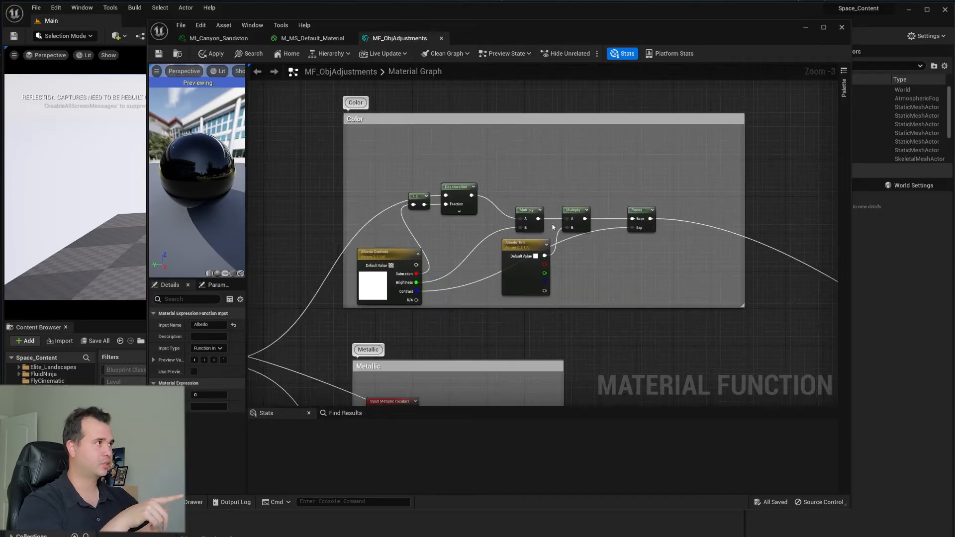
scroll(558, 232, "down", 4)
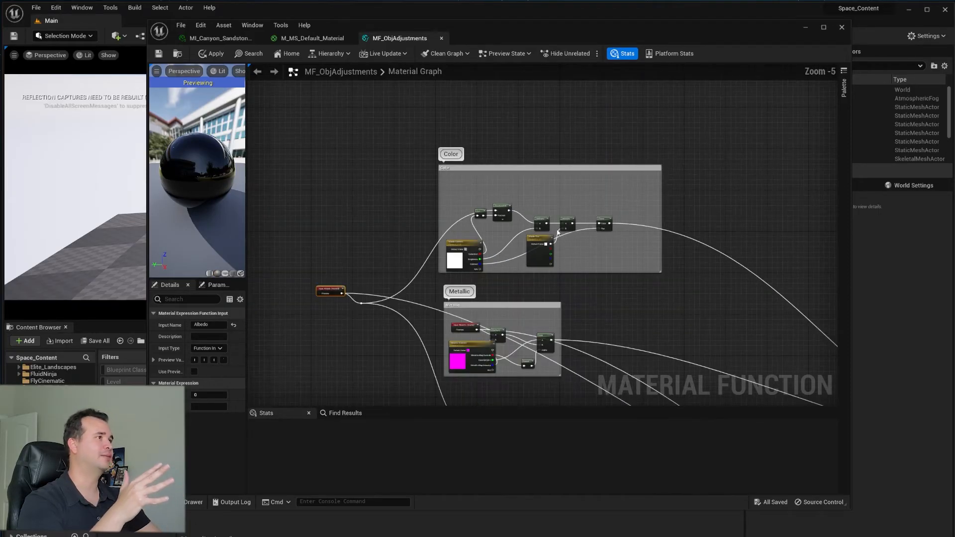
Examine the Metallic, Specular/Cavity, Roughness and Normals groups and the overall layout of the MF_ObjAdjustments graph
right_click_drag(455, 313, 459, 244)
scroll(459, 244, "up", 1)
scroll(459, 244, "up", 1)
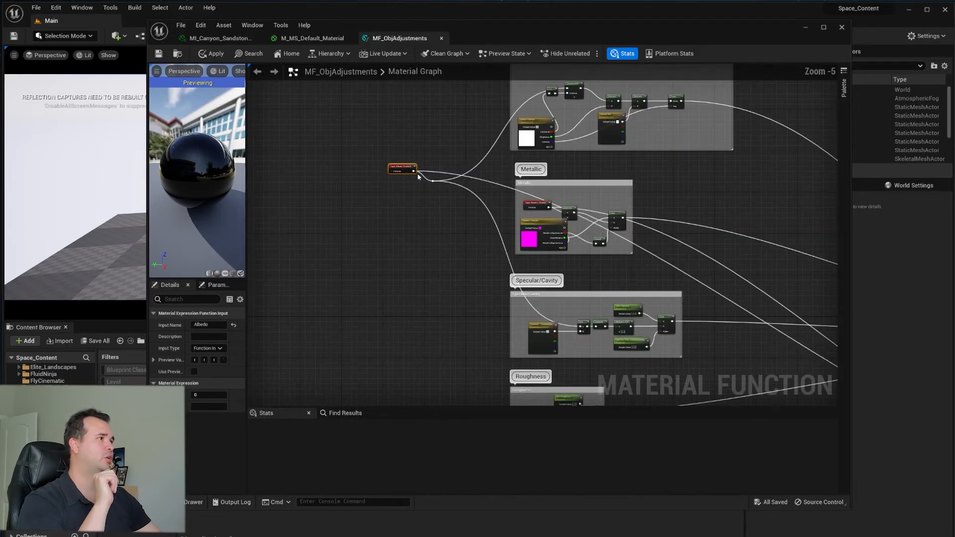
scroll(528, 215, "up", 4)
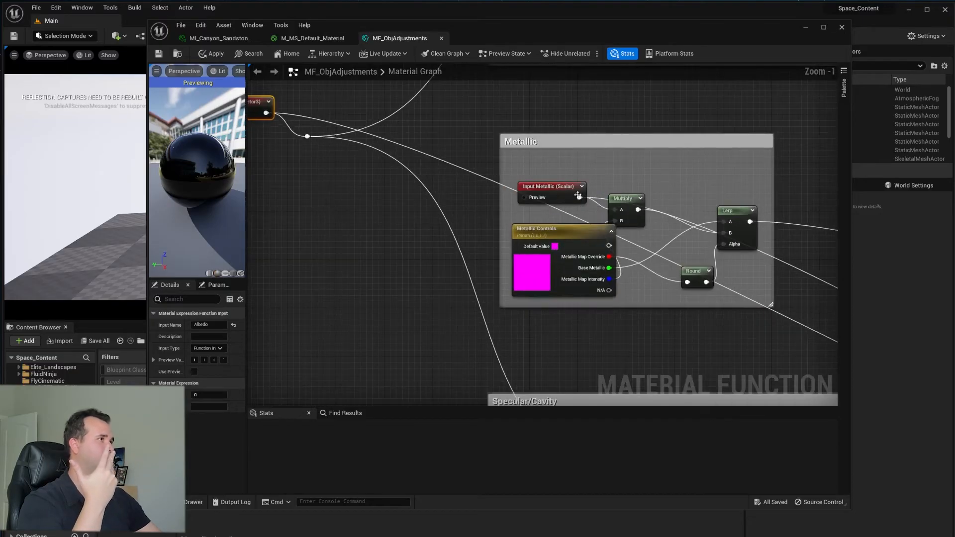
right_click_drag(578, 195, 535, 30)
scroll(528, 77, "down", 3)
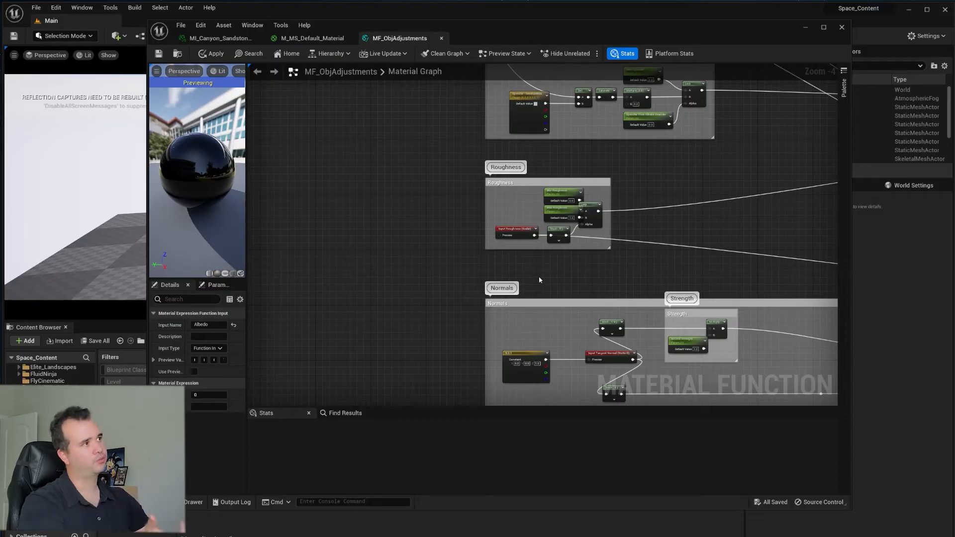
right_click_drag(539, 280, 569, 232)
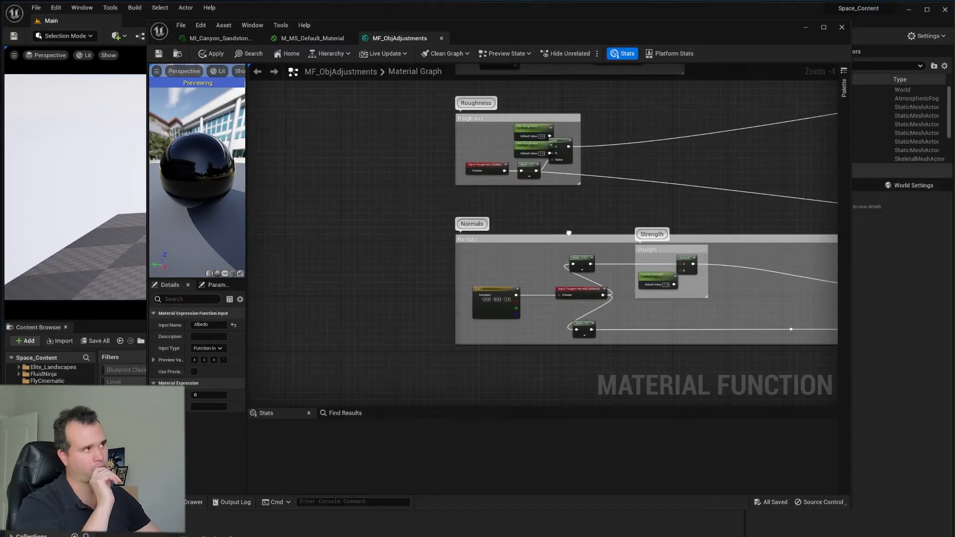
scroll(568, 234, "down", 2)
right_click_drag(567, 164, 591, 345)
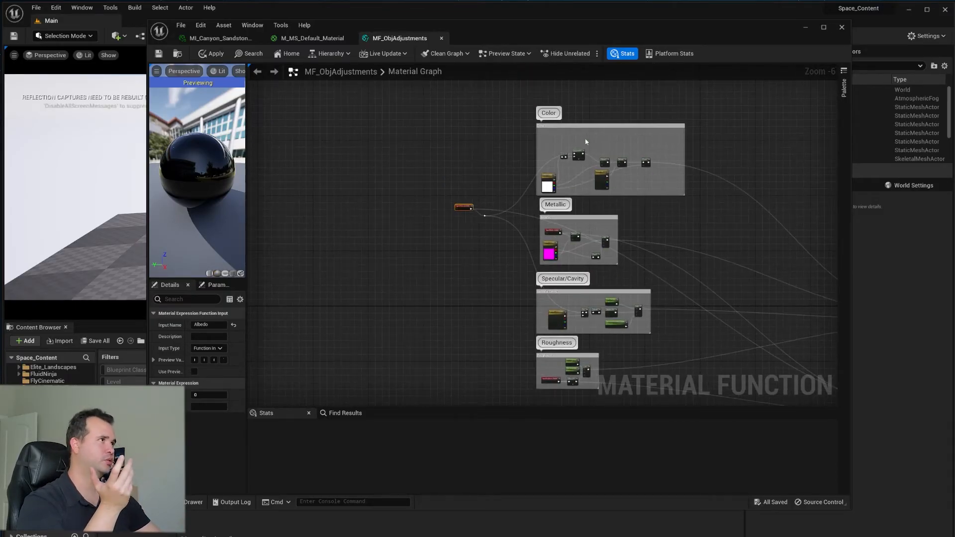
right_click_drag(702, 308, 631, 207)
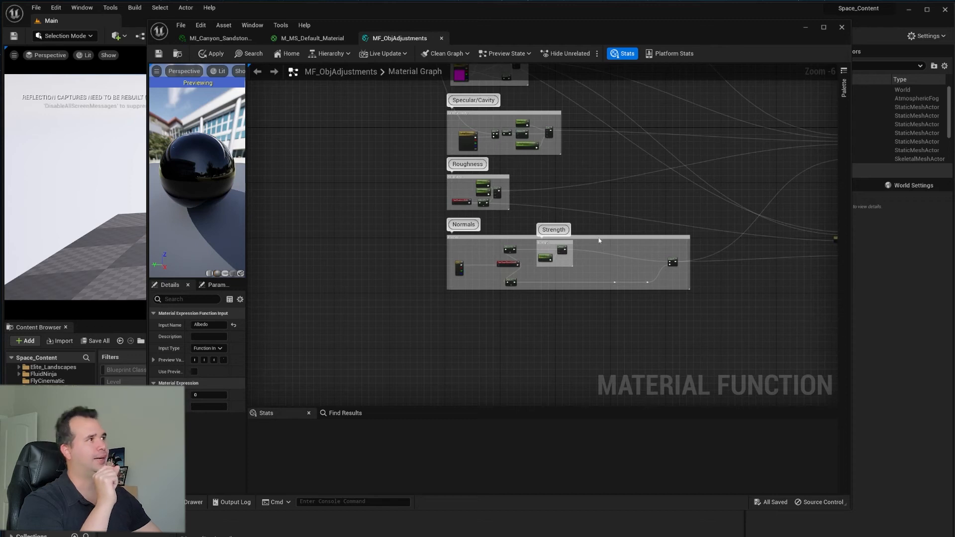
scroll(599, 241, "down", 3)
right_click_drag(523, 145, 506, 244)
scroll(448, 154, "down", 1)
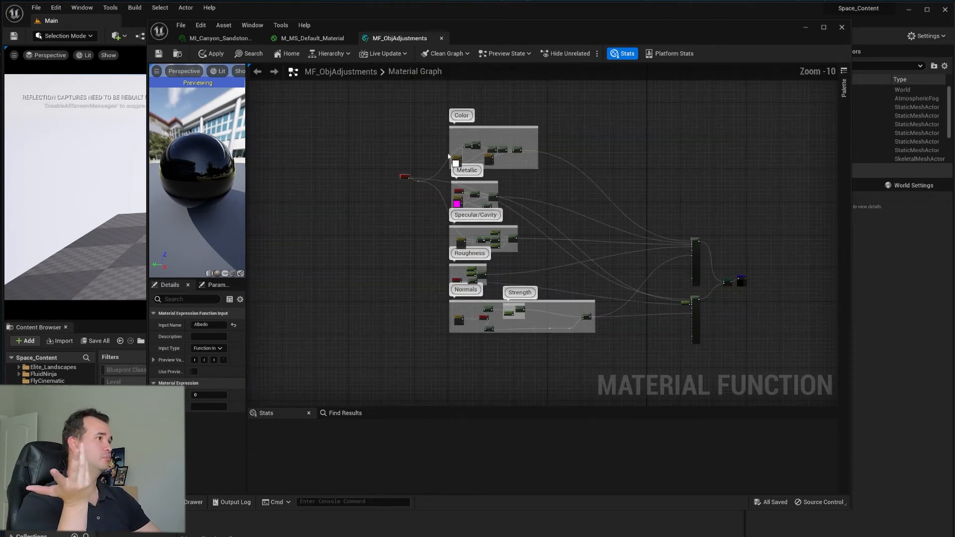
left_click_drag(384, 103, 620, 362)
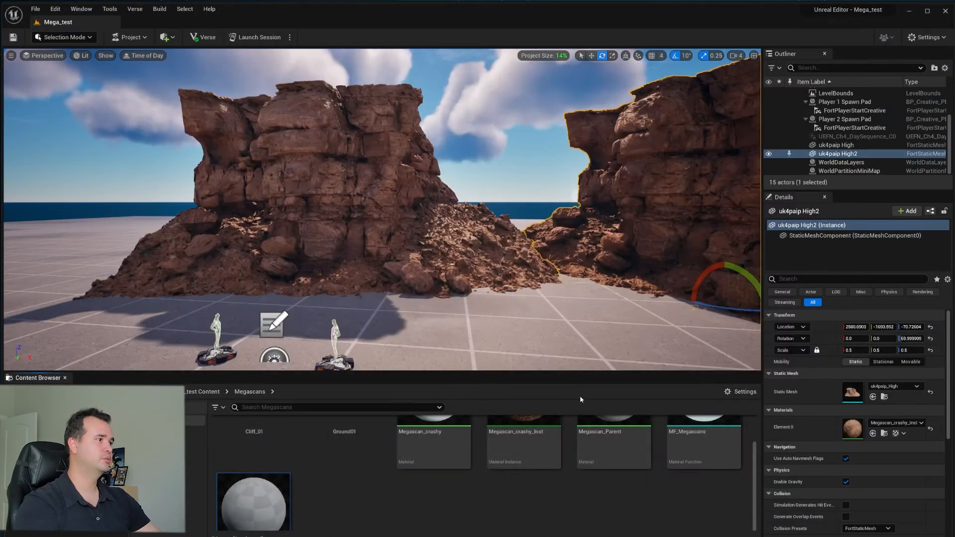
Back in the UEFN project, create a Material Function named MF_Parent_tutorial in the Megascans folder and open its graph
scroll(375, 467, "down", 1)
right_click(362, 480)
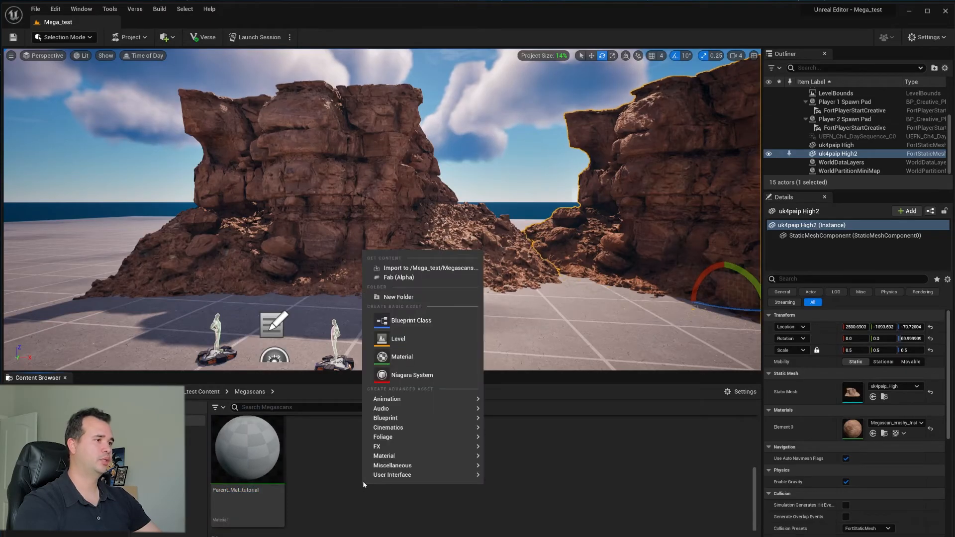
mouse_move(422, 475)
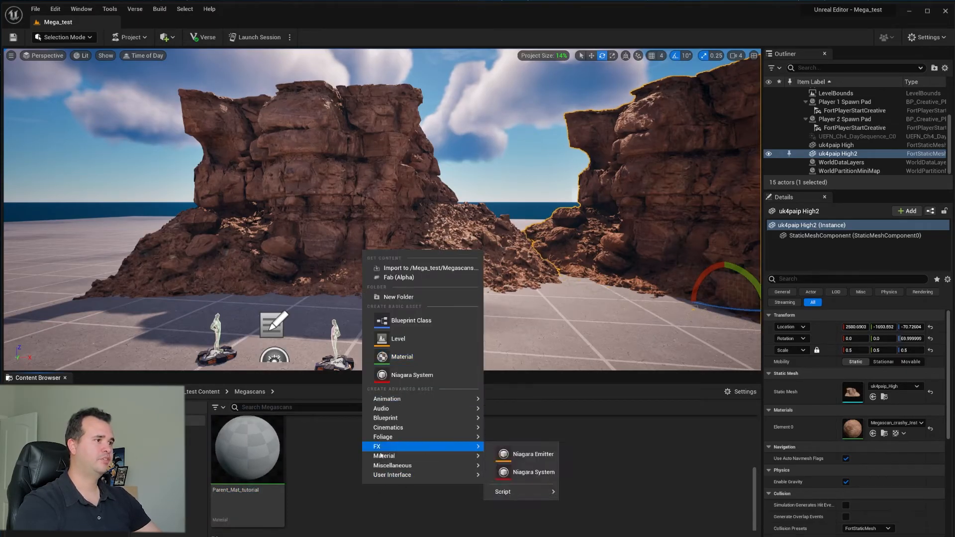
mouse_move(374, 460)
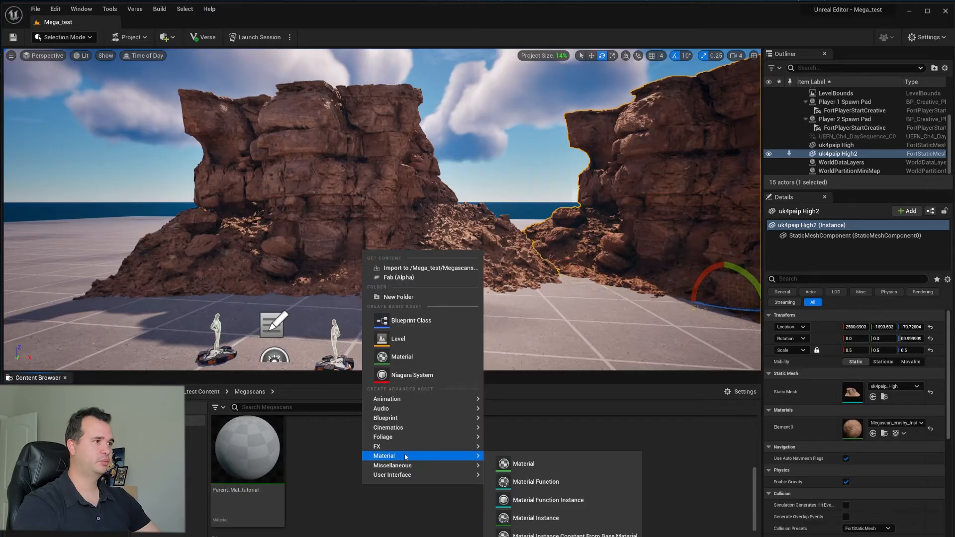
left_click(531, 483)
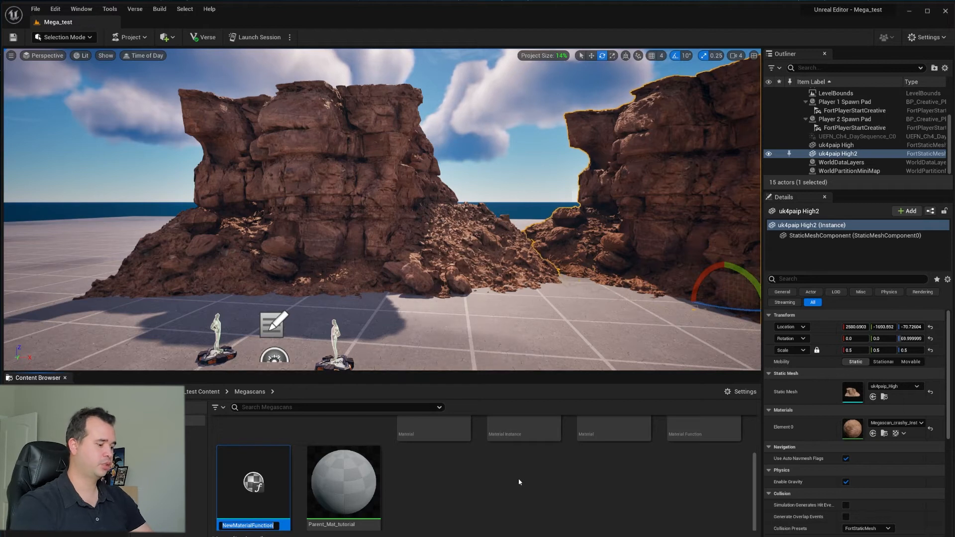
type("MF_")
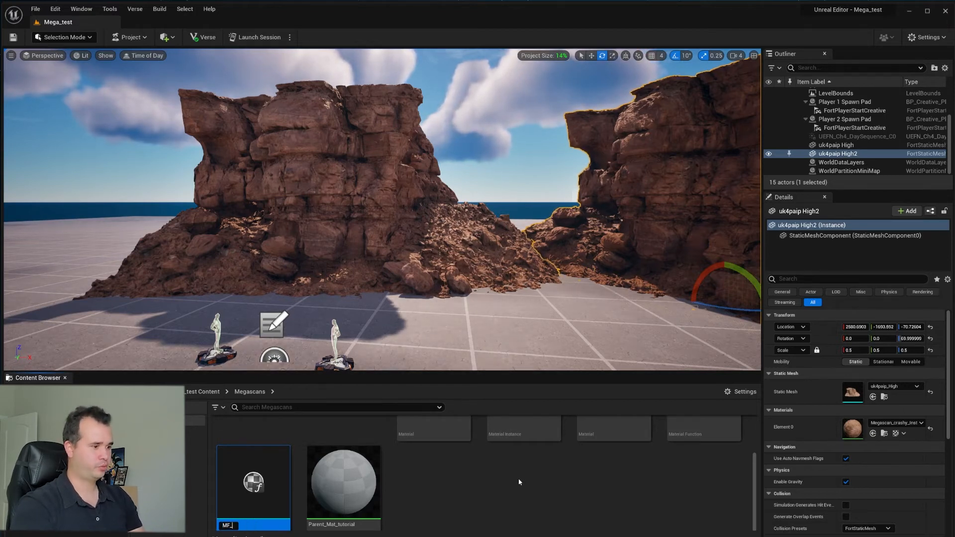
type("Parent")
key("Return")
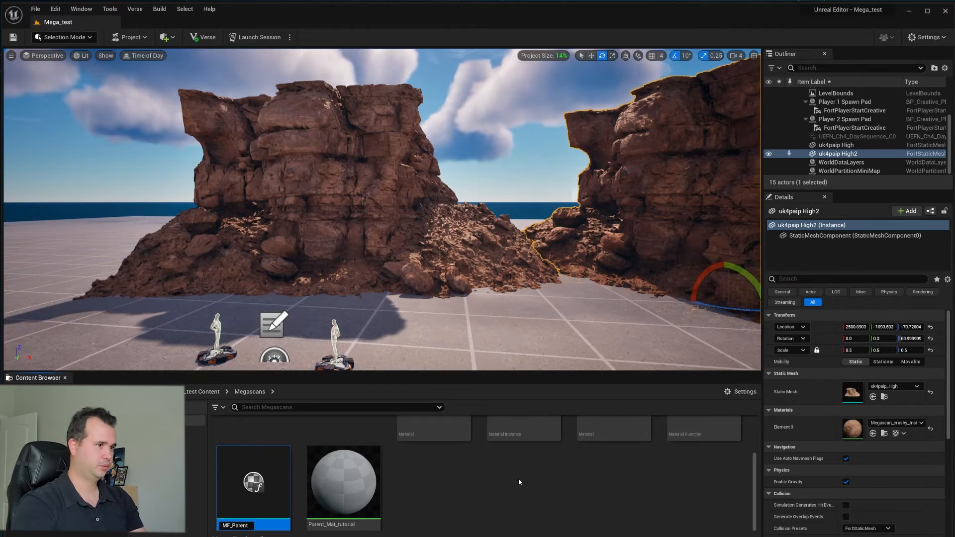
type("_tutorial")
key("Return")
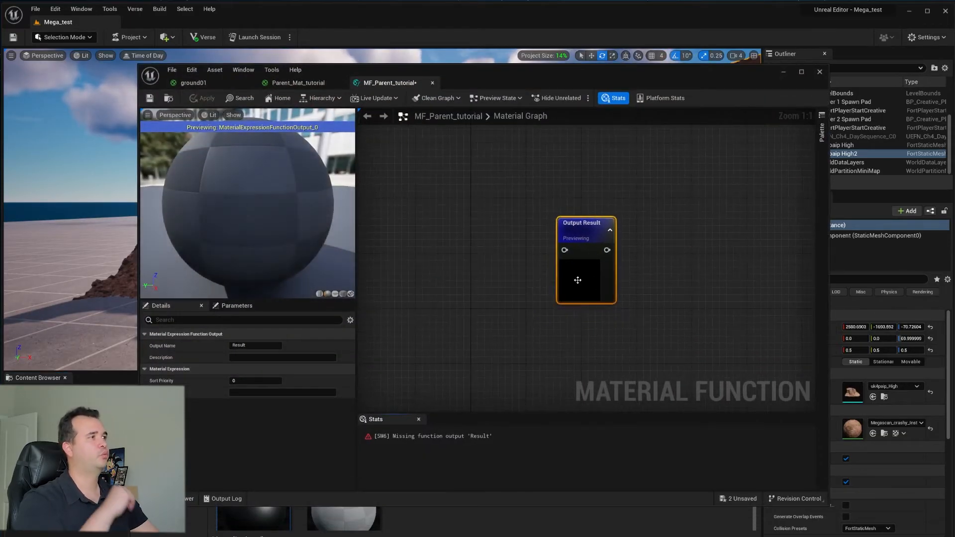
scroll(591, 263, "down", 5)
scroll(600, 256, "up", 3)
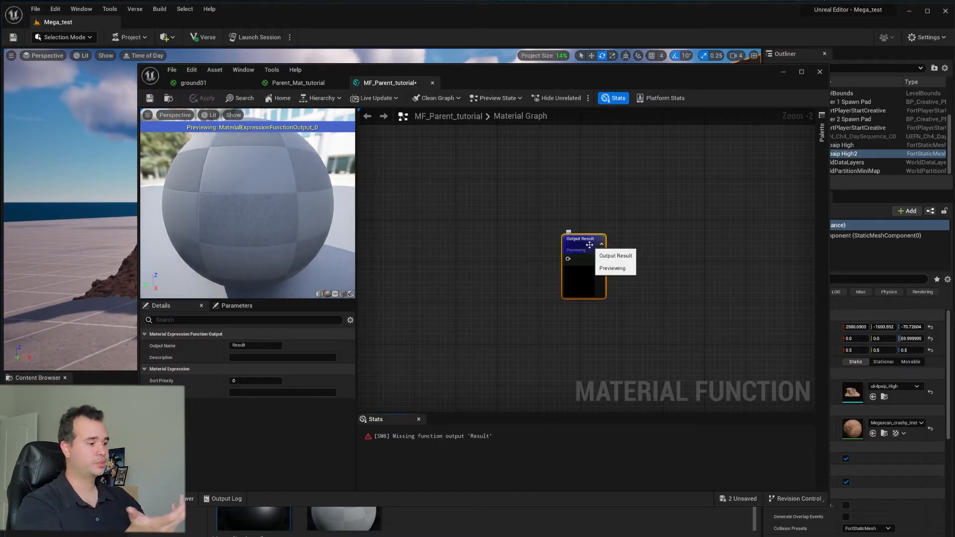
Paste the copied Color, Metallic, Specular/Cavity, Roughness and Normals groups with their albedo input, and place them well left of the Output Result node
scroll(545, 303, "down", 7)
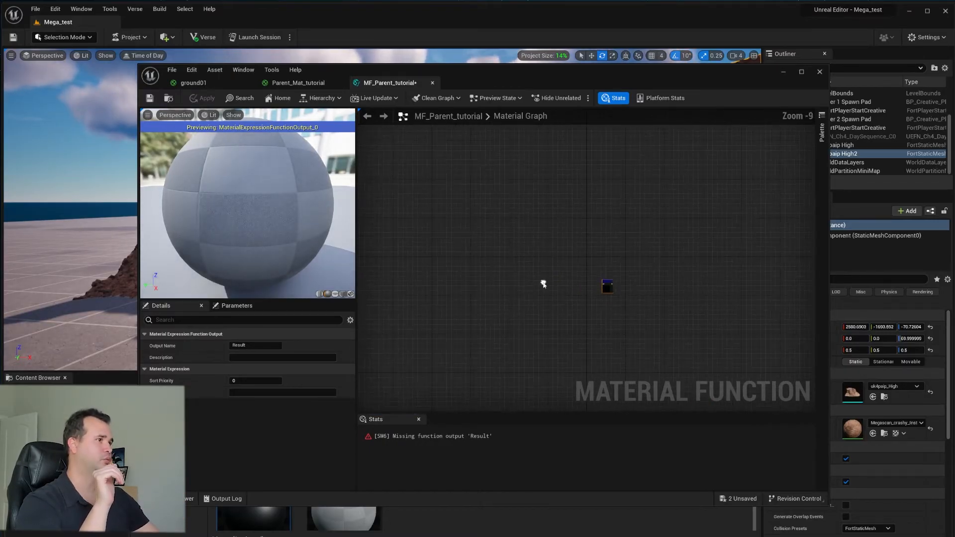
scroll(532, 276, "up", 1)
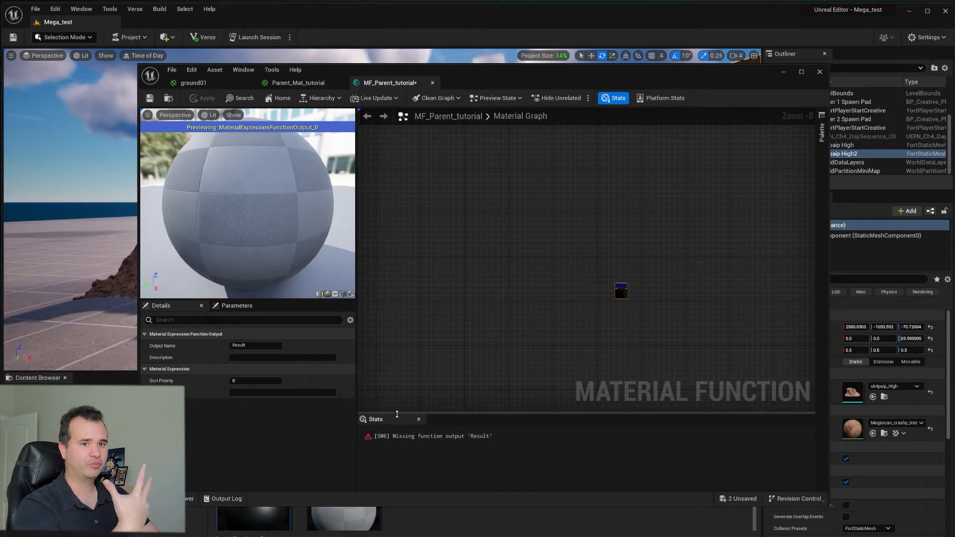
right_click_drag(461, 280, 450, 259)
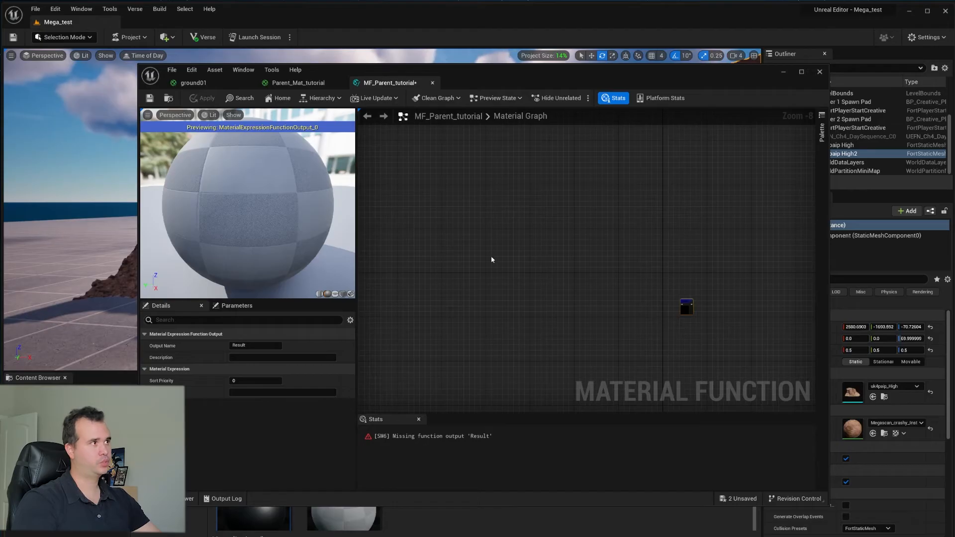
key("ctrl+v")
scroll(690, 233, "down", 2)
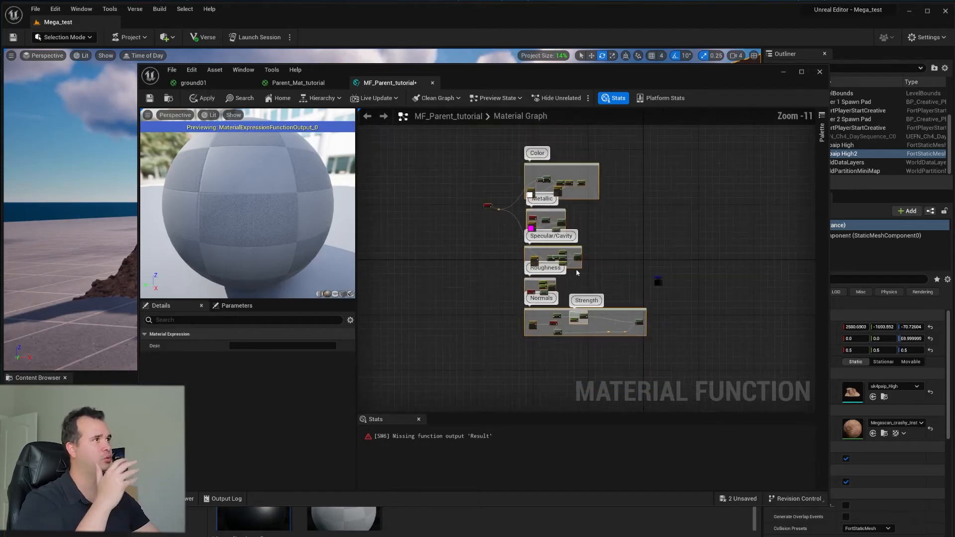
left_click_drag(481, 198, 428, 229)
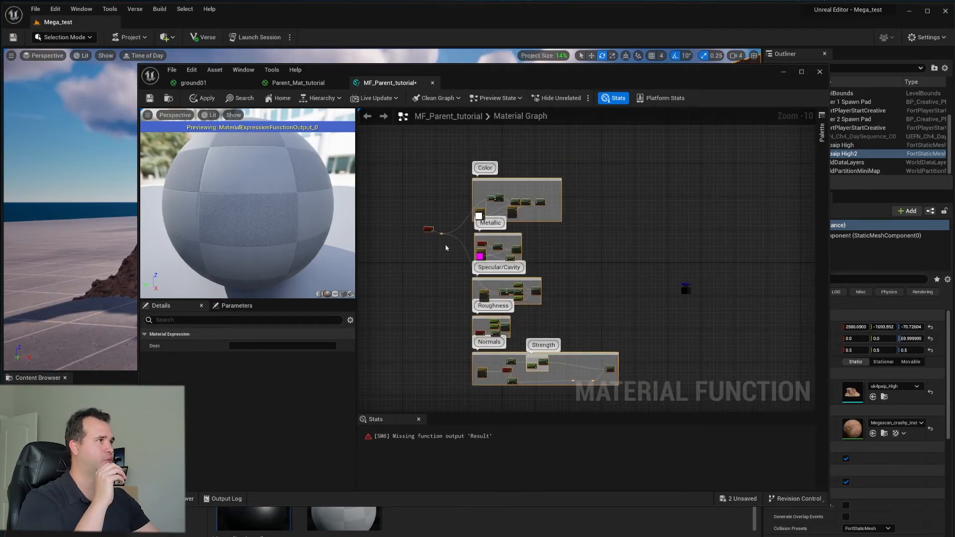
left_click(445, 247)
Examine the pasted Color group's chain of nodes from the albedo input to the Power node
right_click_drag(495, 187, 533, 217)
scroll(533, 218, "up", 8)
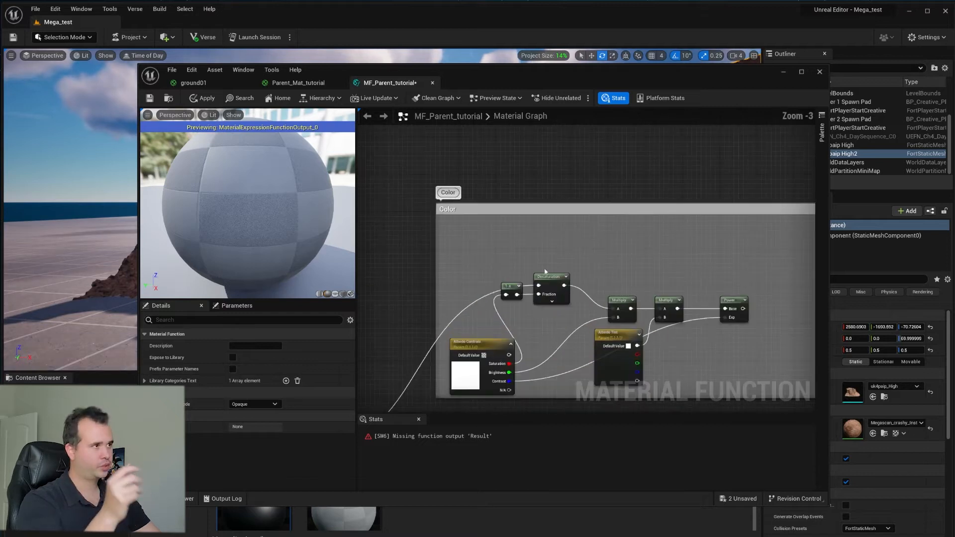
right_click_drag(499, 254, 518, 241)
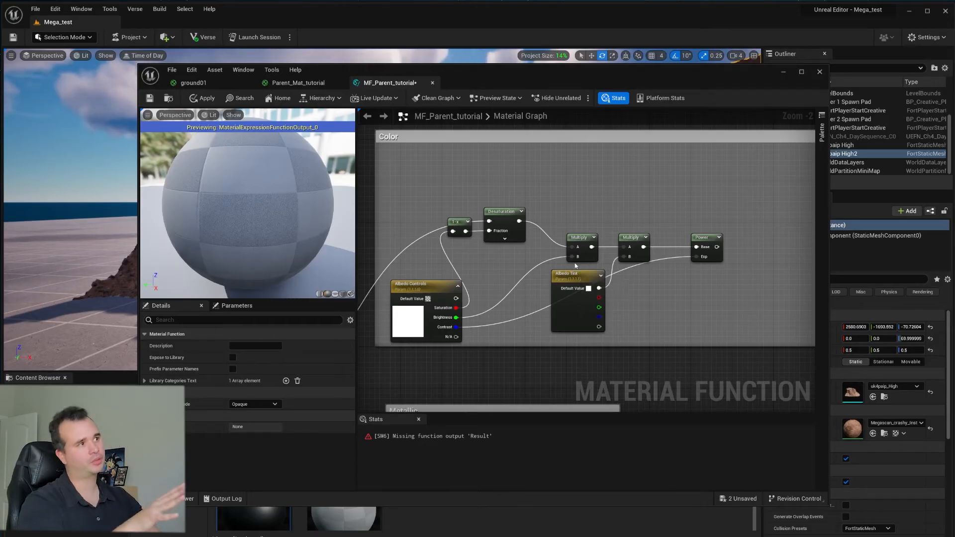
scroll(564, 327, "down", 2)
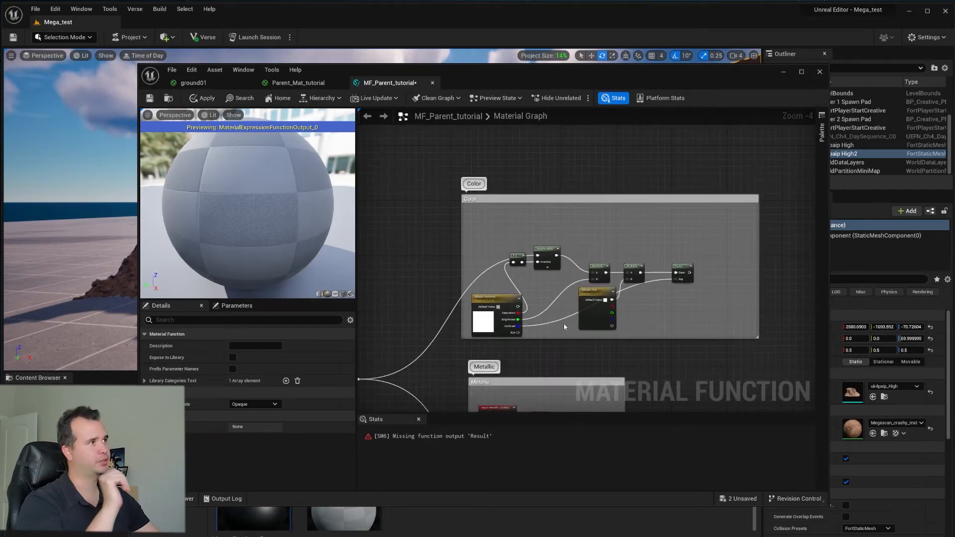
scroll(514, 251, "up", 3)
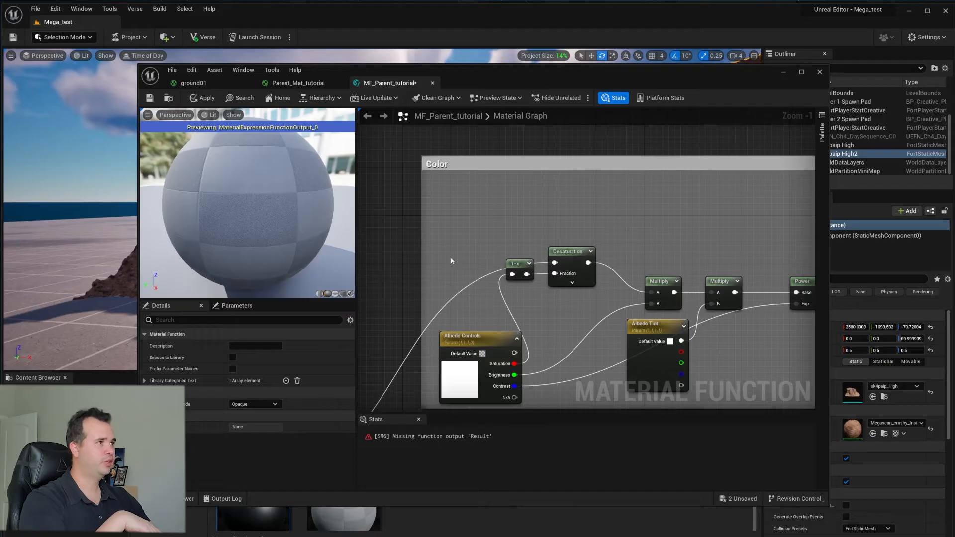
Add a trial OneMinus node beside the Color group and delete it again
right_click(396, 219)
left_click(549, 201)
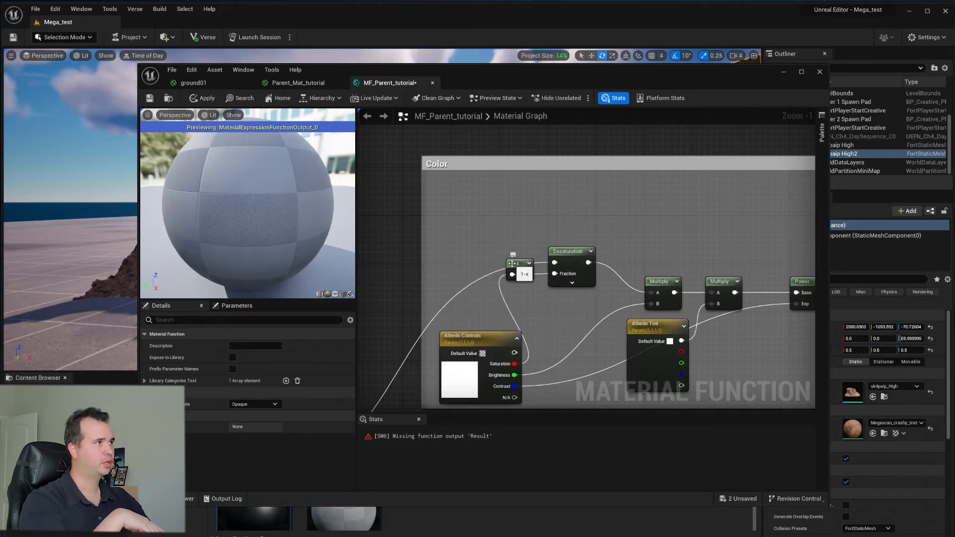
right_click_drag(505, 248, 579, 224)
right_click(368, 233)
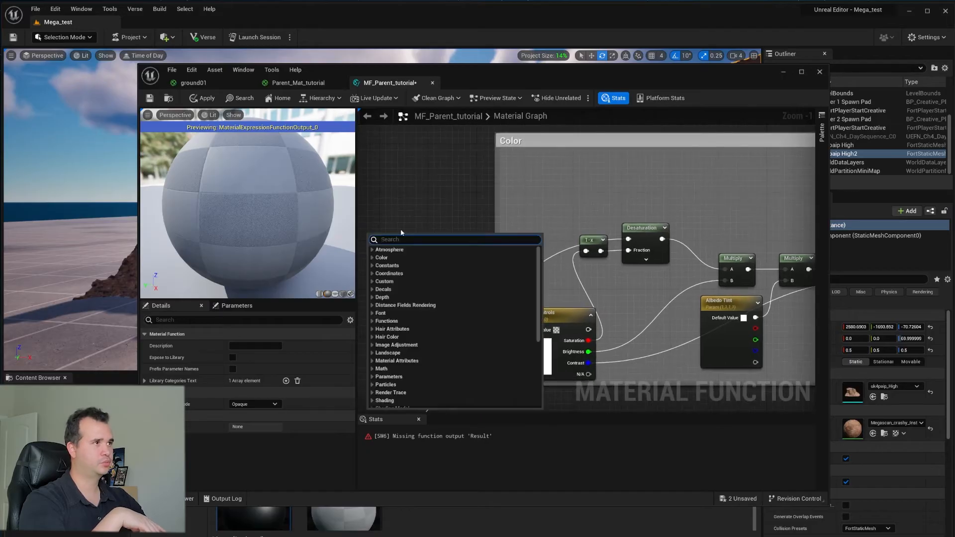
type("-x")
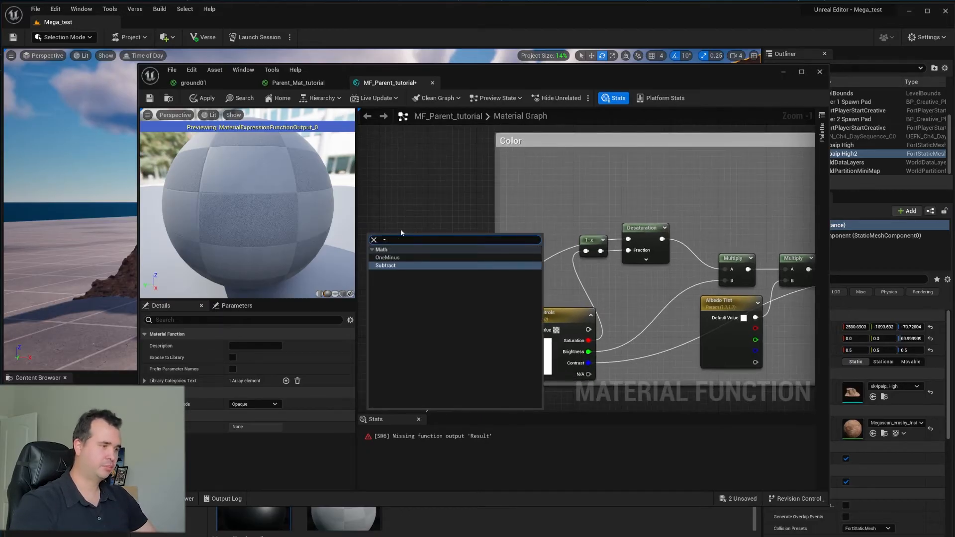
left_click(431, 258)
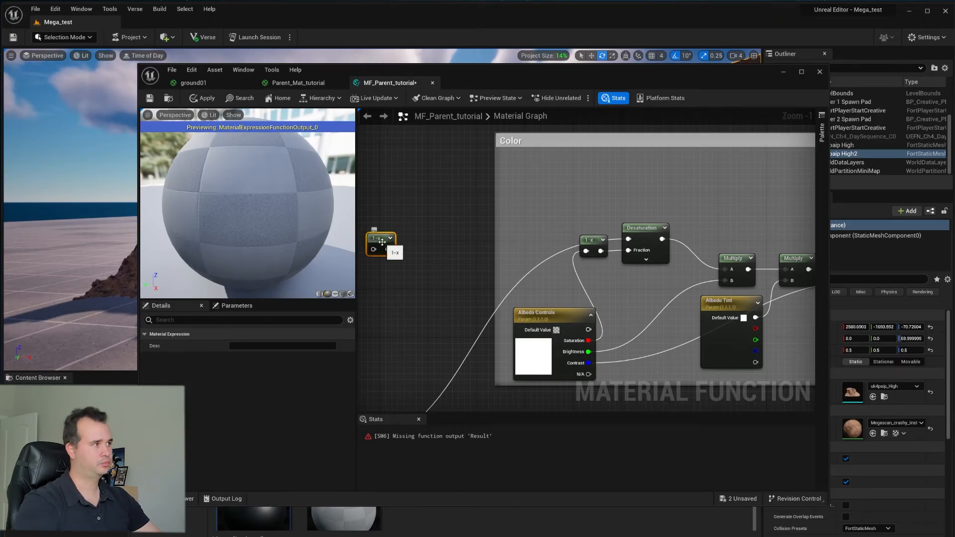
key("Delete")
Add a trial Desaturation node beside the Color group and delete it again
right_click(404, 228)
type("de")
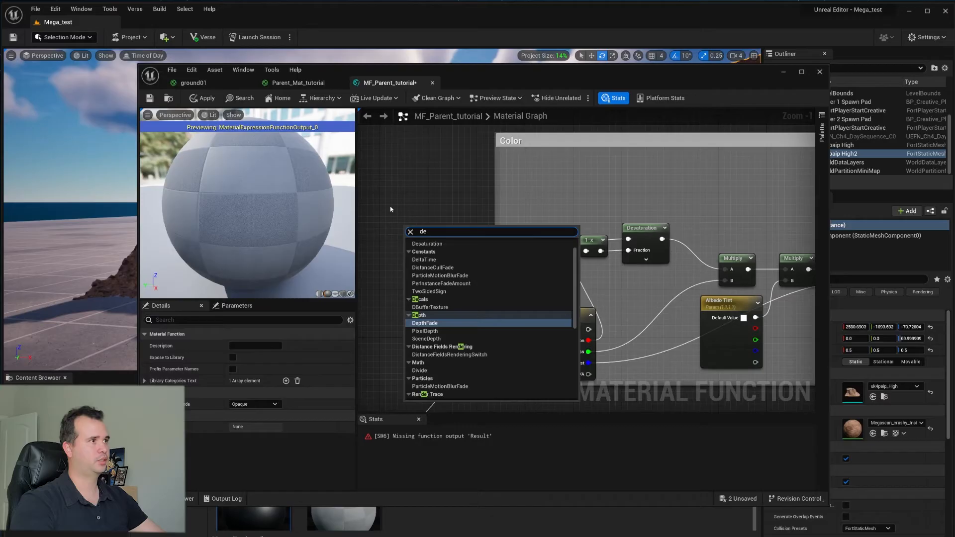
left_click(427, 243)
right_click_drag(597, 288, 578, 286)
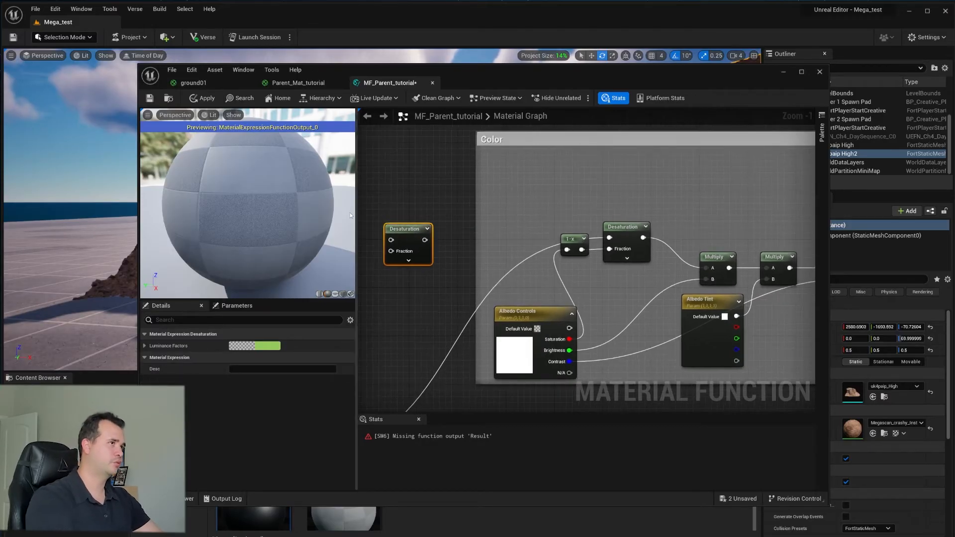
key("Delete")
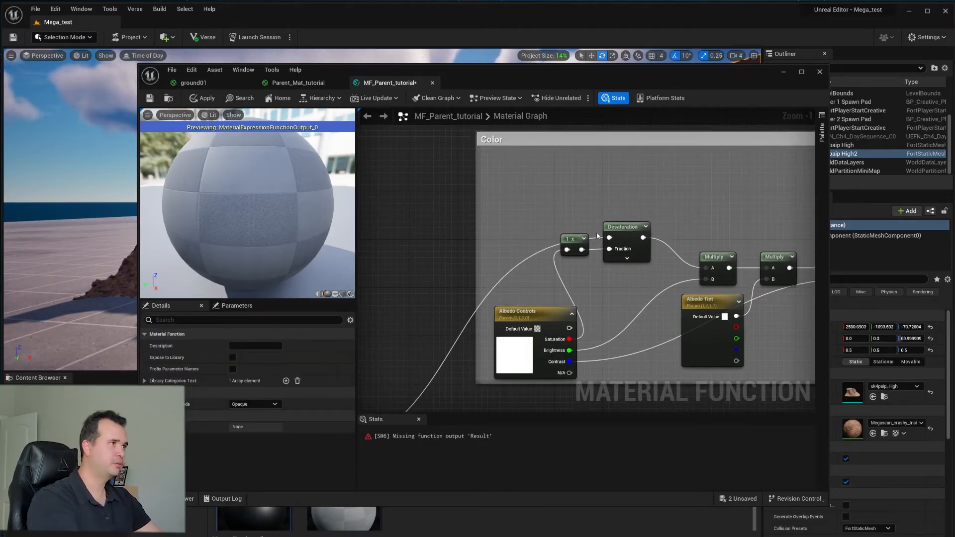
Examine the node connections in the pasted Color, Metallic and Specular/Cavity groups
scroll(592, 252, "down", 1)
scroll(592, 253, "down", 1)
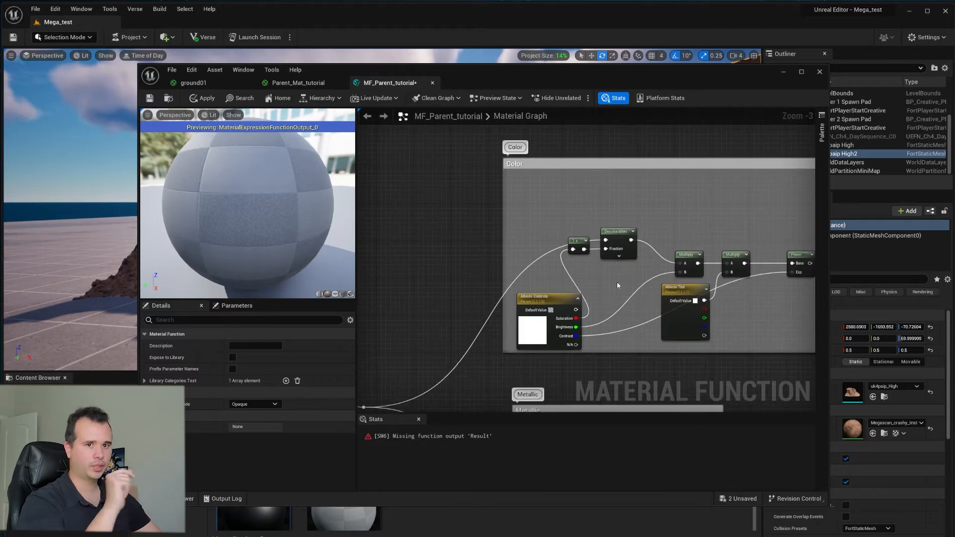
right_click_drag(670, 285, 594, 229)
scroll(594, 230, "down", 3)
scroll(604, 217, "up", 1)
scroll(606, 223, "up", 2)
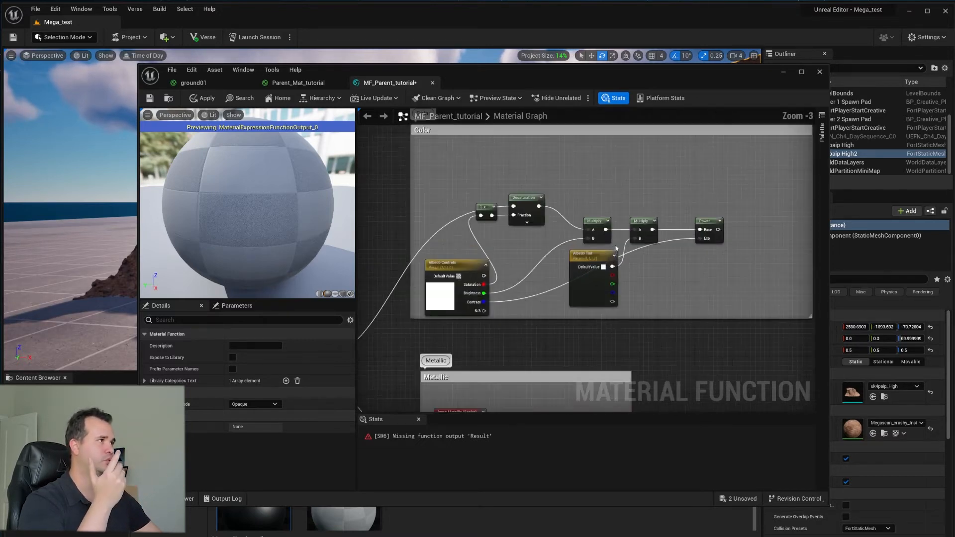
scroll(629, 239, "up", 1)
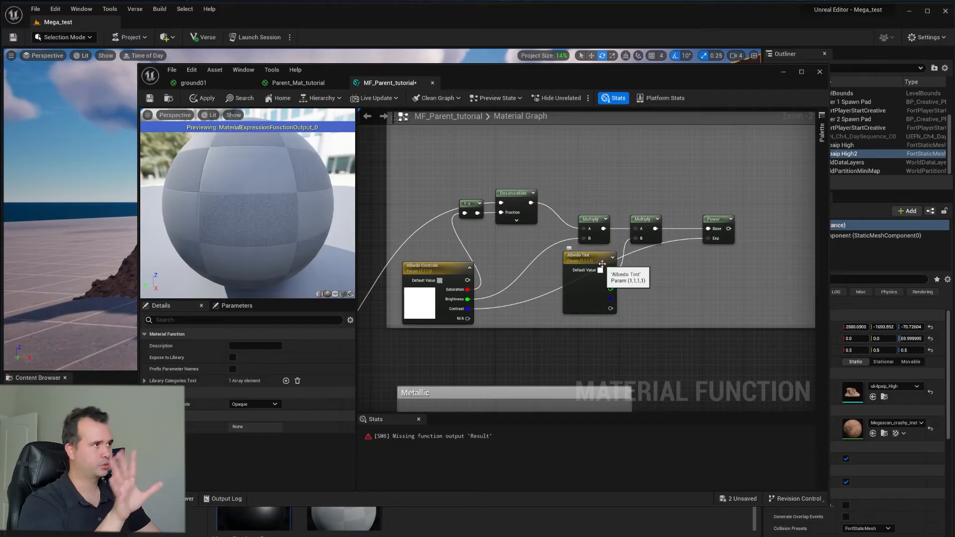
right_click_drag(582, 317, 581, 152)
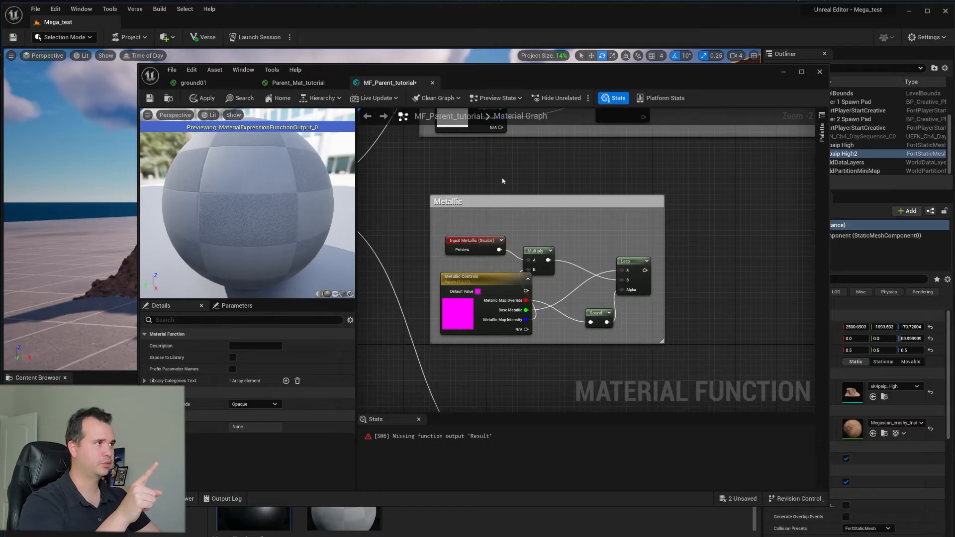
right_click_drag(595, 355, 595, 110)
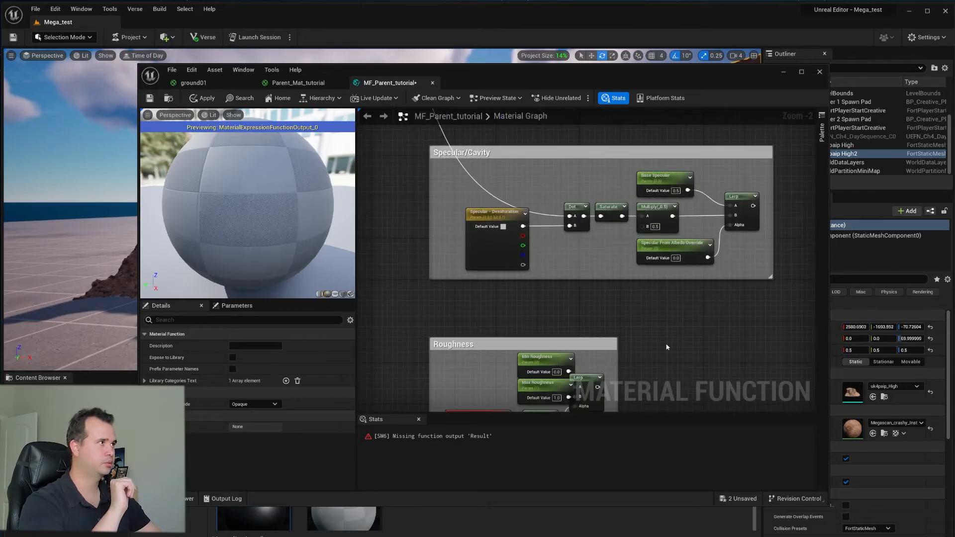
Shift the Lerp node in the Roughness group slightly right, clear of the Min and Max Roughness parameters
right_click_drag(666, 346, 664, 201)
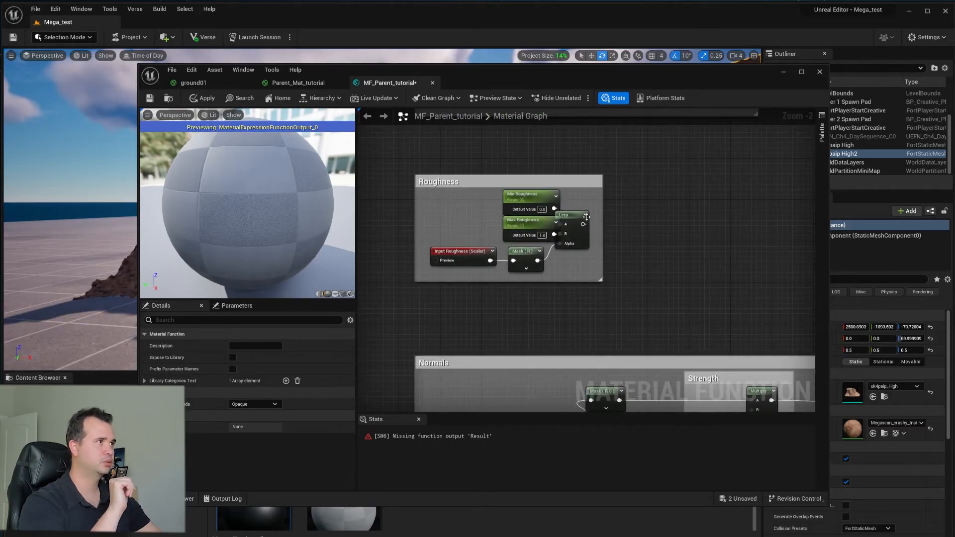
left_click_drag(586, 217, 604, 225)
scroll(667, 294, "up", 1)
Examine the Normals group from the tangent normal input through the masks and Strength section to its last node
right_click_drag(667, 293, 643, 150)
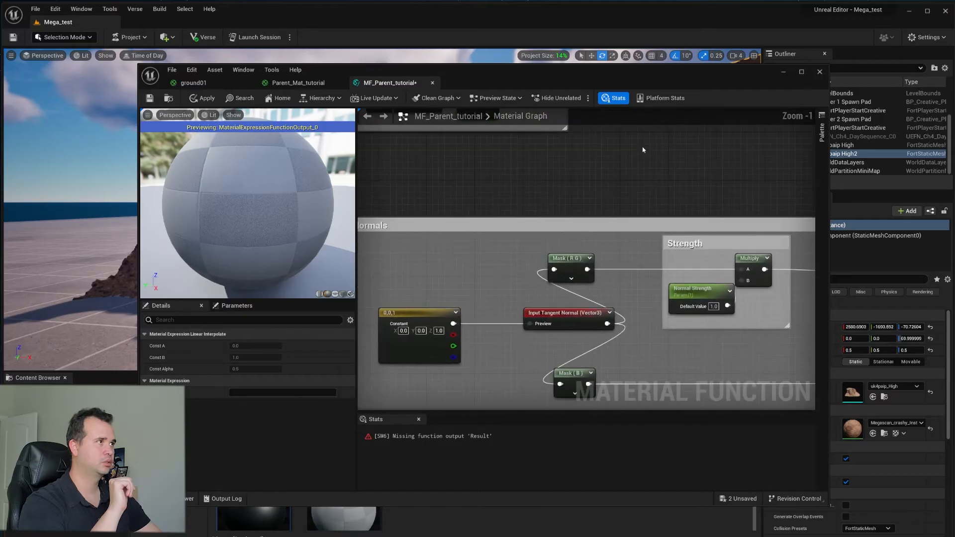
scroll(643, 150, "down", 1)
right_click_drag(645, 222, 614, 161)
scroll(614, 161, "down", 1)
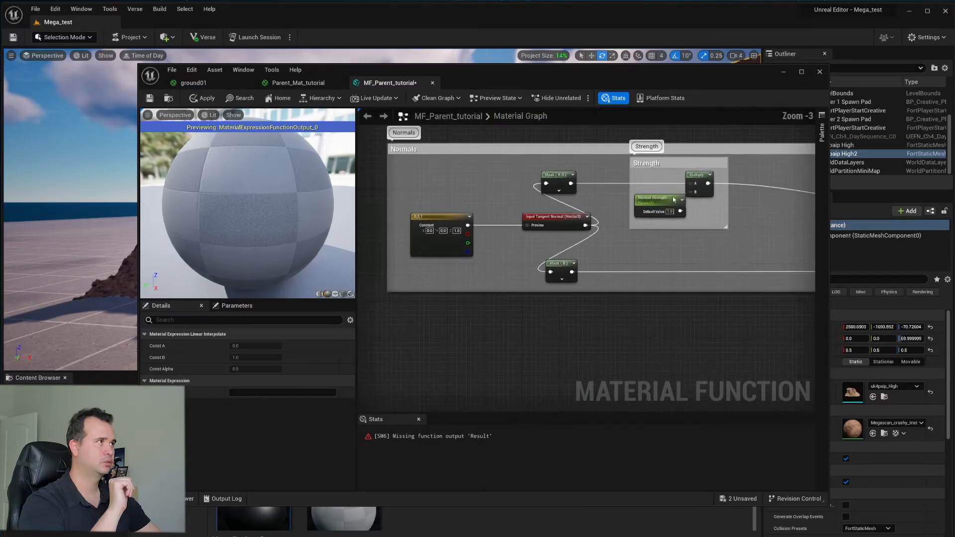
right_click_drag(673, 199, 435, 221)
scroll(794, 241, "up", 2)
left_click(794, 241)
scroll(436, 222, "down", 5)
Move the Output Result node farther right to leave room between it and the pasted groups
right_click_drag(527, 174, 613, 288)
scroll(612, 288, "down", 2)
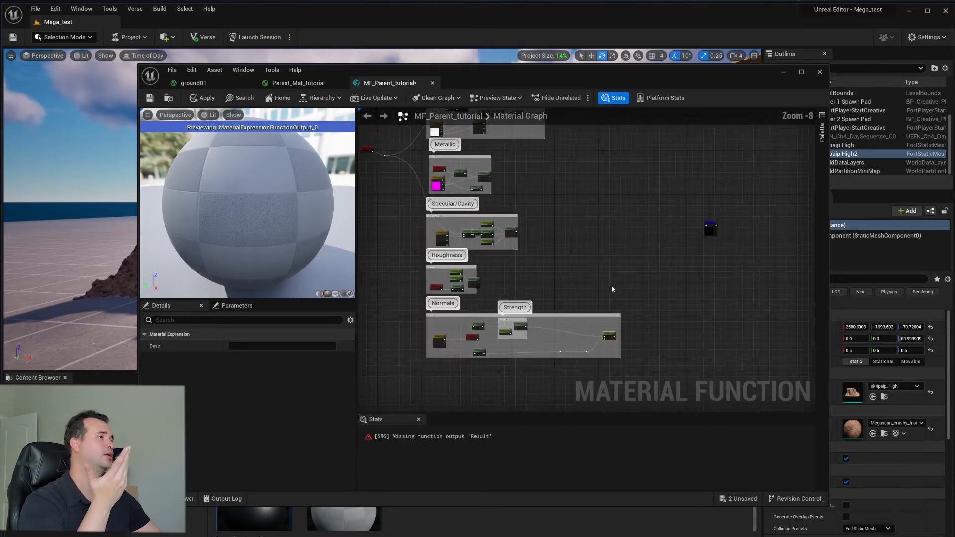
left_click_drag(737, 282, 737, 284)
right_click_drag(736, 284, 729, 312)
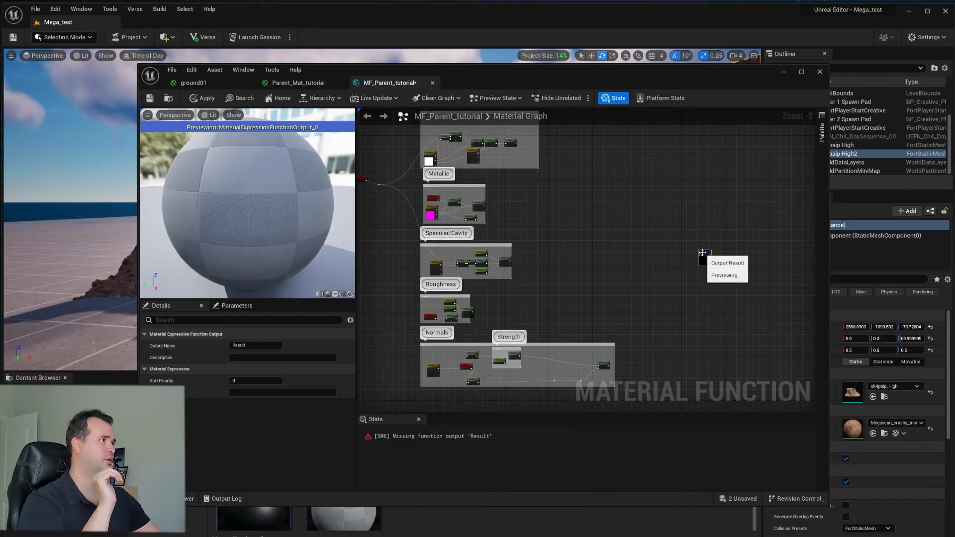
left_click_drag(700, 251, 742, 255)
right_click_drag(670, 299, 648, 277)
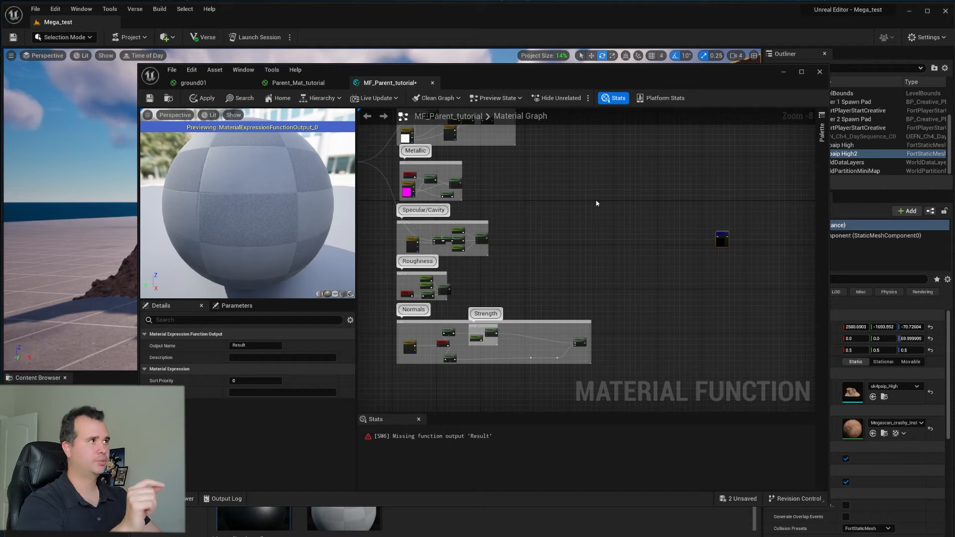
Check the Material Attributes input on Parent_Mat_tutorial's result node, and return to the MF_Parent_tutorial graph
left_click(297, 83)
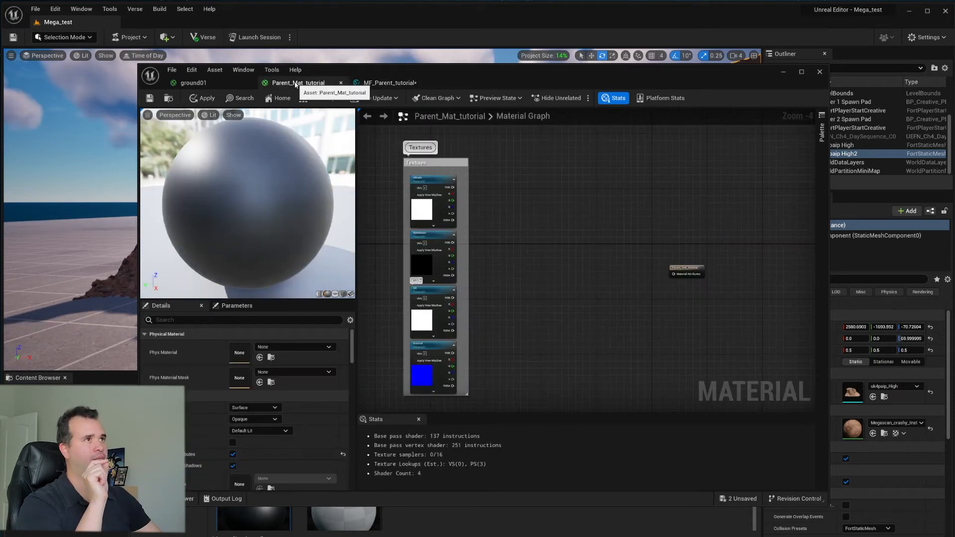
left_click(681, 274)
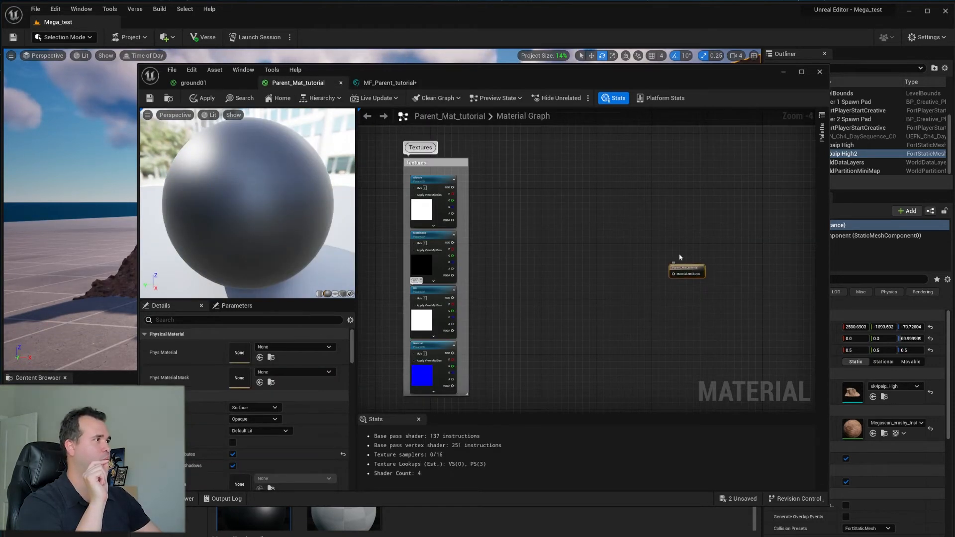
left_click(389, 83)
Add a MakeMaterialAttributes node between the pasted groups and the Output Result node
right_click_drag(597, 218, 605, 247)
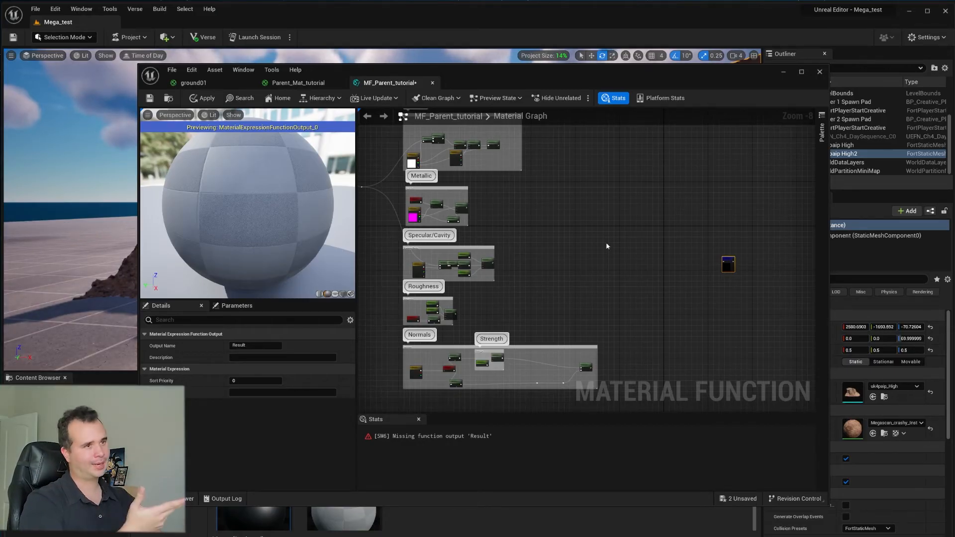
right_click(585, 185)
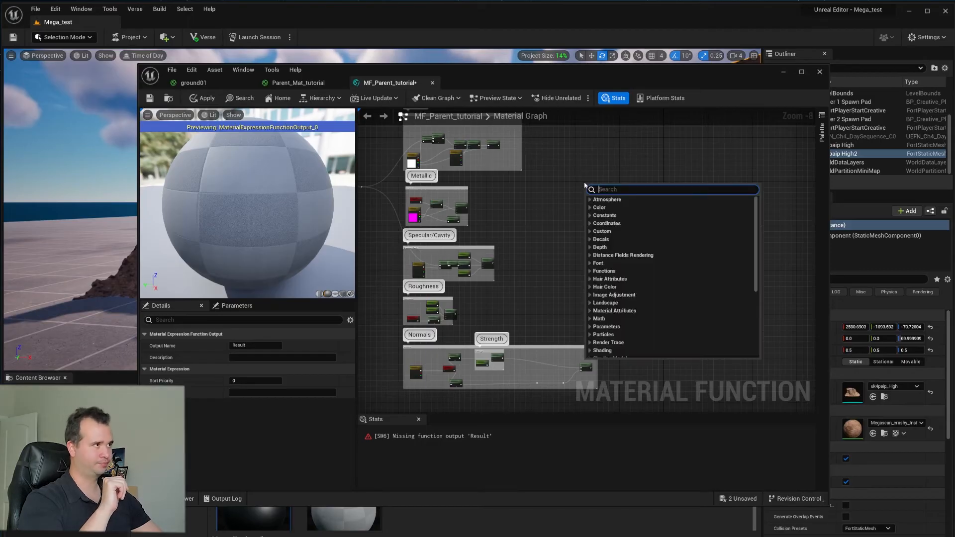
type("ma")
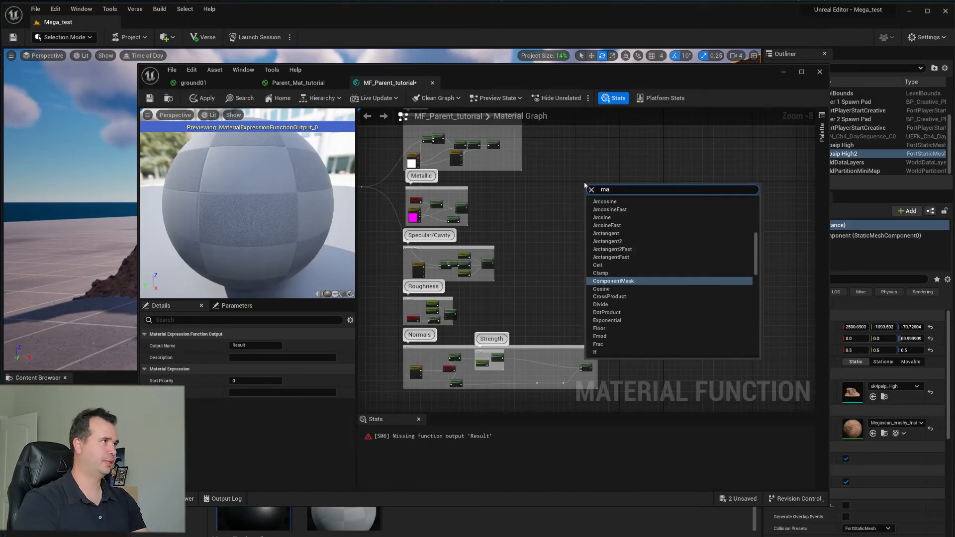
type("ke")
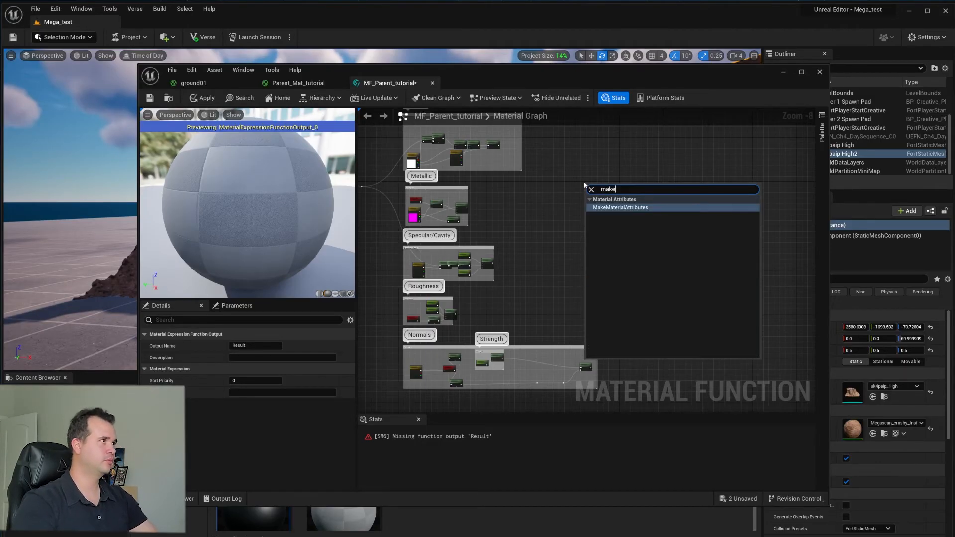
left_click(645, 209)
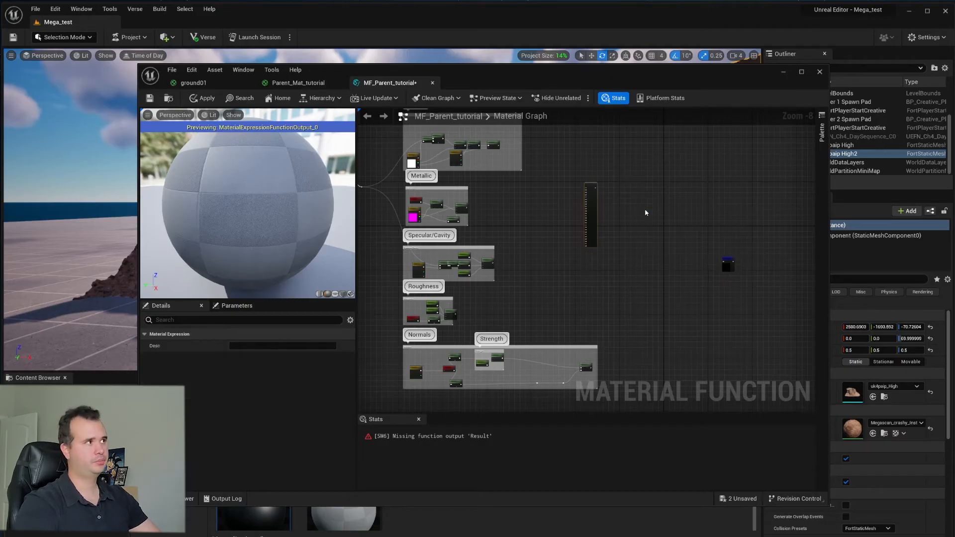
scroll(612, 192, "up", 3)
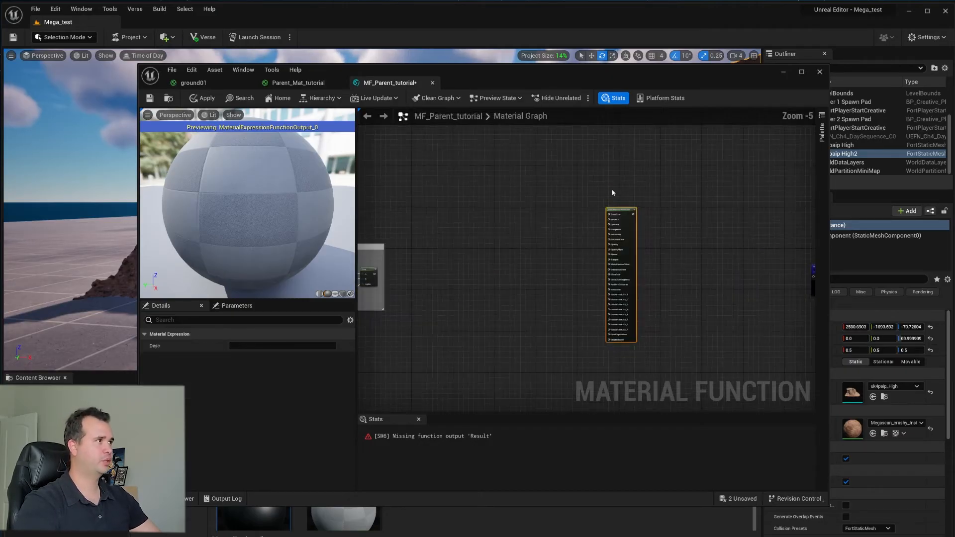
Move the MakeMaterialAttributes node beside the end of the Color group
scroll(602, 214, "down", 5)
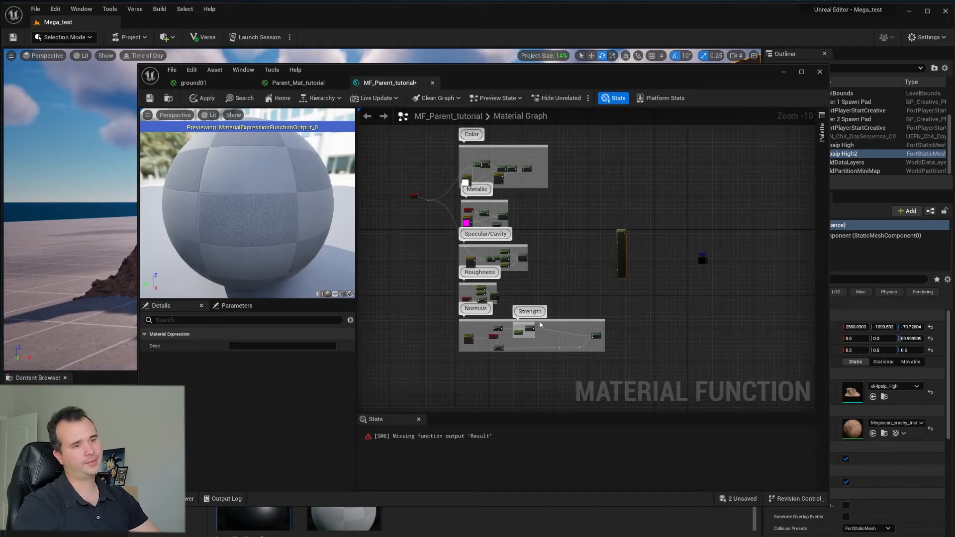
scroll(599, 230, "up", 6)
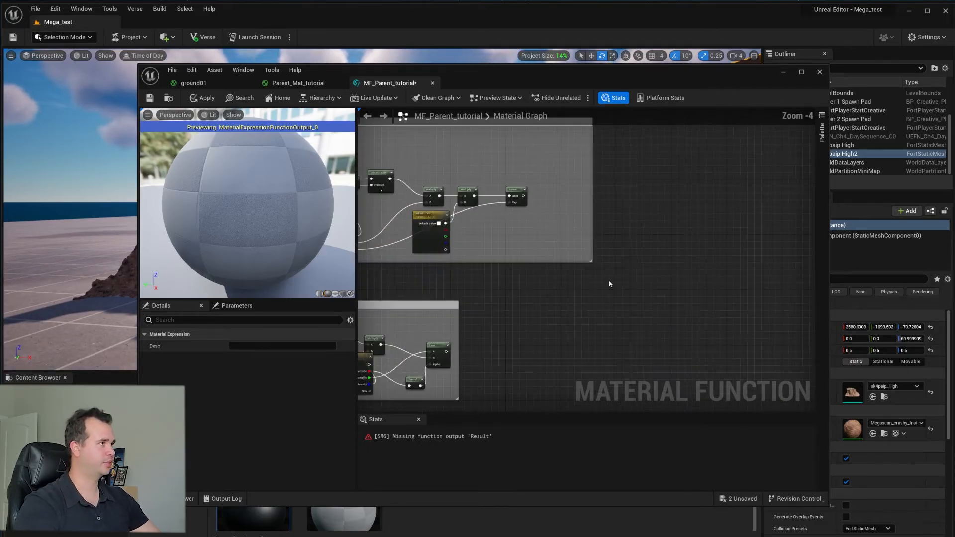
left_click_drag(765, 321, 527, 163)
right_click_drag(527, 163, 582, 269)
right_click_drag(494, 253, 605, 278)
Connect the output of the Color group's Power node to the BaseColor input of MakeMaterialAttributes
scroll(630, 263, "up", 3)
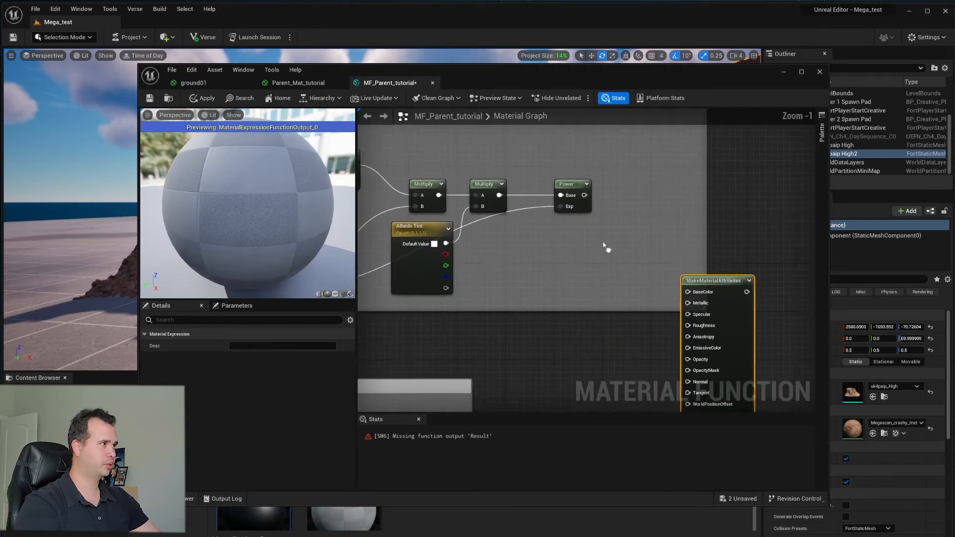
left_click_drag(583, 193, 683, 285)
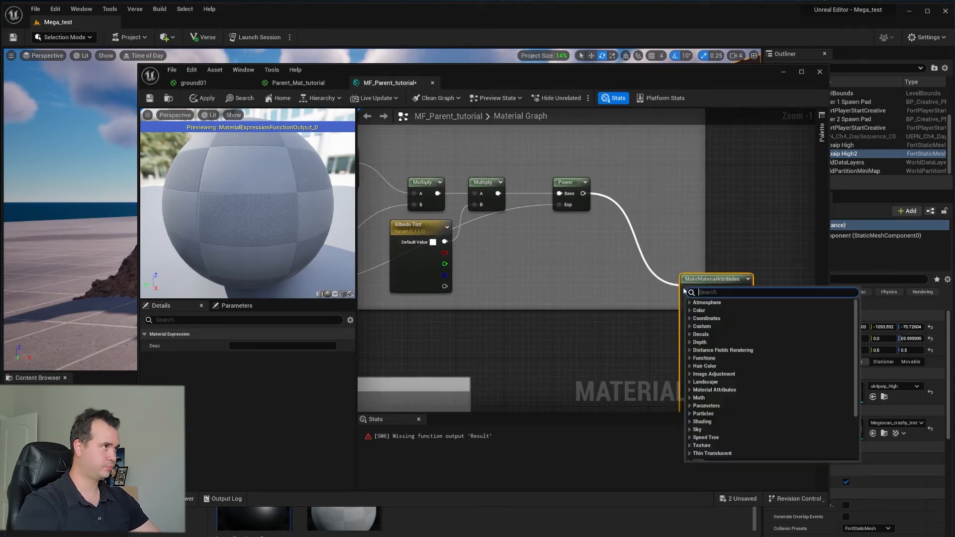
right_click_drag(617, 346, 642, 305)
left_click_drag(608, 153, 711, 249)
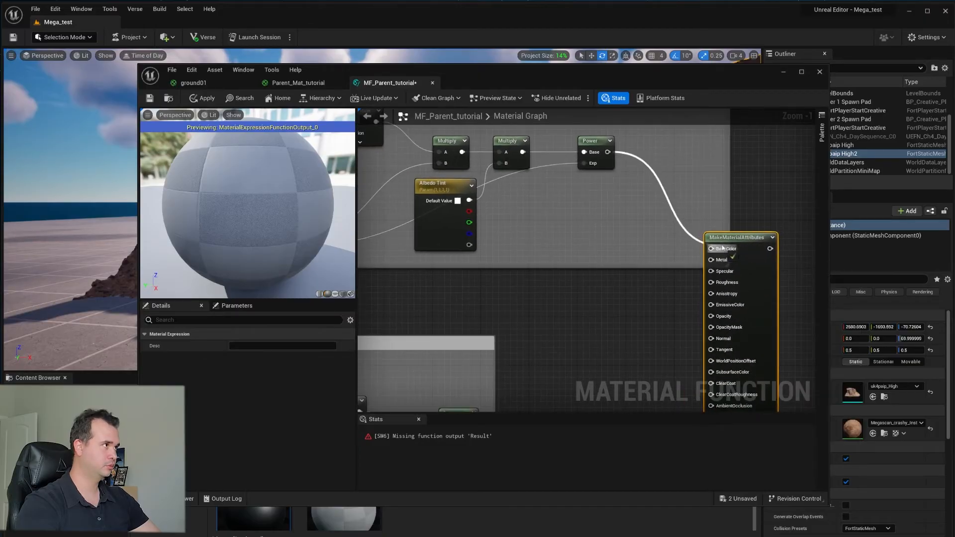
Connect the Metallic group's Lerp output to the Metallic input of MakeMaterialAttributes
right_click_drag(661, 298, 660, 204)
scroll(661, 205, "down", 1)
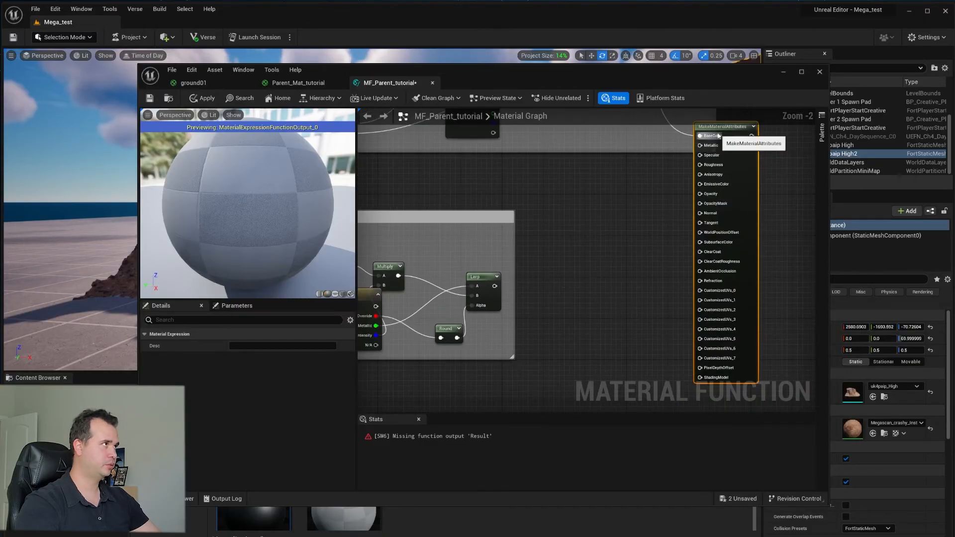
right_click_drag(682, 158, 680, 245)
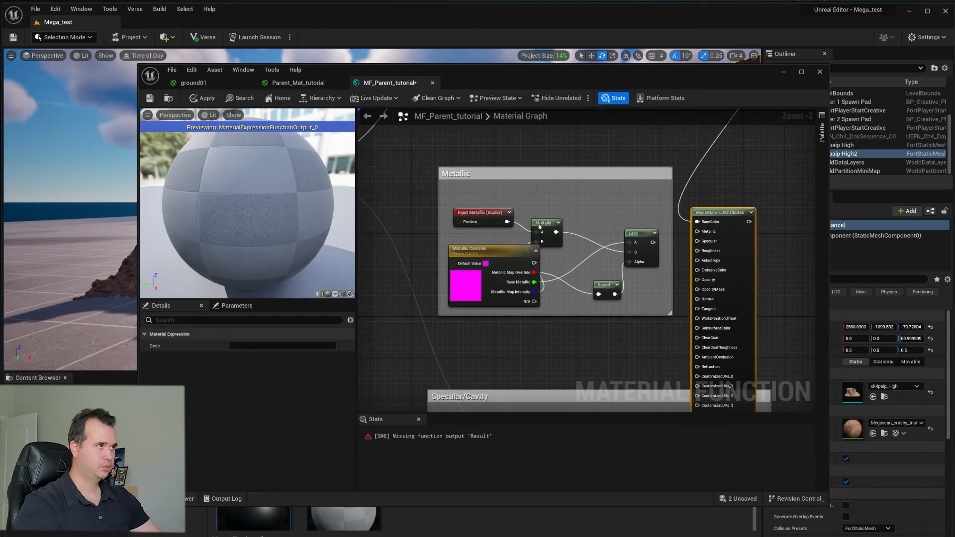
left_click_drag(652, 243, 697, 231)
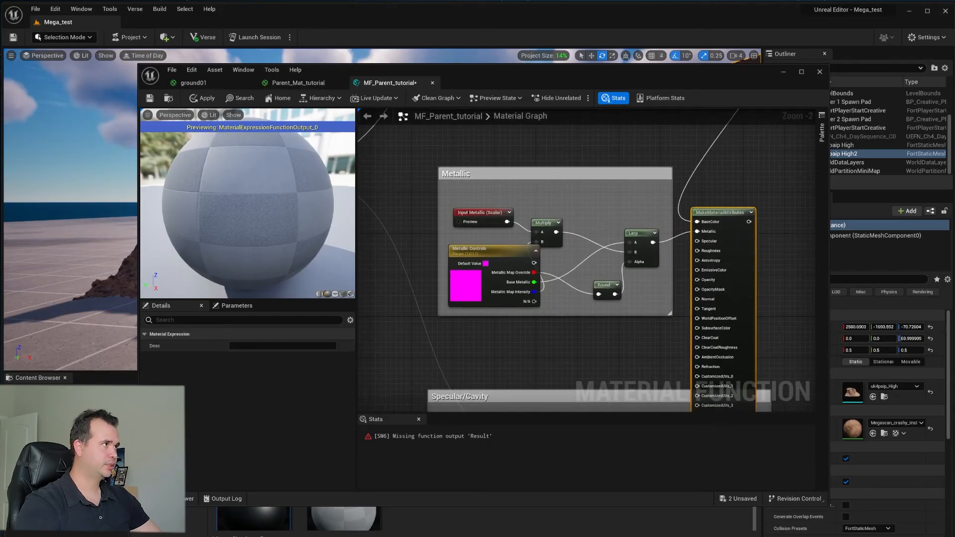
Move MakeMaterialAttributes beside the Specular/Cavity group and connect that group's Lerp output to the Specular input
scroll(597, 214, "down", 3)
left_click_drag(620, 158, 696, 236)
scroll(637, 291, "up", 3)
right_click_drag(671, 282, 626, 273)
left_click_drag(587, 253, 684, 199)
Connect the Roughness group's Lerp output to the Roughness input of MakeMaterialAttributes
right_click_drag(605, 300, 697, 198)
scroll(697, 199, "down", 2)
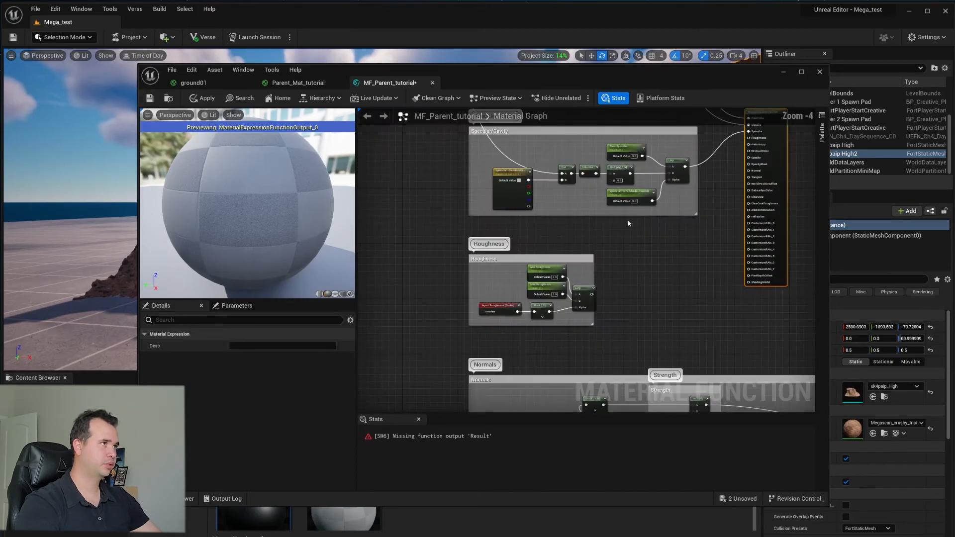
right_click_drag(531, 231, 554, 242)
scroll(566, 293, "up", 2)
right_click_drag(643, 300, 481, 290)
scroll(481, 290, "down", 2)
scroll(481, 292, "up", 1)
right_click_drag(530, 273, 530, 319)
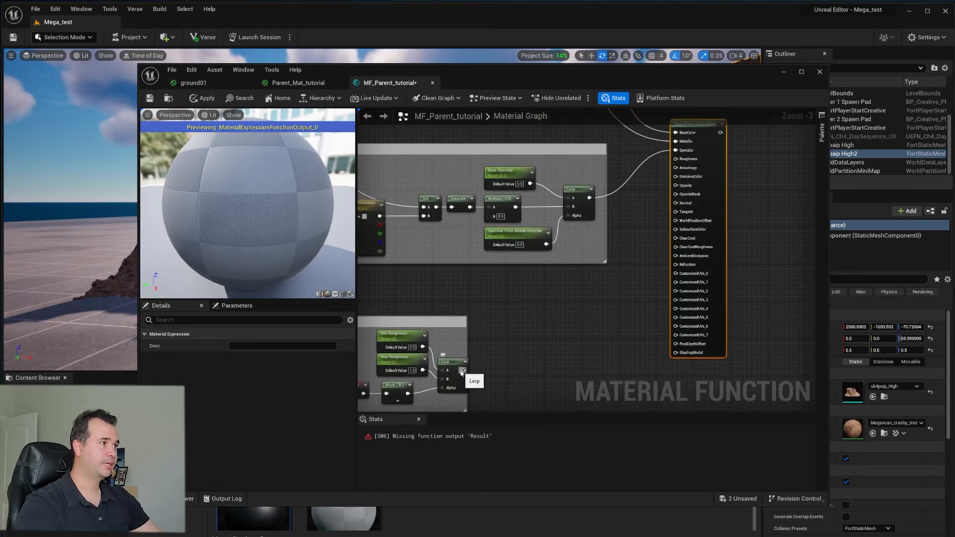
left_click_drag(464, 370, 675, 159)
Move MakeMaterialAttributes beside the Normals group and connect that group's Append output to the Normal input
scroll(522, 222, "down", 3)
left_click_drag(576, 189, 701, 328)
right_click_drag(645, 367, 629, 321)
scroll(628, 321, "up", 5)
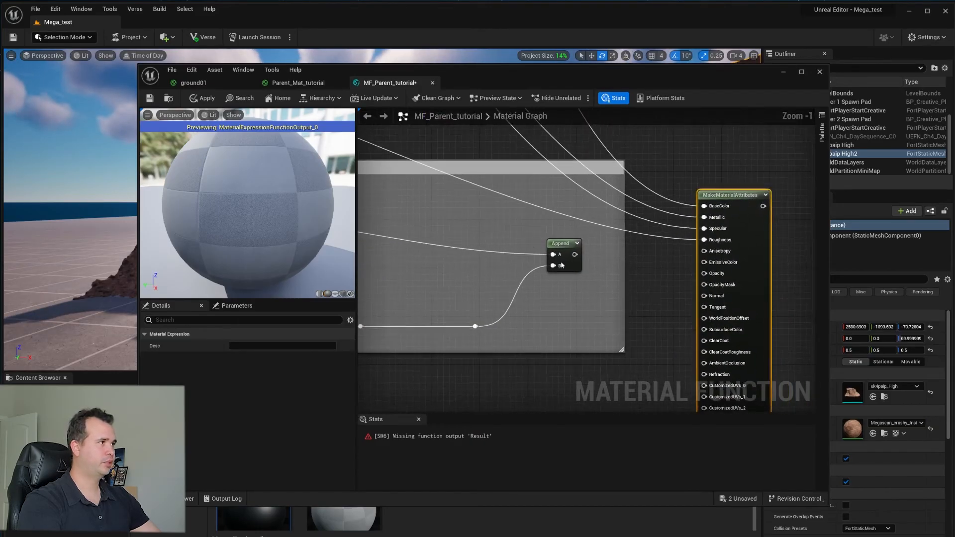
left_click_drag(574, 254, 704, 296)
right_click_drag(616, 300, 649, 260)
scroll(649, 260, "down", 4)
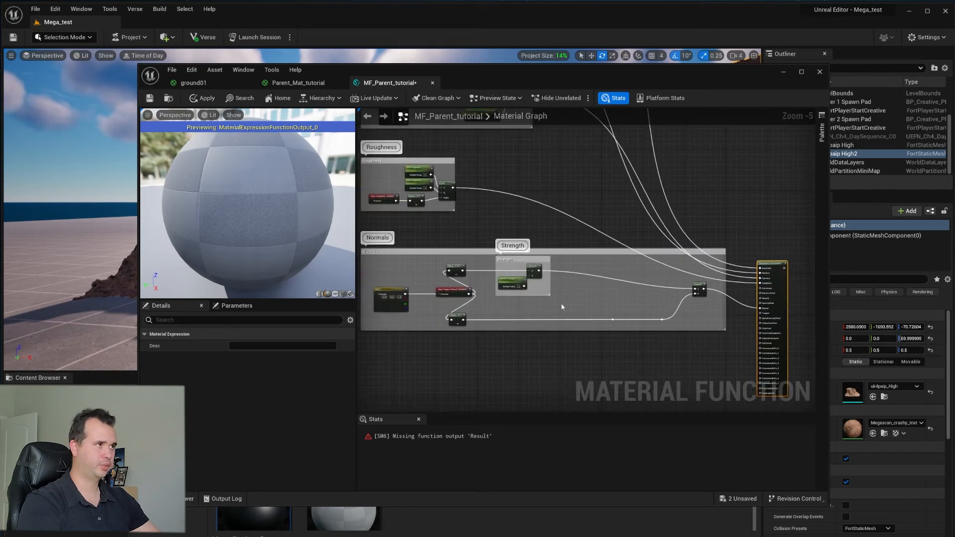
Move MakeMaterialAttributes closer to the Output Result node, connect its output to the result input, and save MF_Parent_tutorial
scroll(472, 227, "down", 2)
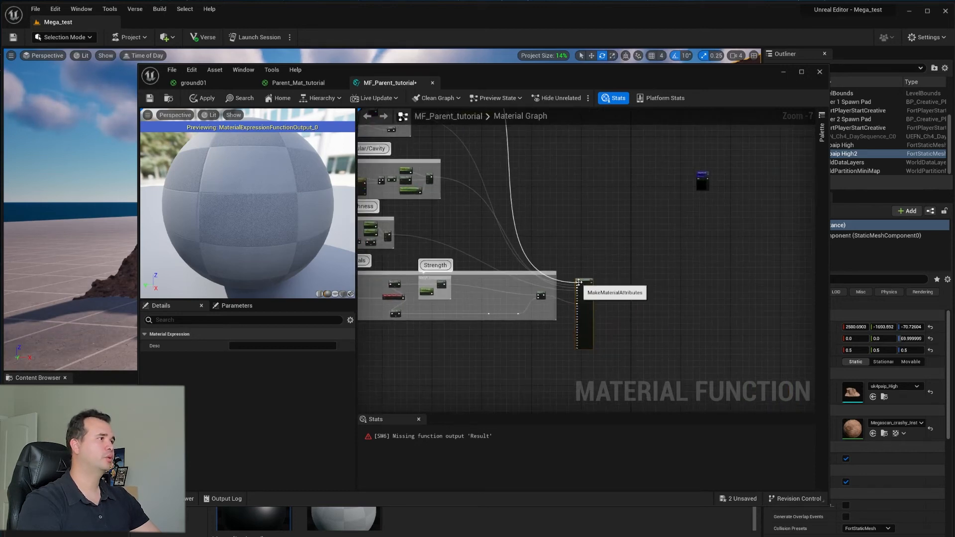
left_click_drag(578, 281, 654, 182)
right_click_drag(659, 187, 560, 273)
scroll(557, 281, "up", 5)
scroll(566, 273, "up", 1)
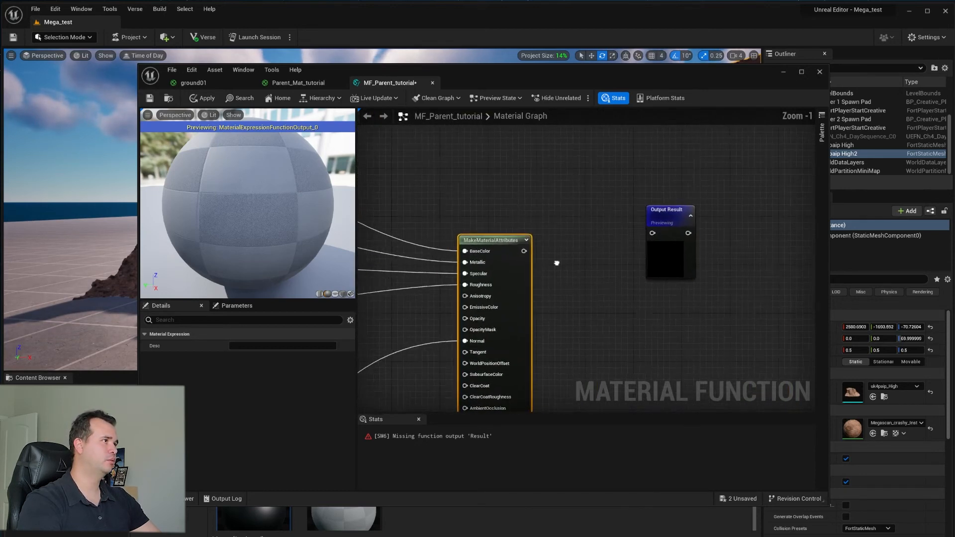
left_click_drag(522, 250, 651, 232)
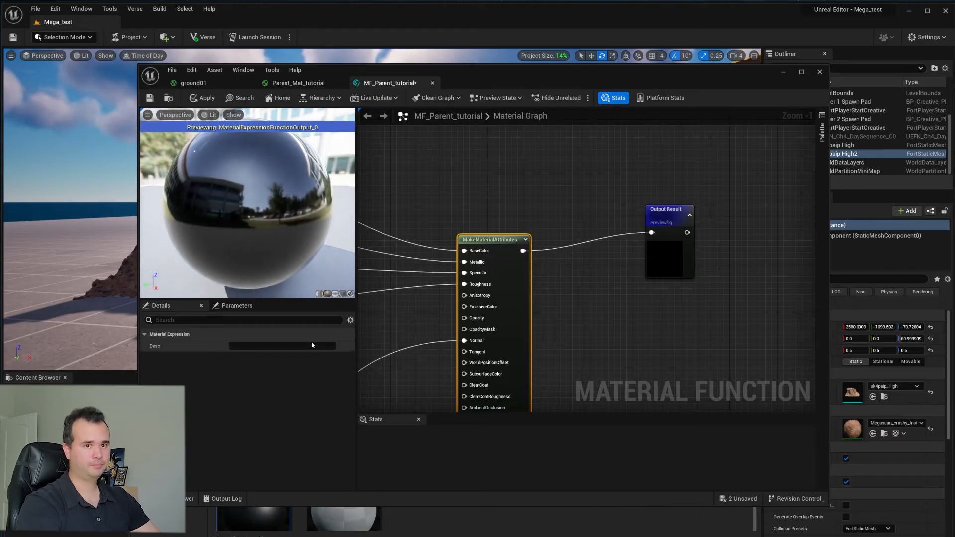
left_click(150, 99)
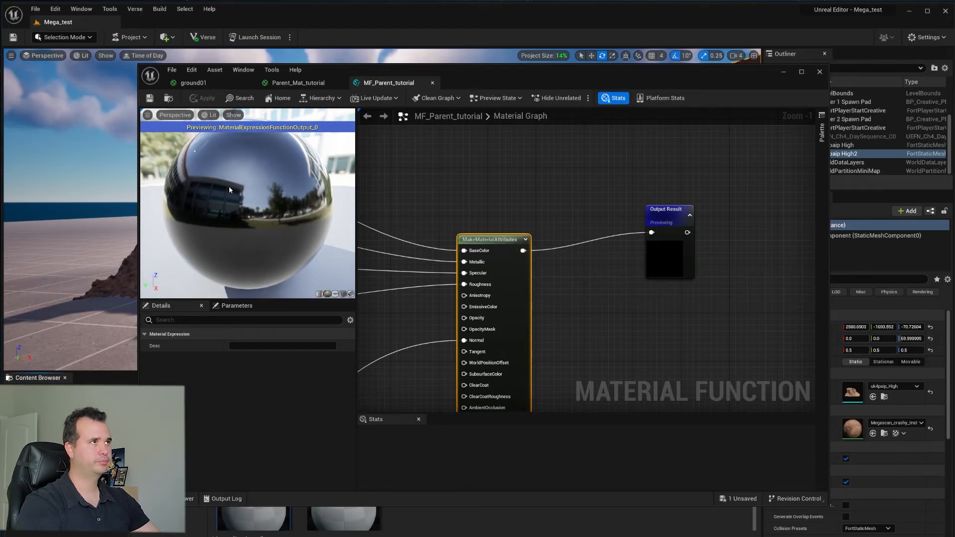
left_click_drag(491, 73, 484, 56)
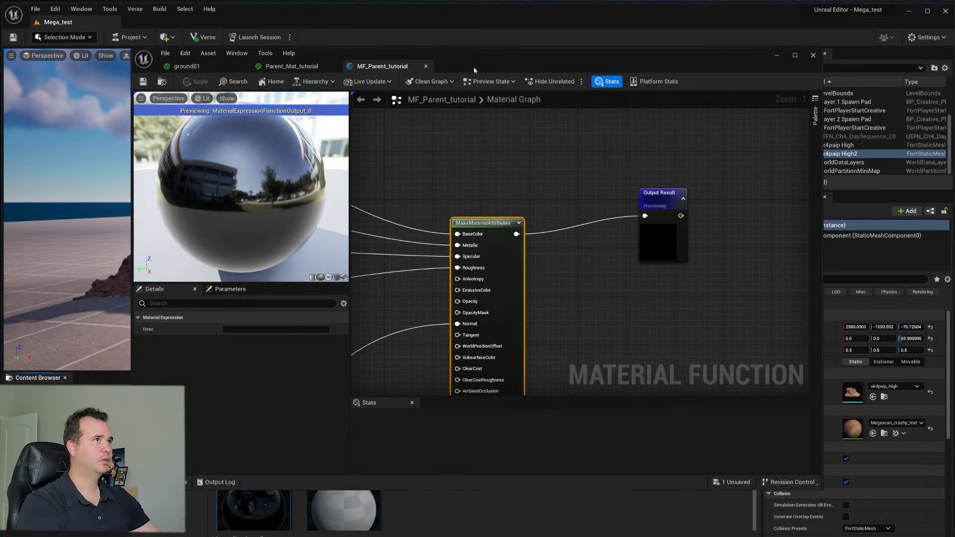
right_click_drag(616, 237, 580, 254)
scroll(580, 253, "down", 3)
right_click_drag(388, 258, 567, 189)
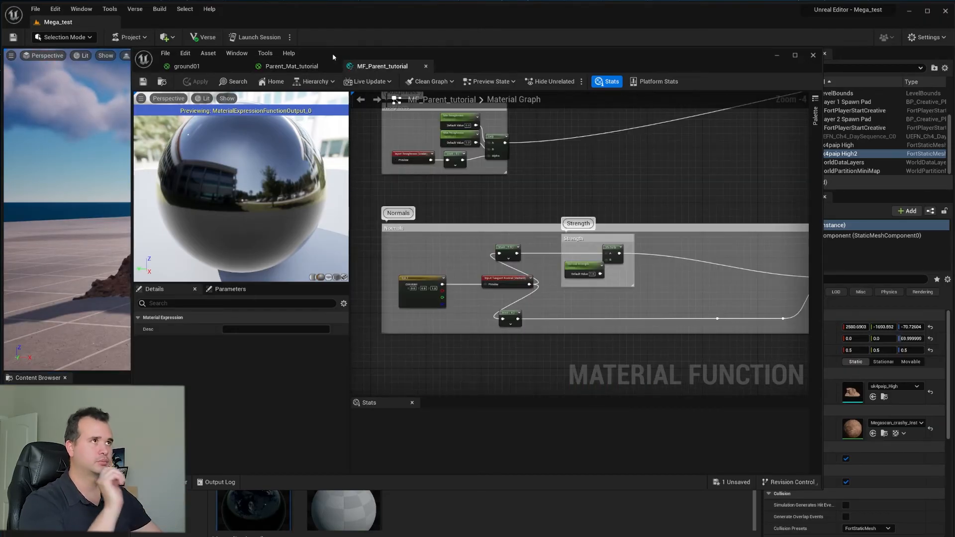
Add the MF_Parent_tutorial function to the Parent_Mat_tutorial graph, between the Textures group and the material result node
left_click(294, 66)
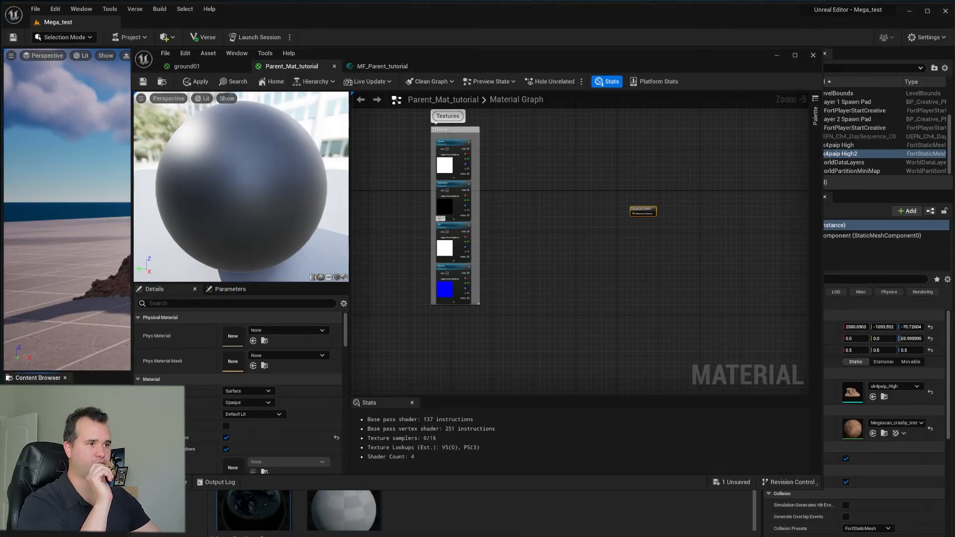
scroll(384, 525, "down", 1)
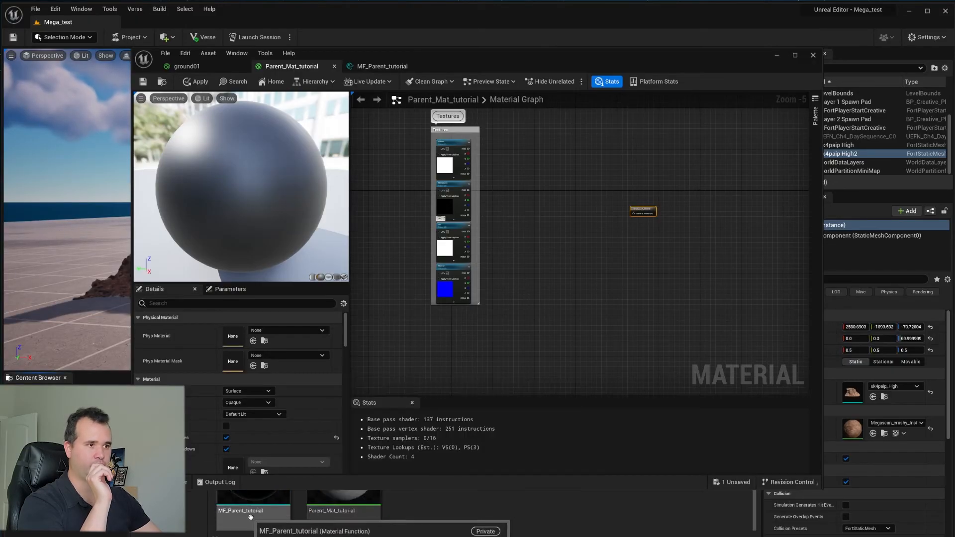
scroll(256, 517, "up", 1)
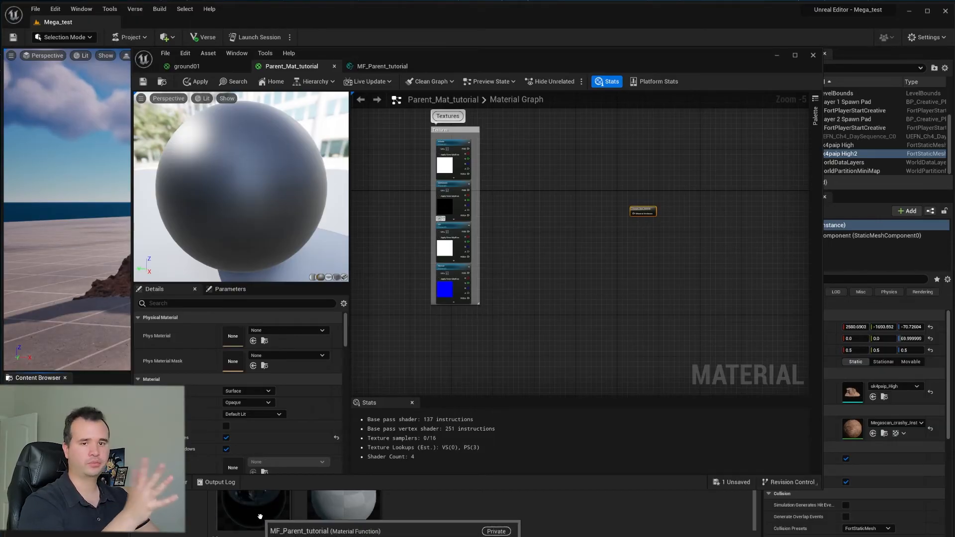
right_click(479, 518)
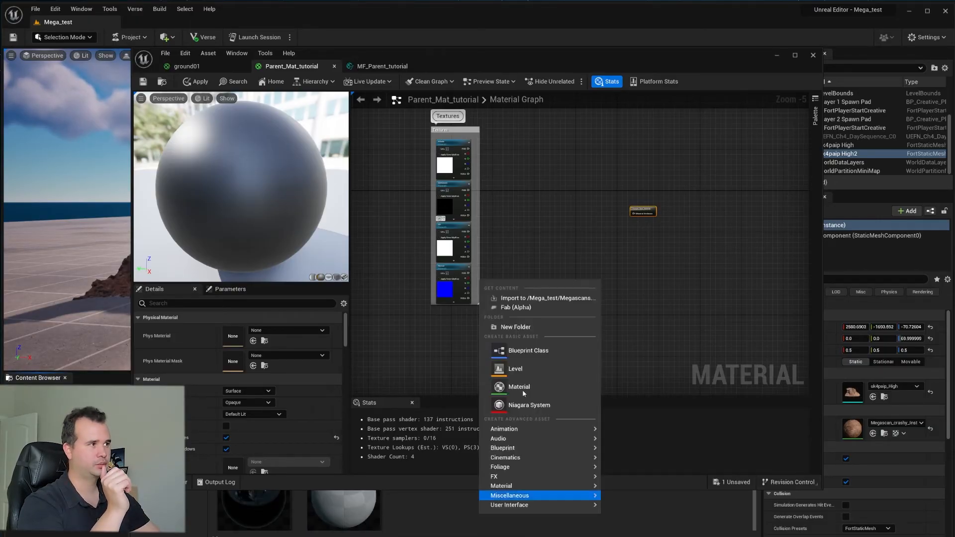
left_click(407, 528)
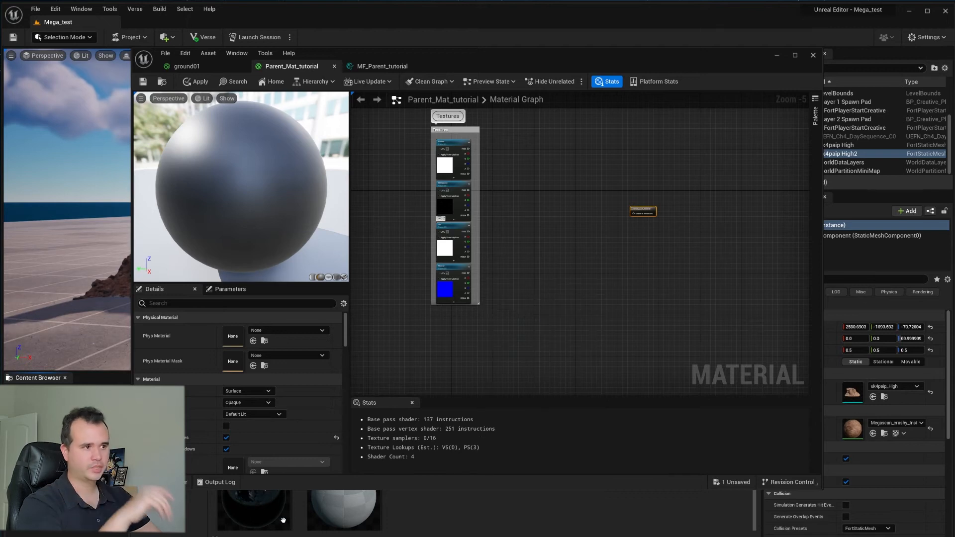
left_click_drag(283, 520, 546, 208)
scroll(556, 204, "up", 3)
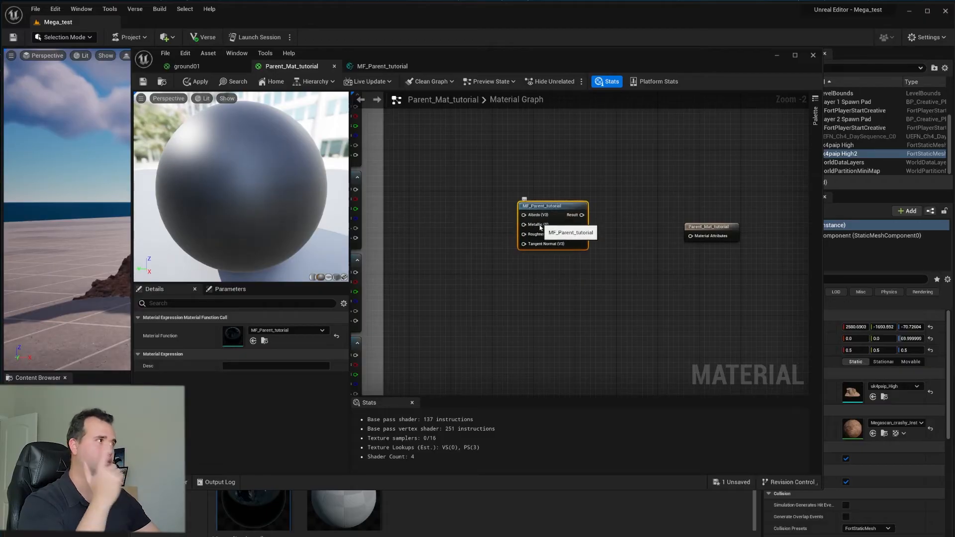
right_click_drag(566, 222, 612, 264)
left_click_drag(604, 252, 595, 246)
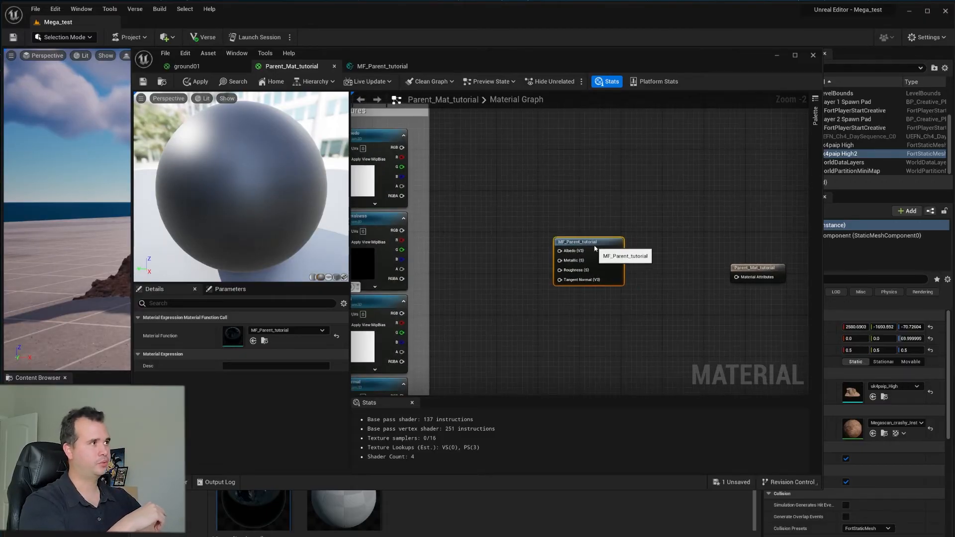
Connect the four texture nodes' RGB outputs in order to MF_Parent_tutorial's Albedo, Metallic, Roughness and Tangent Normal inputs
right_click_drag(480, 184, 488, 204)
left_click_drag(409, 166, 567, 269)
left_click_drag(409, 249, 567, 279)
right_click_drag(461, 332, 506, 253)
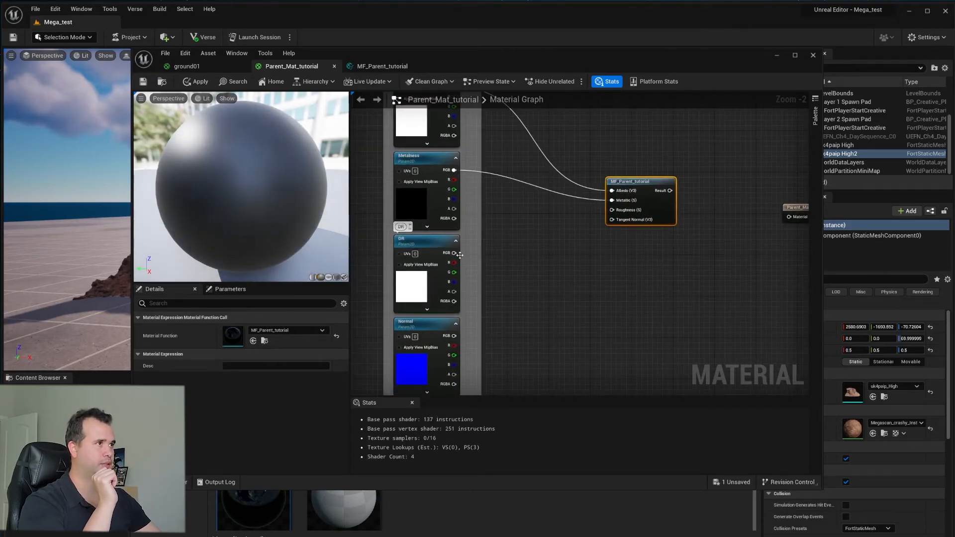
left_click_drag(453, 253, 612, 210)
right_click_drag(546, 317, 538, 258)
left_click_drag(446, 277, 601, 164)
Connect MF_Parent_tutorial's Result output to the Material Attributes input of the result node and save the material
right_click_drag(693, 196, 614, 229)
left_click_drag(583, 164, 703, 191)
right_click_drag(646, 251, 621, 240)
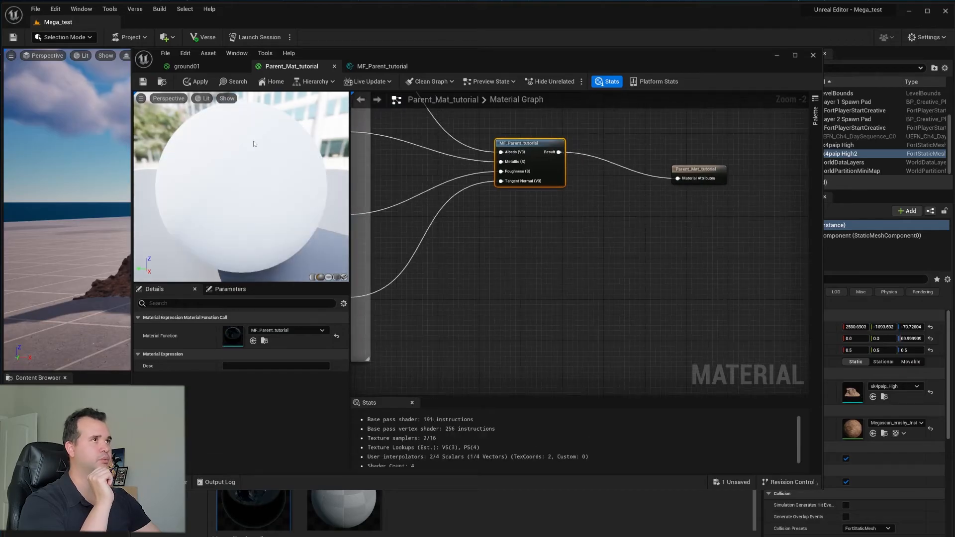
left_click(143, 82)
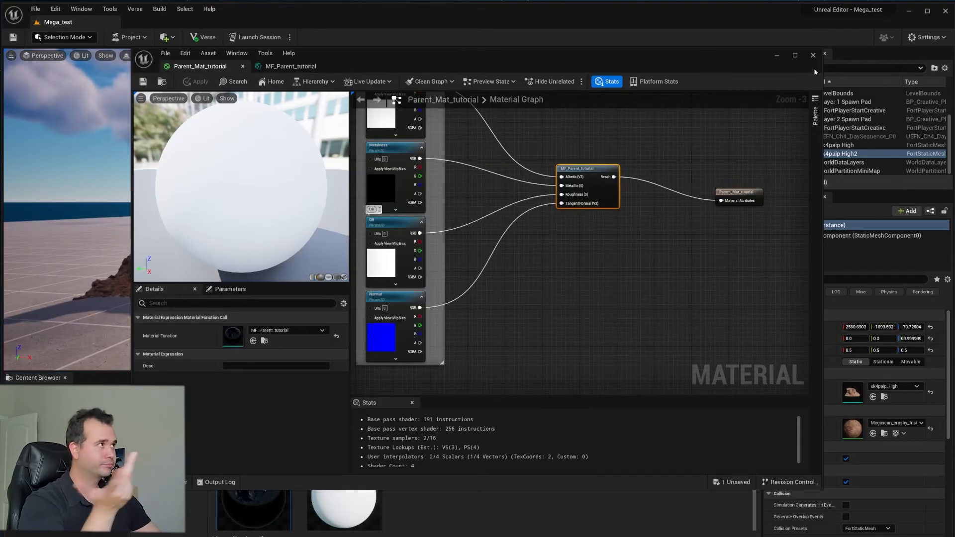
Close the material editor, create a material instance from Parent_Mat_tutorial named Cliff_tutorial_instance, and open it
left_click(813, 56)
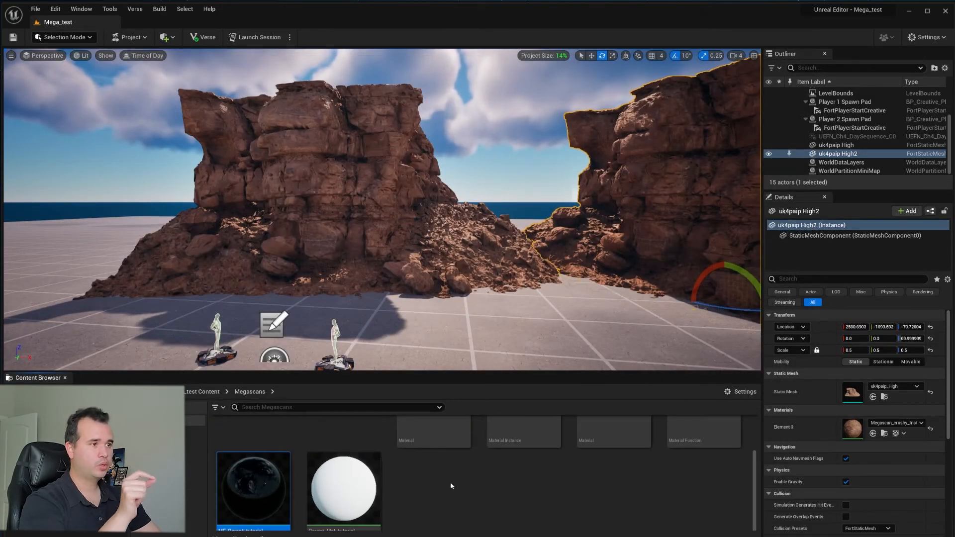
scroll(451, 486, "down", 1)
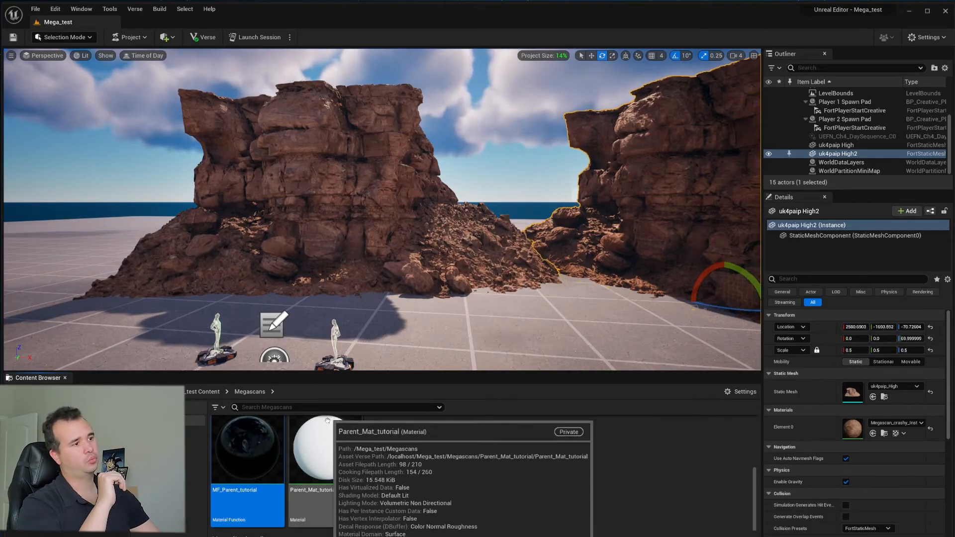
left_click(341, 438)
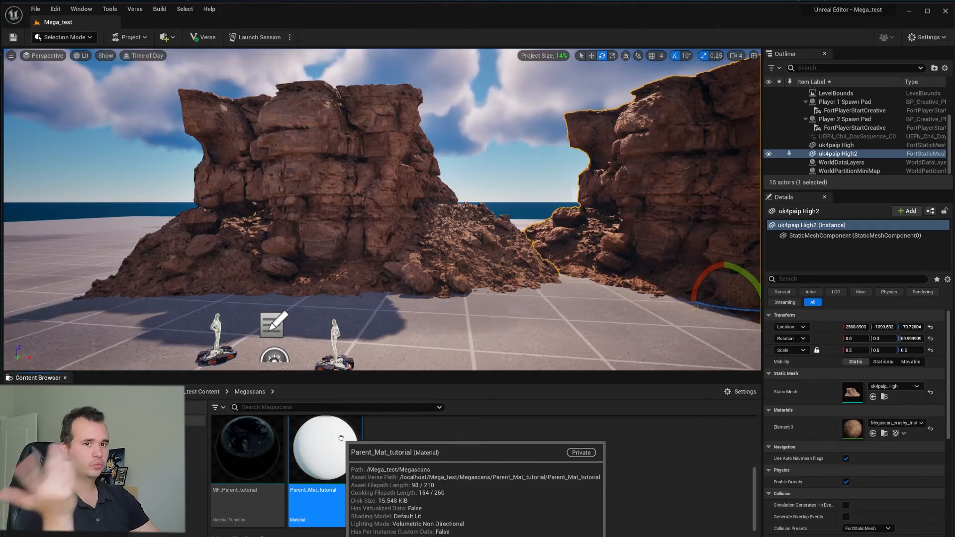
right_click(342, 440)
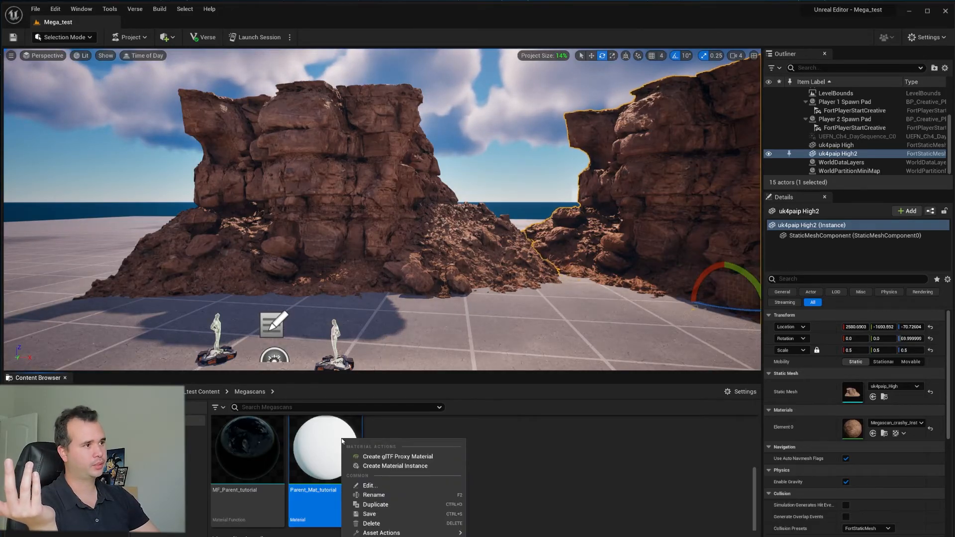
left_click(395, 465)
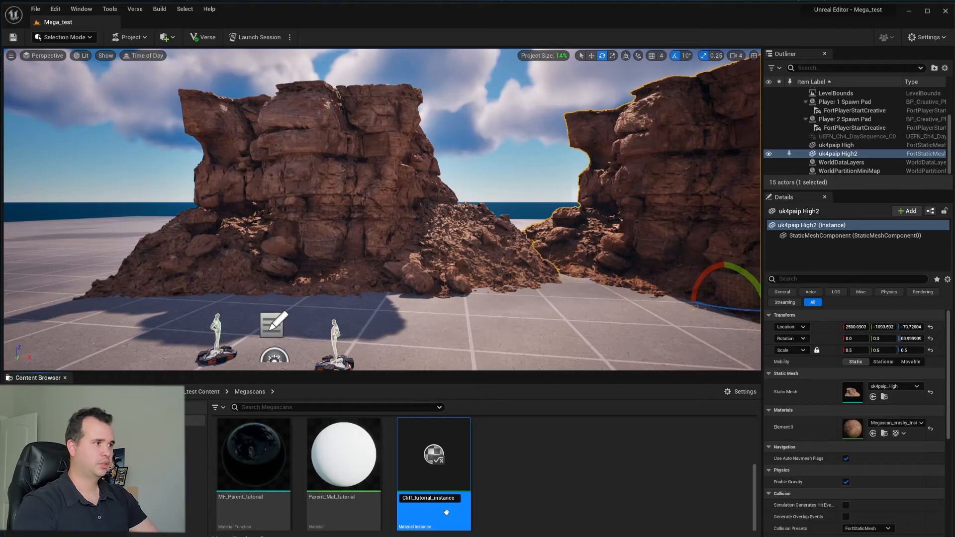
key("Return")
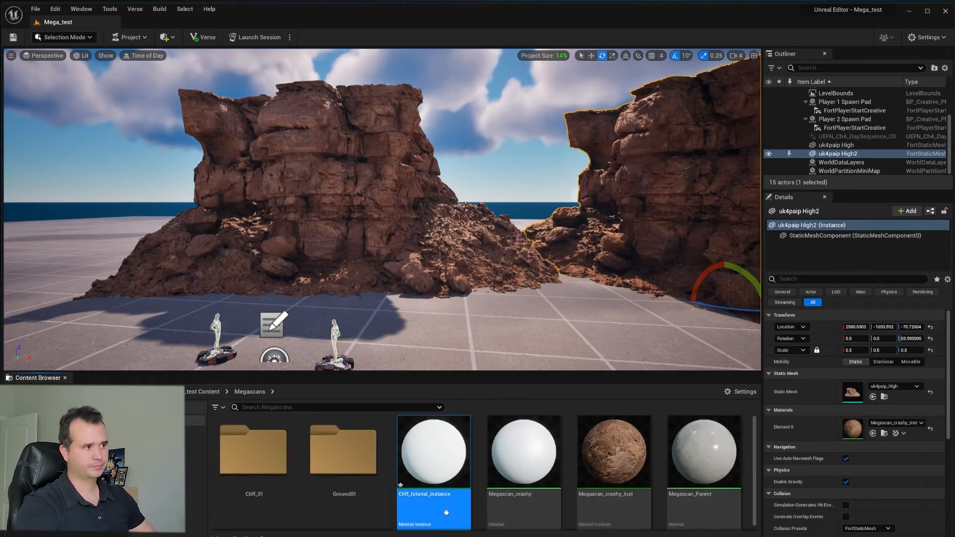
double_click(423, 465)
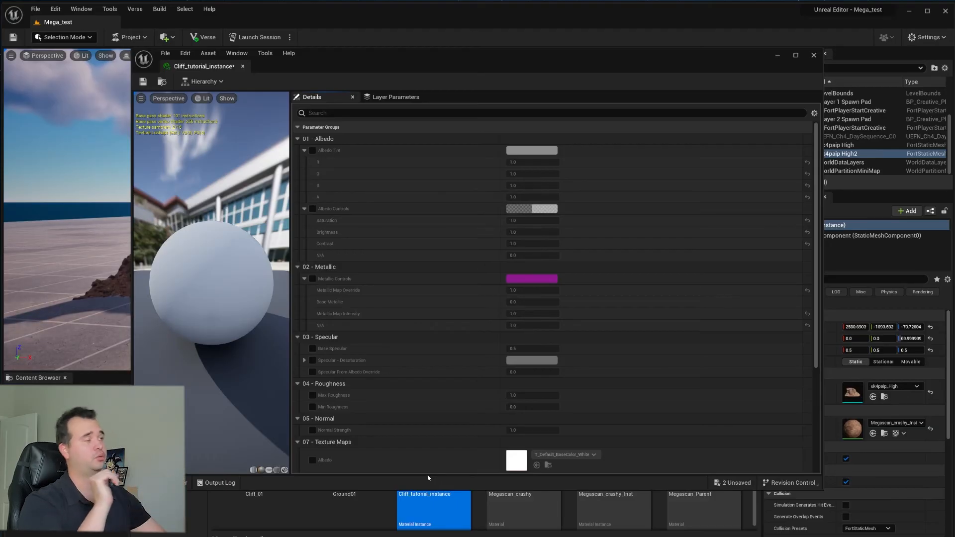
Narrow the Cliff_tutorial_instance editor window and move it aside so the level's cliffs stay visible
scroll(442, 277, "down", 3)
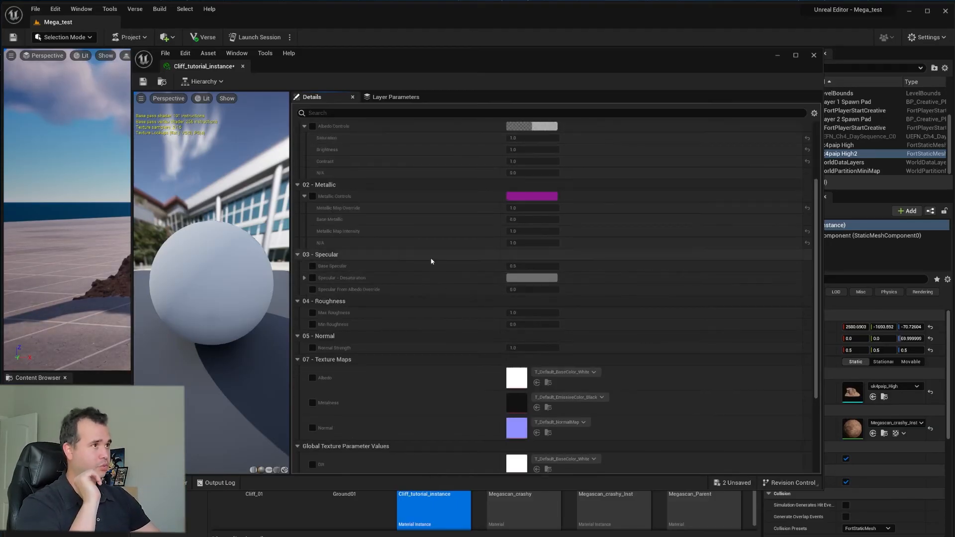
left_click_drag(509, 70, 655, 72)
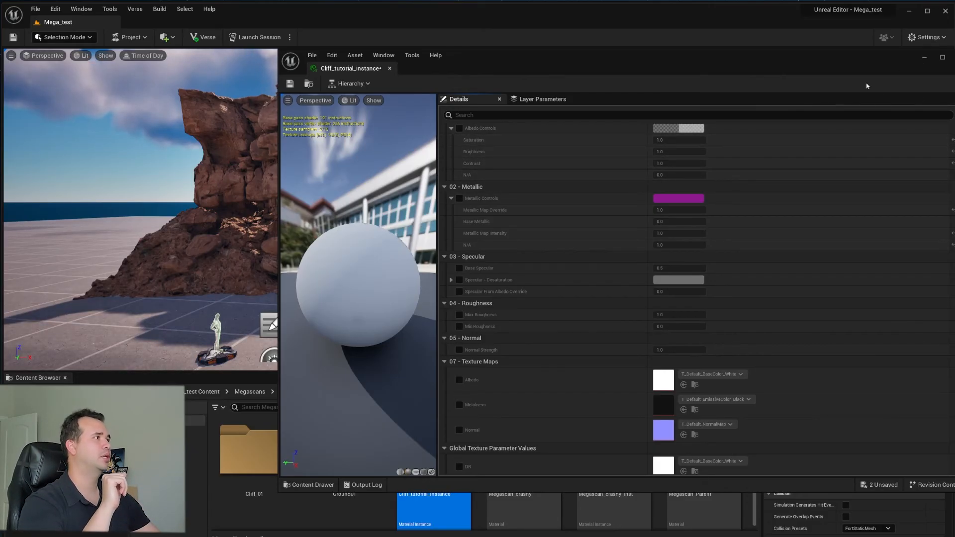
left_click_drag(954, 169, 667, 169)
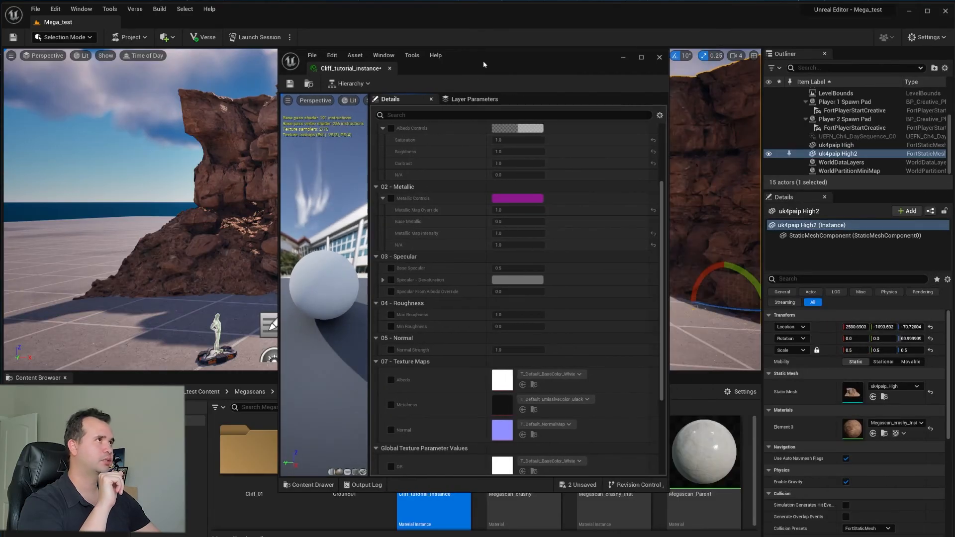
left_click_drag(482, 61, 616, 69)
Delete the uk4paip High2 cliff from the level
left_click(284, 255)
key("f")
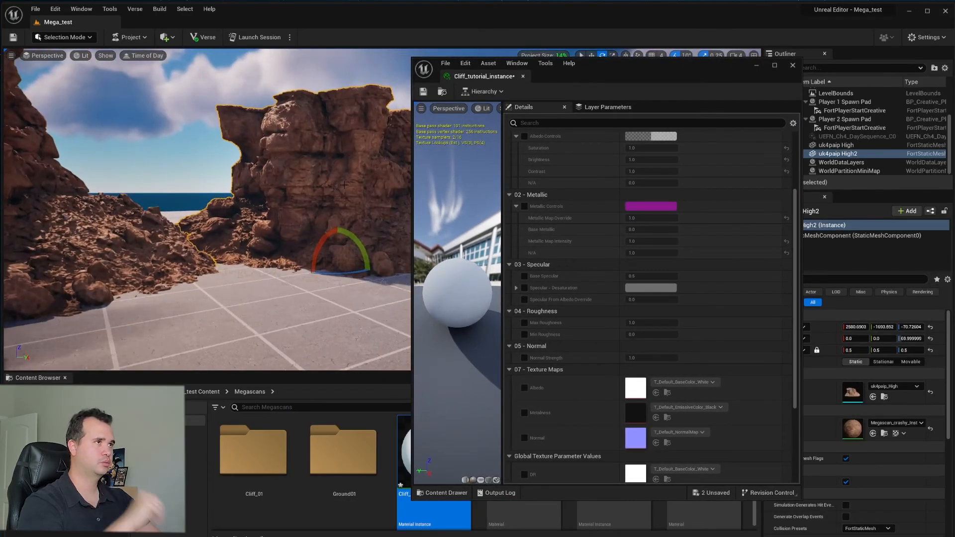
key("Delete")
Duplicate the remaining uk4paip High cliff and move the copy beside the original, to X about 3800
right_click_drag(322, 228, 219, 228)
left_click(238, 279)
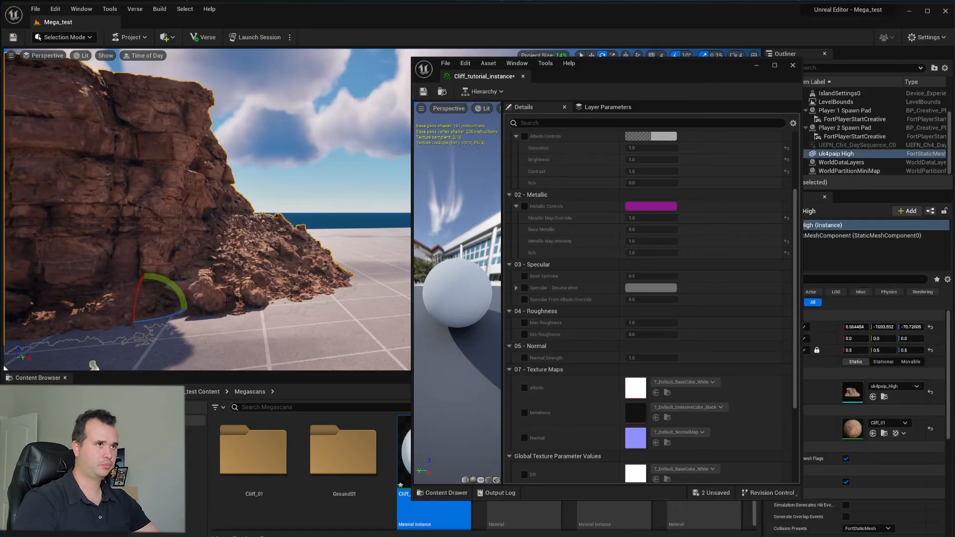
right_click_drag(238, 278, 348, 338)
key("f")
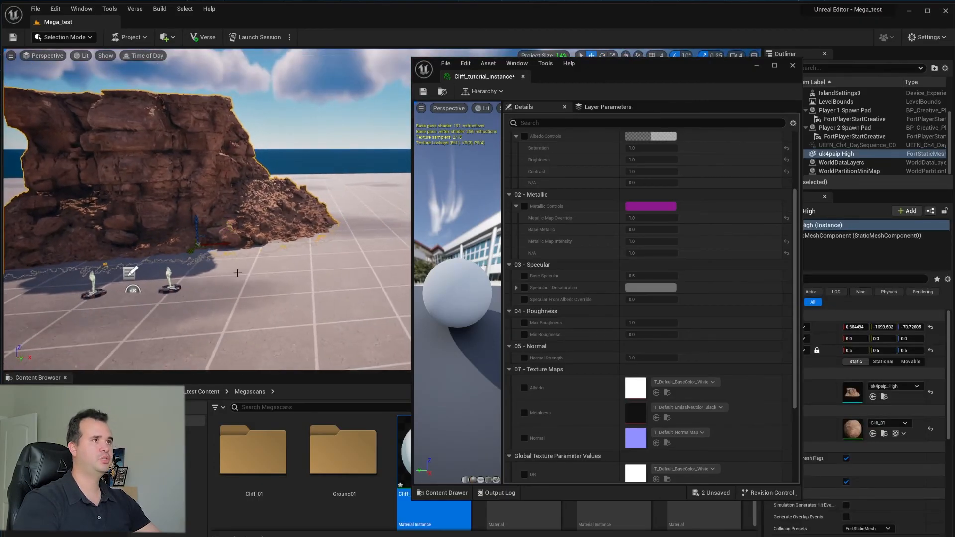
left_click_drag(220, 245, 322, 252, "alt")
key("f")
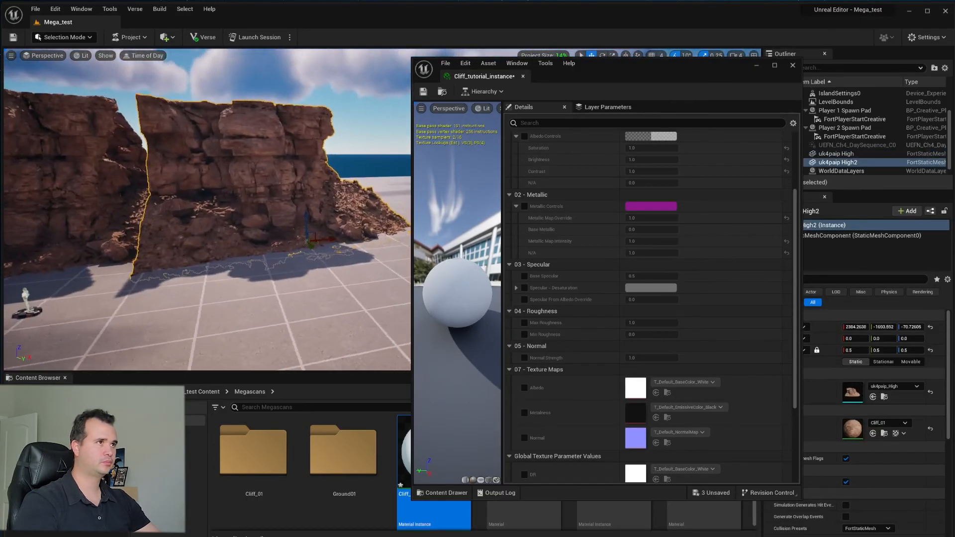
key("e")
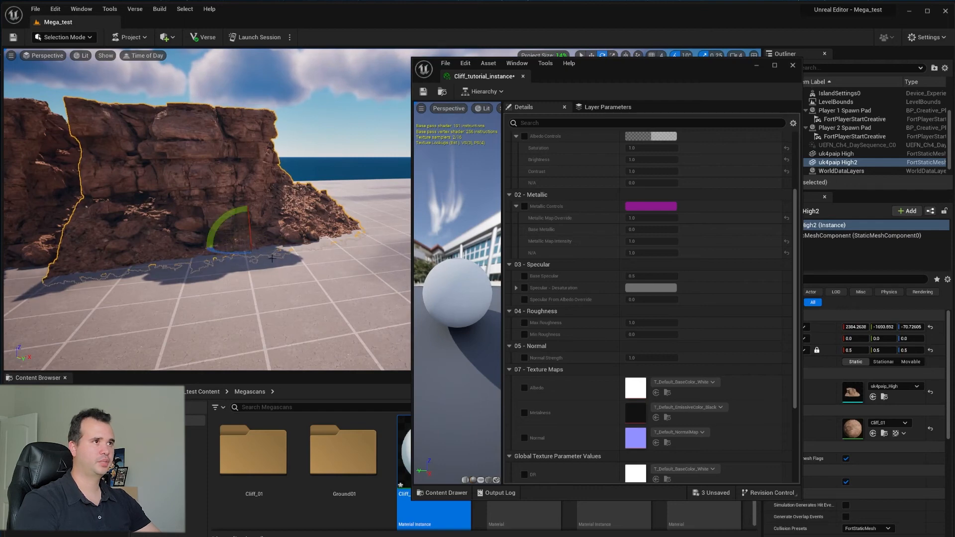
key("w")
left_click_drag(264, 244, 375, 230)
mouse_move(375, 230)
right_mouse_down()
mouse_move(428, 211)
mouse_move(318, 234)
mouse_move(360, 231)
right_mouse_up()
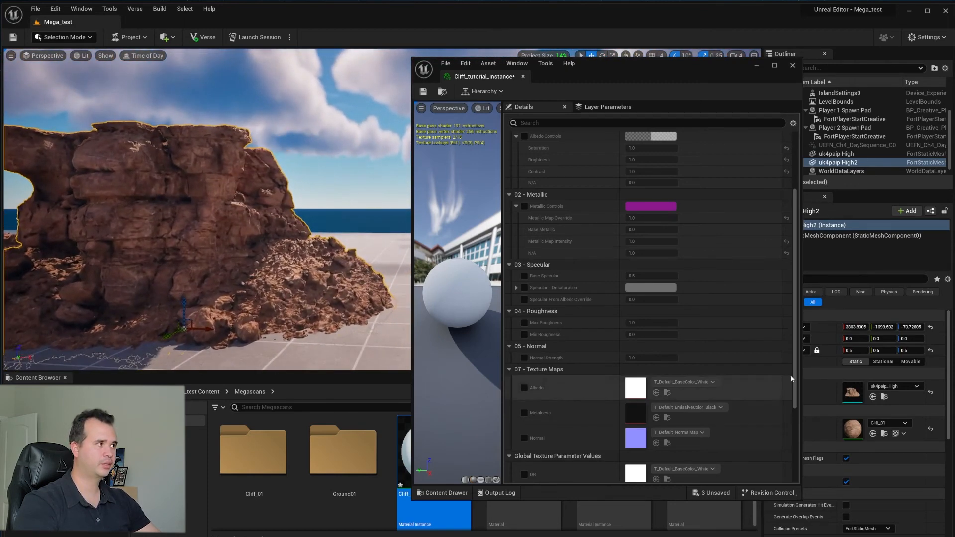
Open the Cliff_01 instance from its folder, locate its normal texture in the Content Browser, and close the instance
double_click(253, 450)
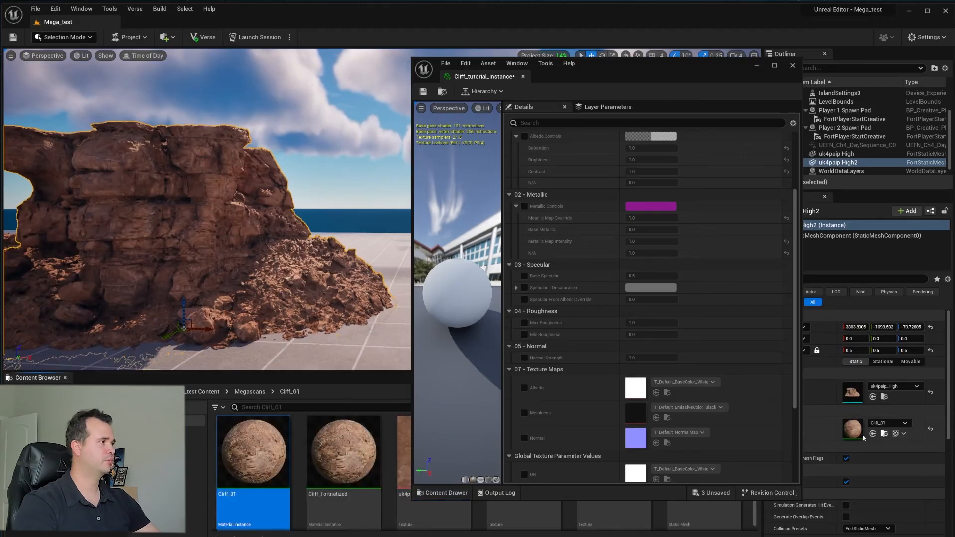
double_click(252, 455)
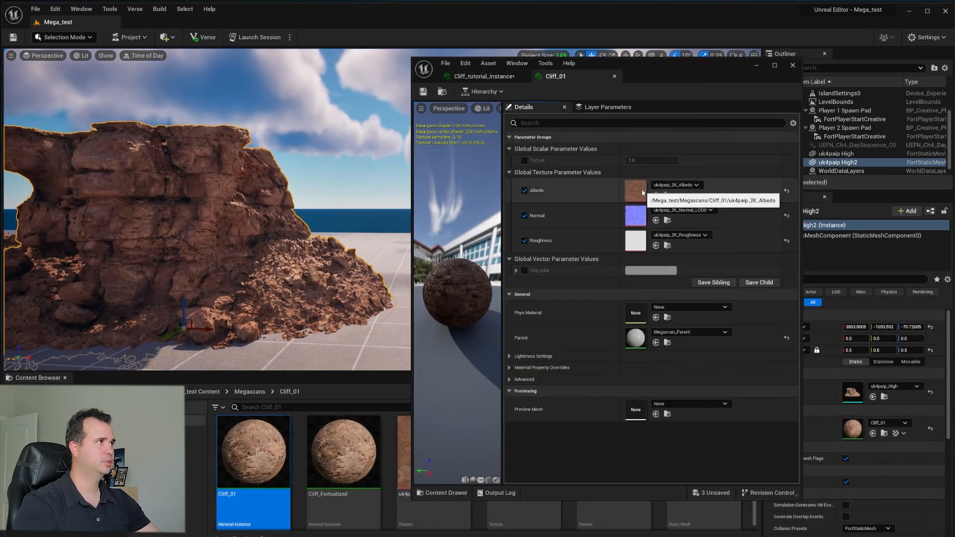
left_click(667, 220)
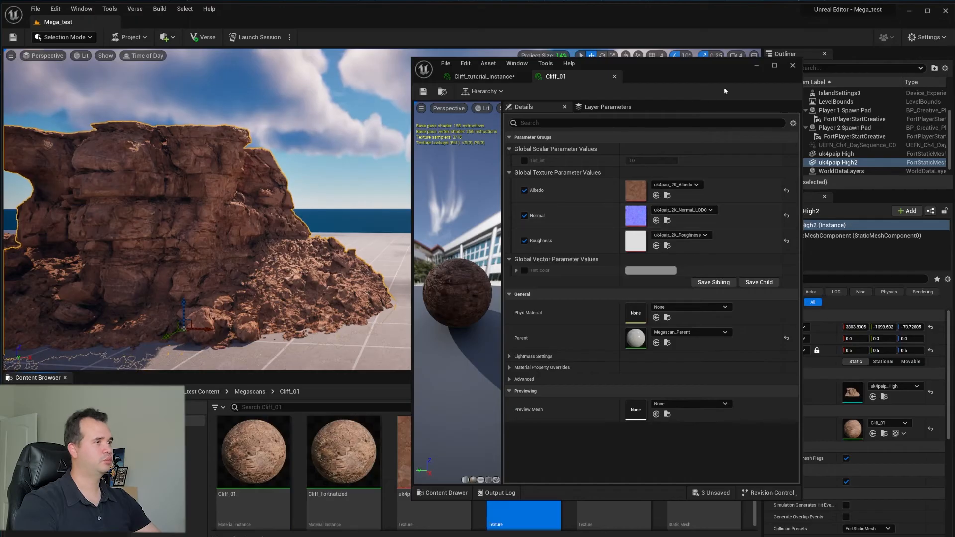
left_click(614, 76)
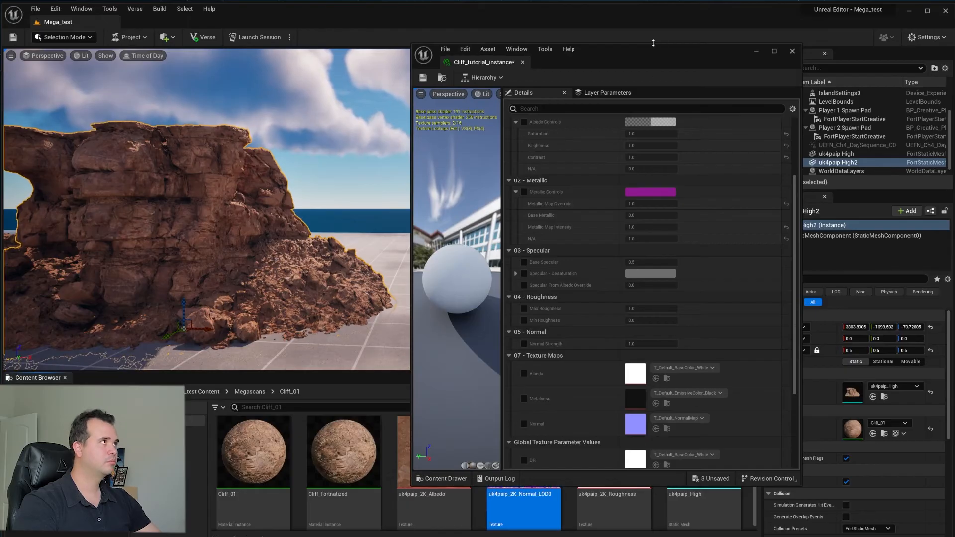
Override the Albedo map of Cliff_tutorial_instance with uk4paip_2K_Albedo and its Normal map with uk4paip_2K_Normal_LOD0
mouse_move(653, 43)
left_mouse_down()
mouse_move(652, 148)
mouse_move(663, 111)
mouse_move(642, 56)
left_mouse_up()
right_click_drag(299, 189, 249, 189)
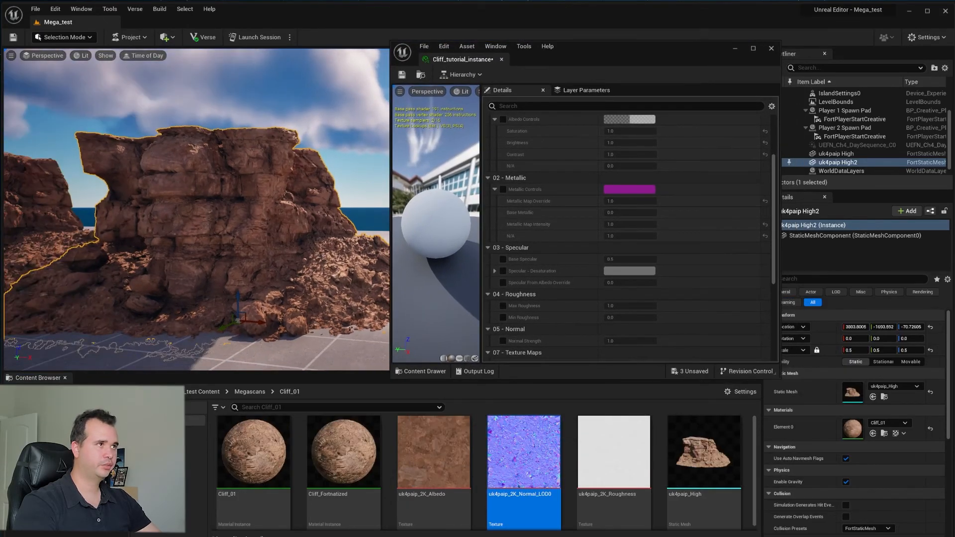
scroll(502, 280, "down", 5)
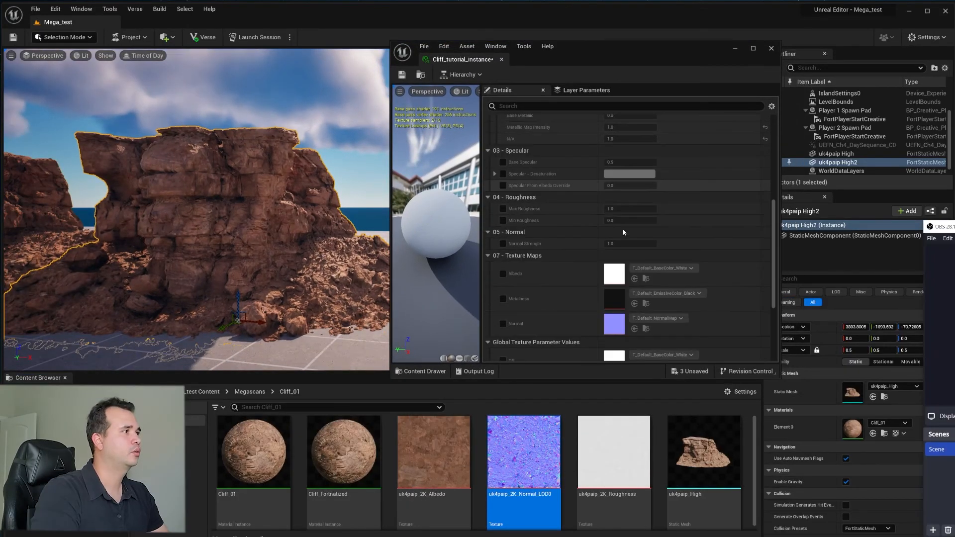
left_click(503, 259)
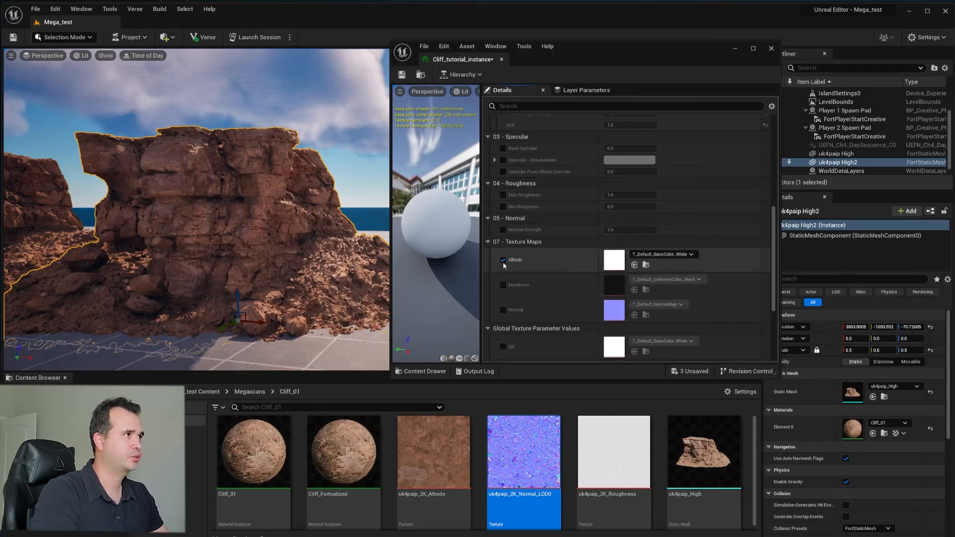
left_click_drag(432, 448, 613, 259)
left_click(502, 309)
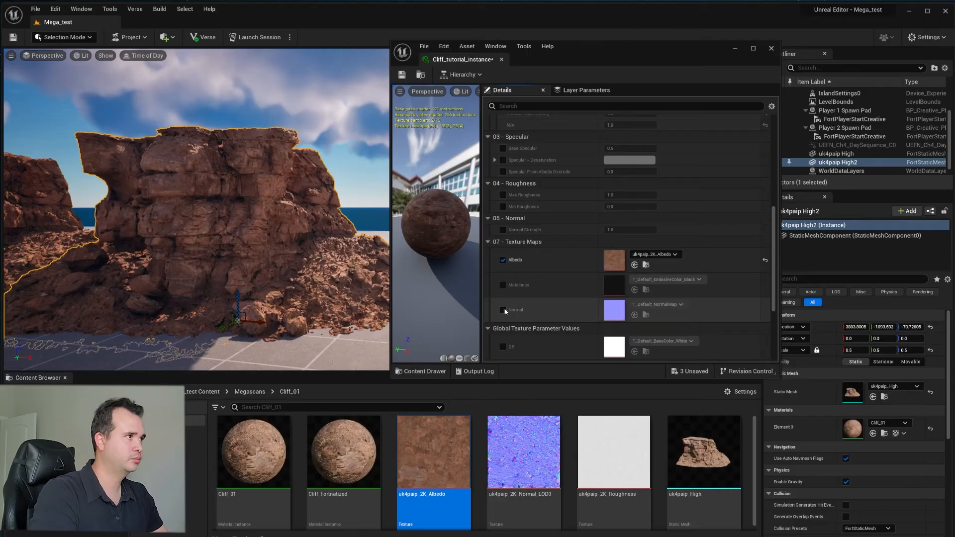
left_click_drag(529, 457, 614, 310)
Override the texture under Global Texture Parameter Values with uk4paip_2K_Roughness and save the instance
scroll(507, 294, "down", 2)
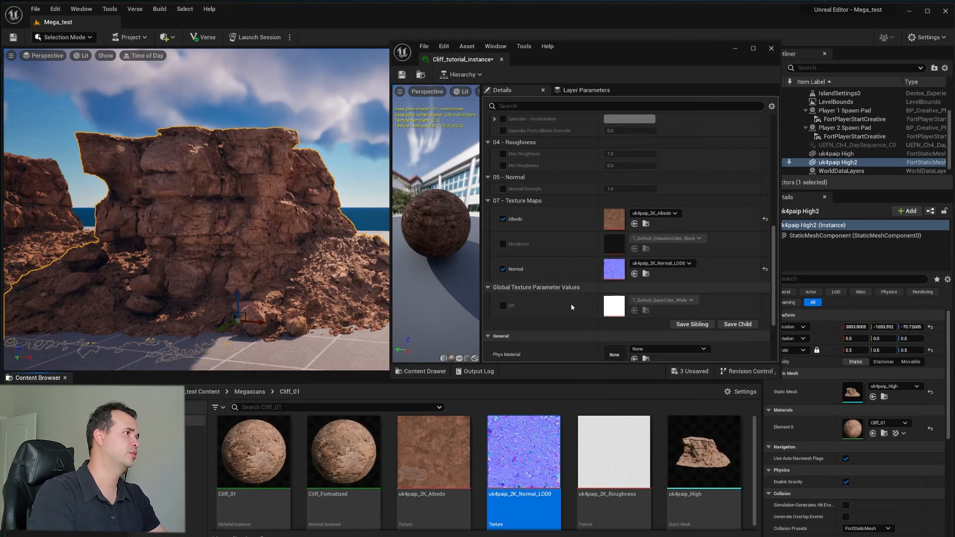
left_click(502, 306)
left_click_drag(613, 450, 612, 305)
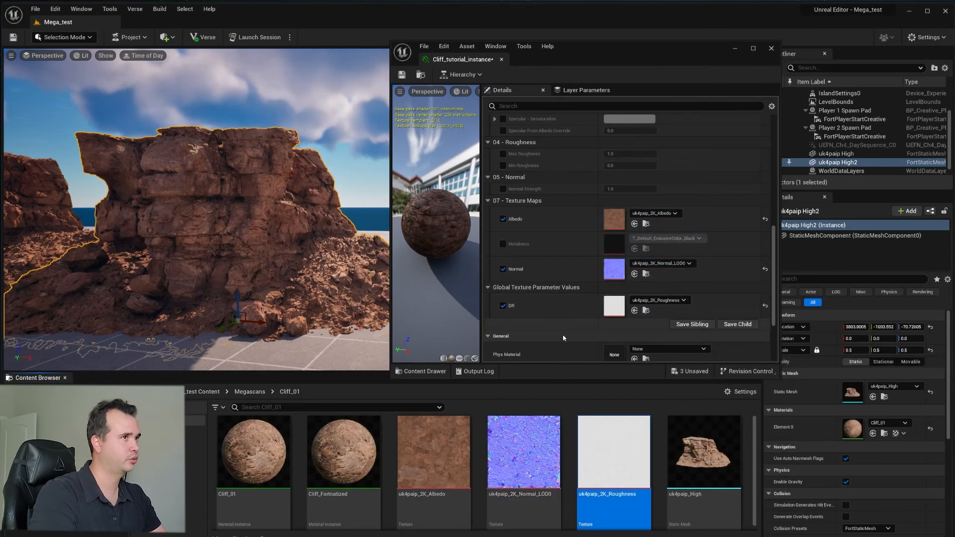
scroll(537, 228, "up", 3)
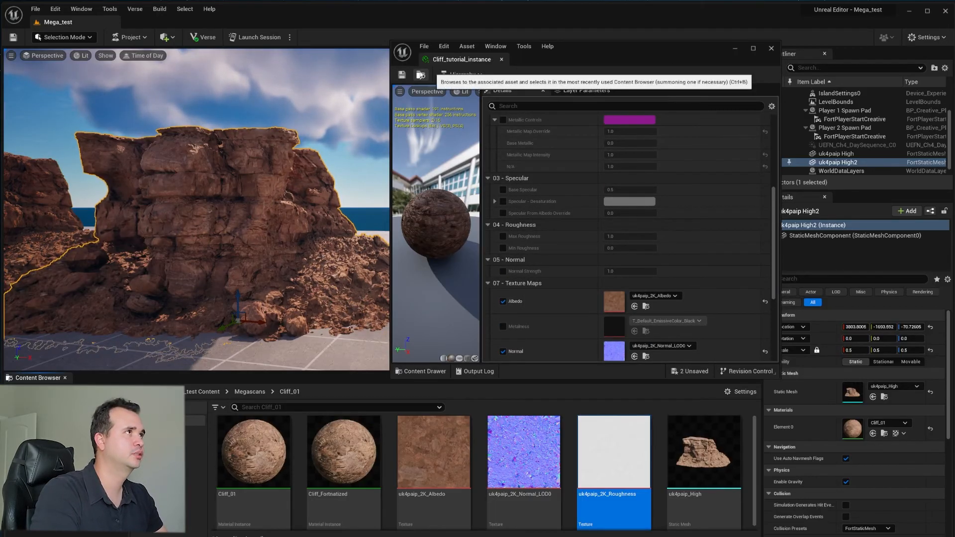
Move the duplicated cliff farther along X and assign Cliff_tutorial_instance to its Element 0 material slot
left_click(420, 75)
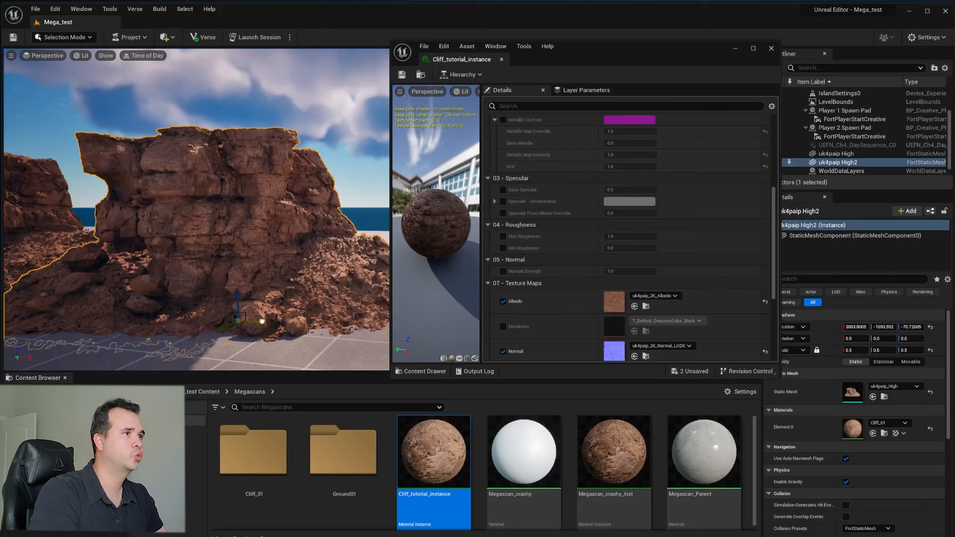
left_click_drag(262, 321, 303, 326)
left_click_drag(470, 496, 852, 426)
right_click_drag(279, 279, 258, 269)
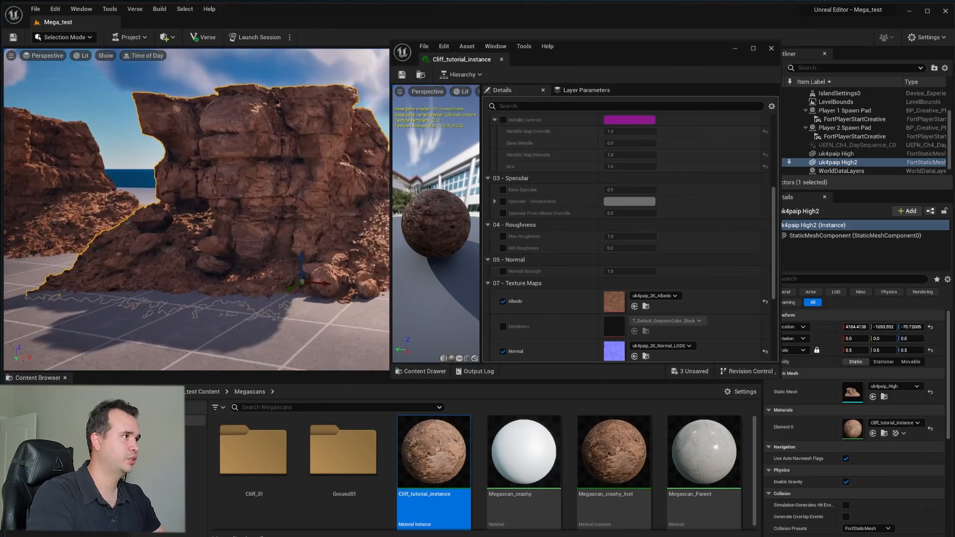
Enable the Albedo Tint and Albedo Controls overrides in Cliff_tutorial_instance
scroll(584, 284, "up", 6)
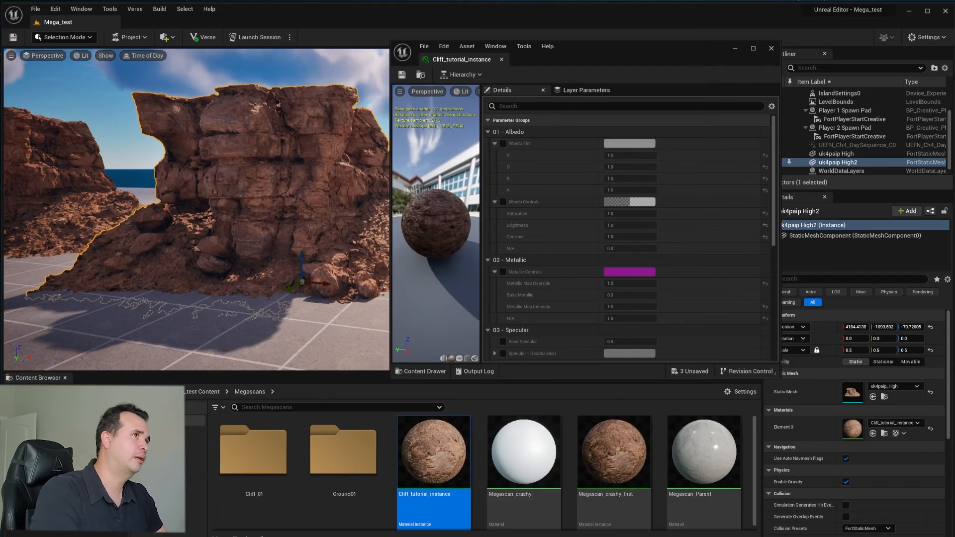
right_click_drag(213, 230, 159, 216)
right_click_drag(281, 219, 356, 221)
right_click_drag(103, 228, 60, 229)
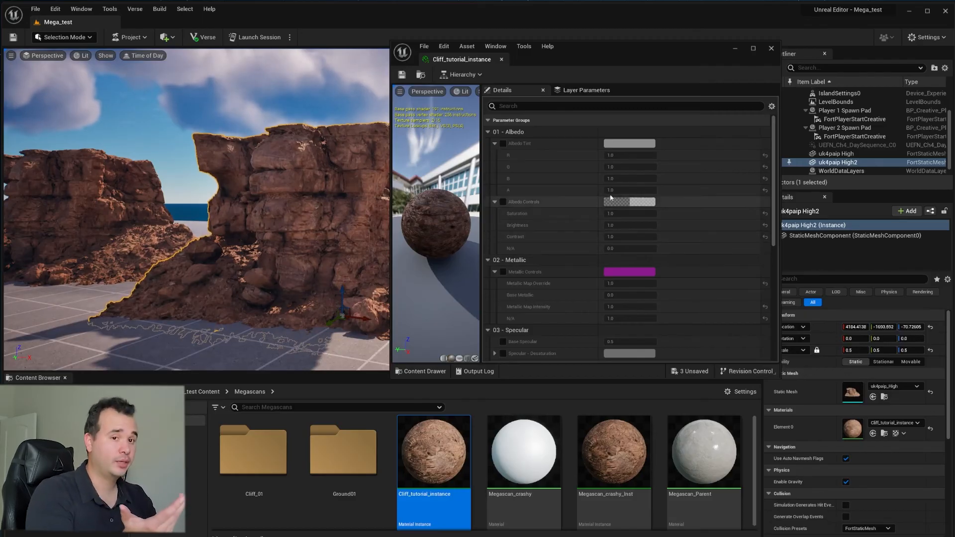
left_click(503, 143)
left_click(502, 201)
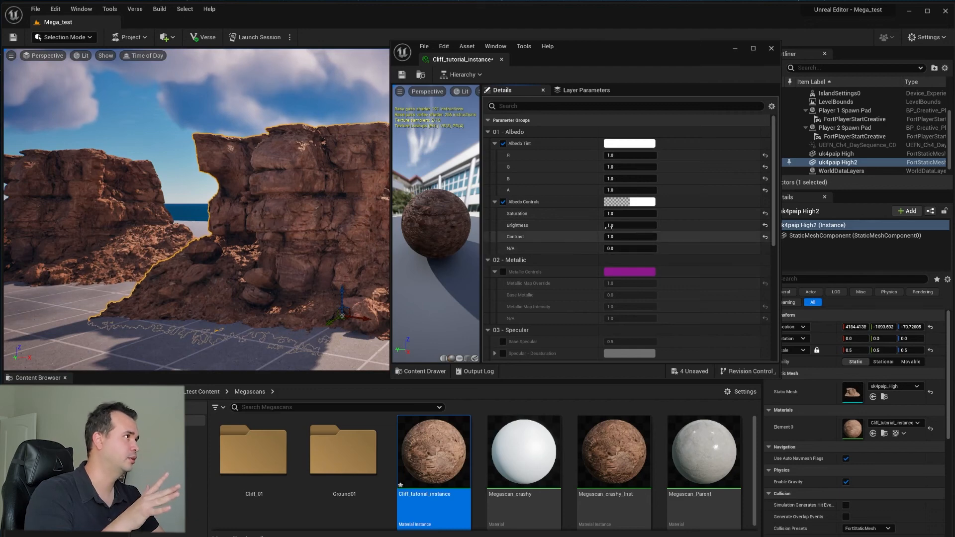
Try violet and bright green Albedo Tint colours on the cliff and reset the tint to white
left_click(629, 143)
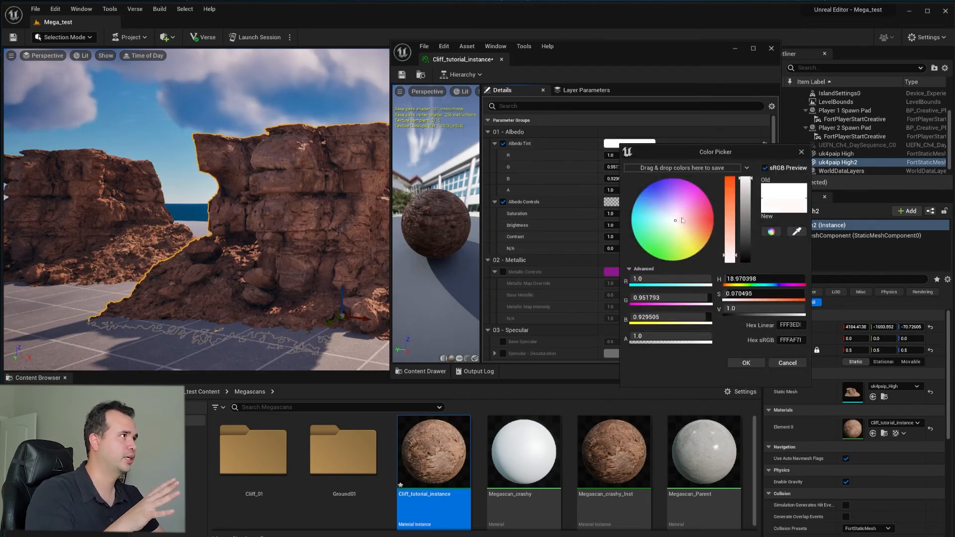
left_click(651, 190)
left_click_drag(651, 190, 673, 204)
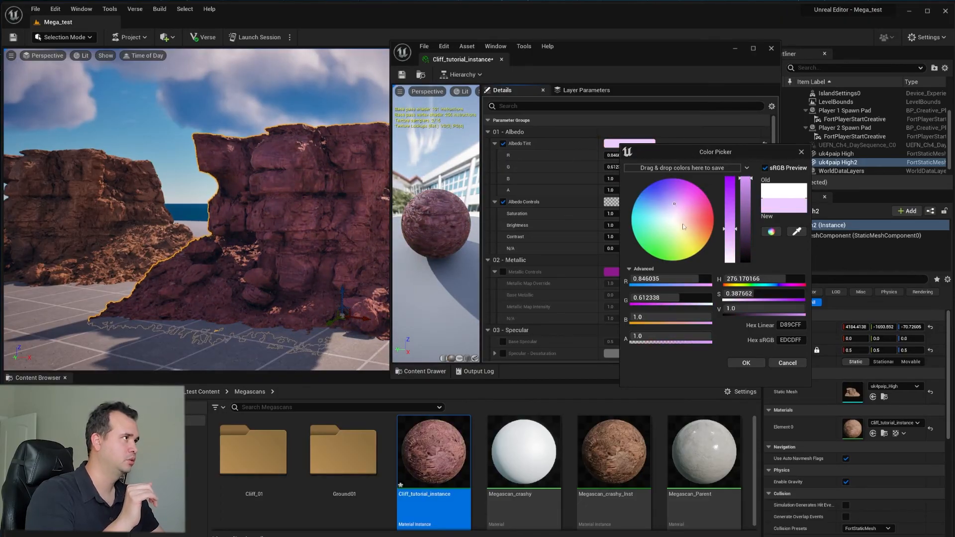
left_click(671, 220)
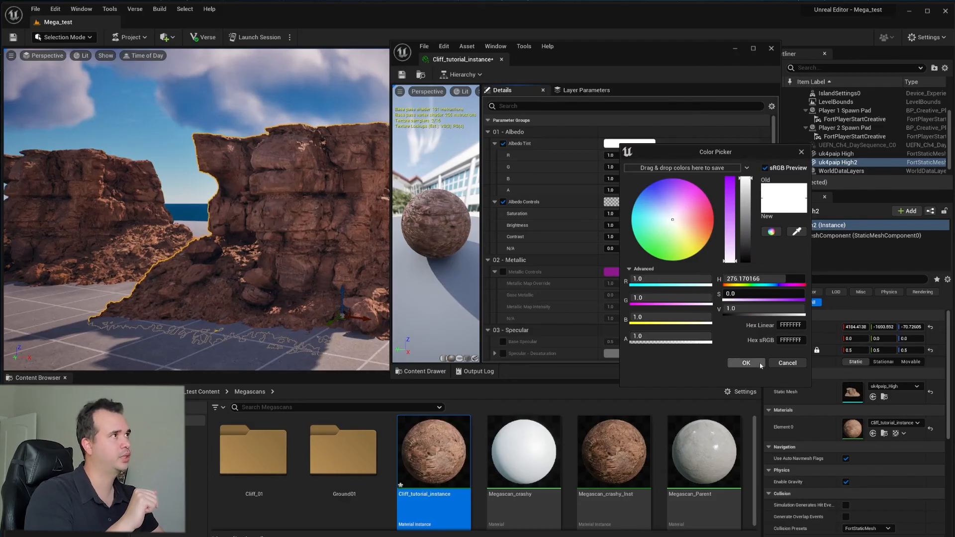
left_click_drag(671, 221, 661, 260)
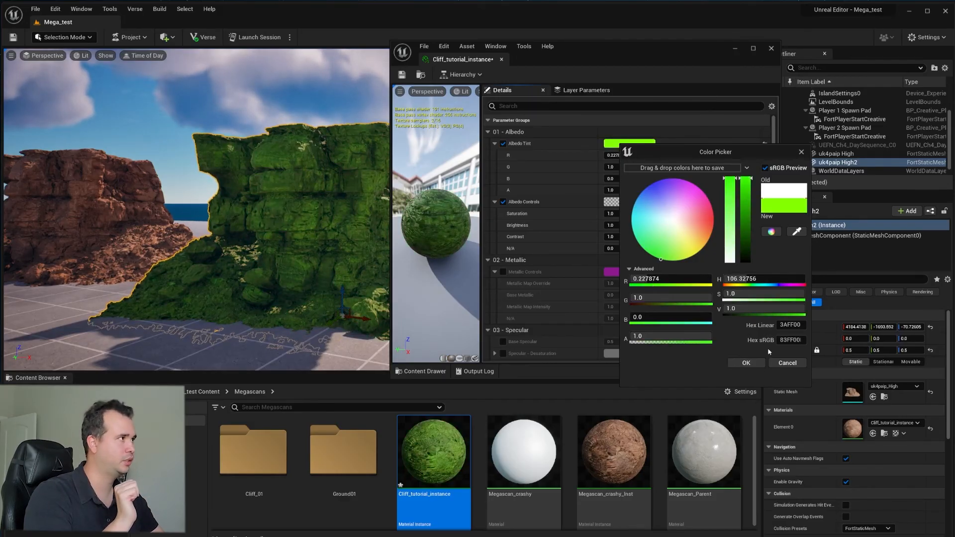
left_click_drag(733, 246, 738, 271)
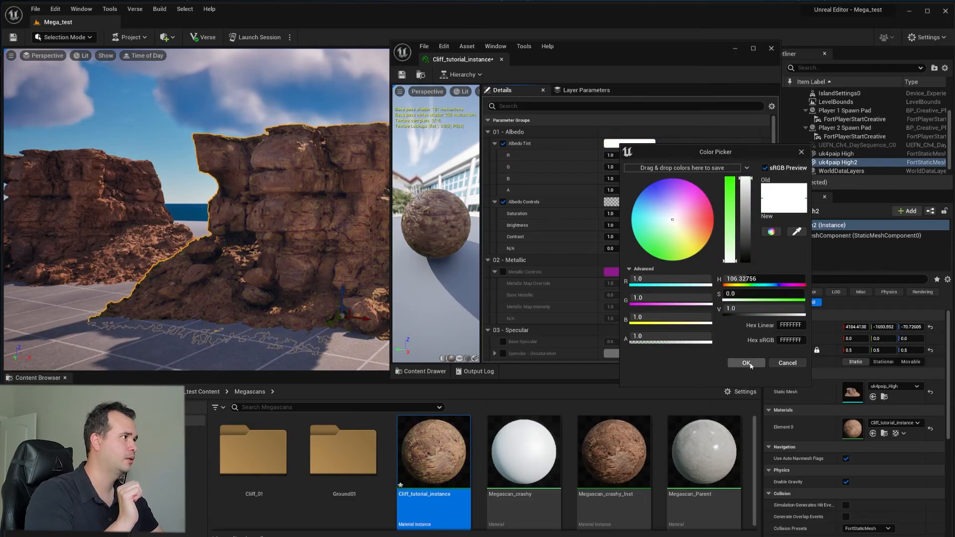
left_click(748, 363)
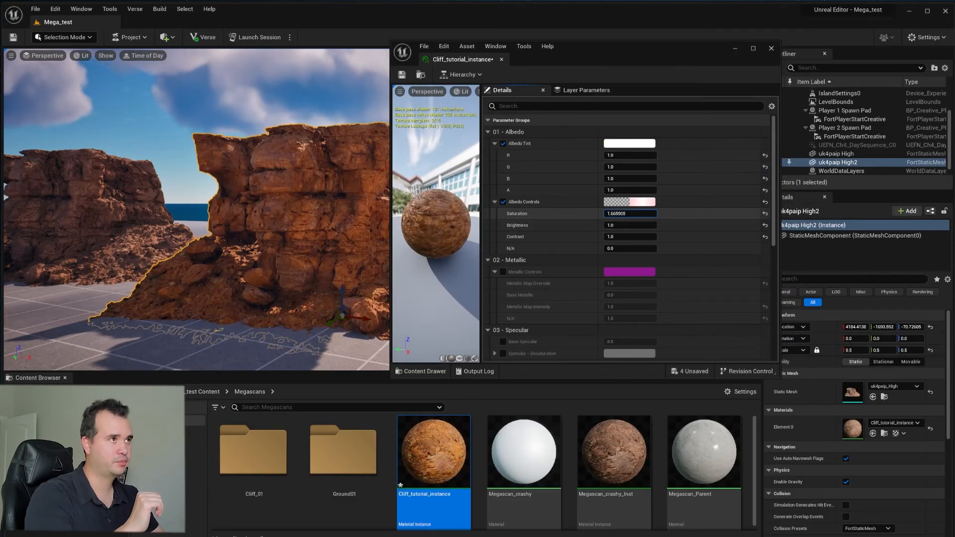
Set the albedo Saturation to about 1.18, Brightness to 1.37 and Contrast to 1.69, and tint the albedo bright green (sRGB 00FF2D)
left_click_drag(630, 213, 639, 236)
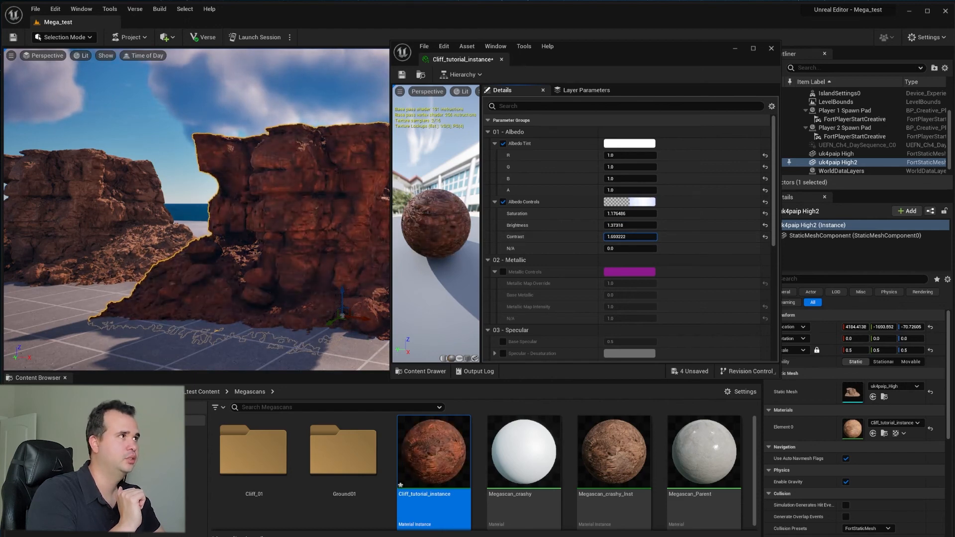
left_click(629, 143)
left_click(706, 205)
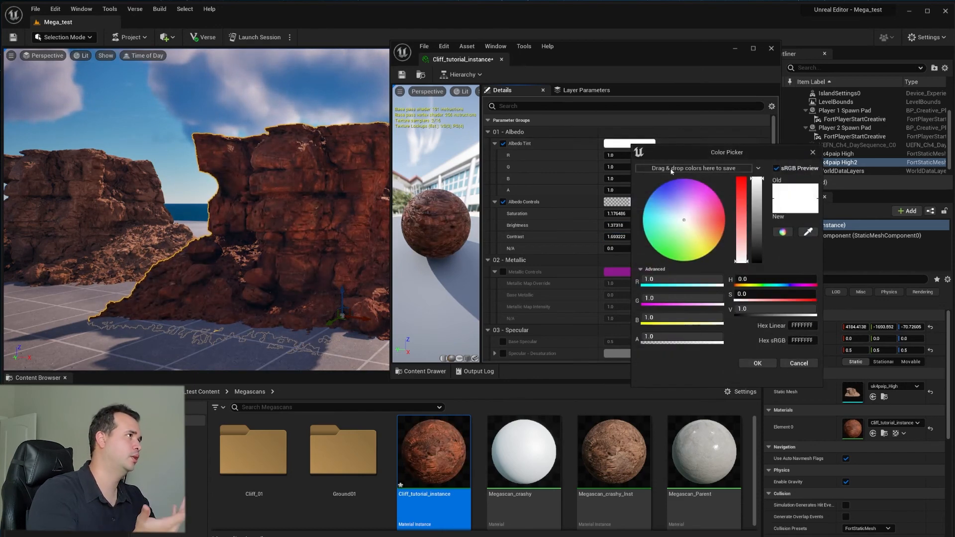
left_click_drag(706, 205, 661, 257)
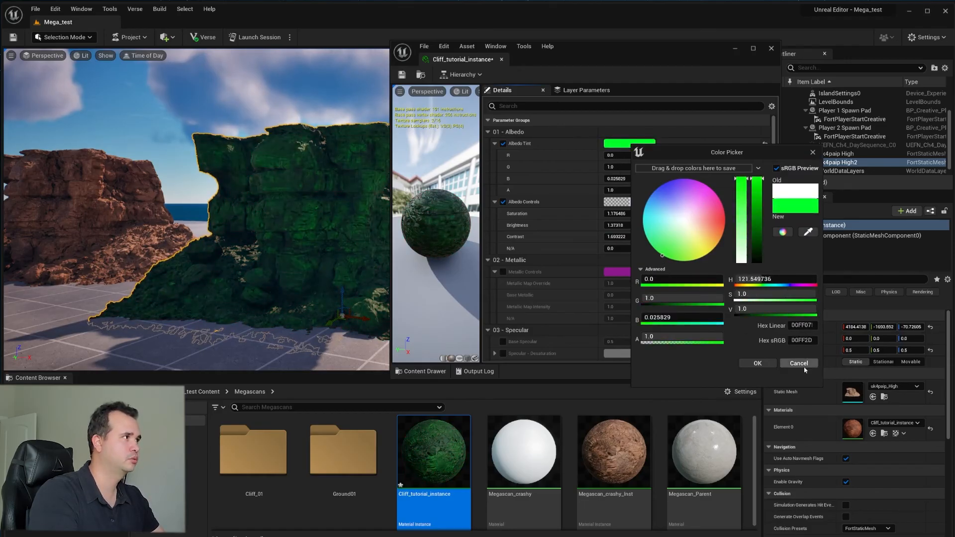
left_click(760, 363)
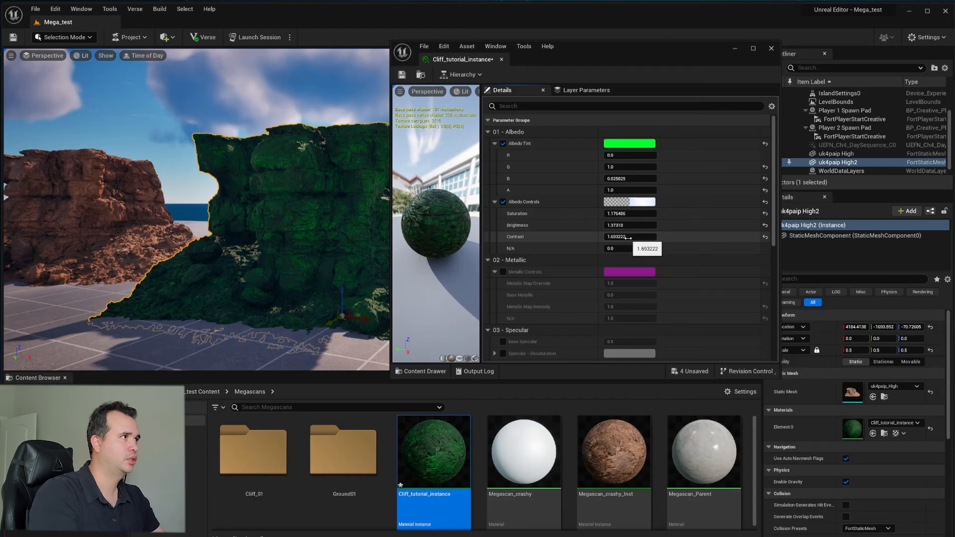
Set the albedo Contrast to about 1.09 and Brightness to about 2.81, and close the Cliff_tutorial_instance editor
left_click_drag(628, 237, 651, 225)
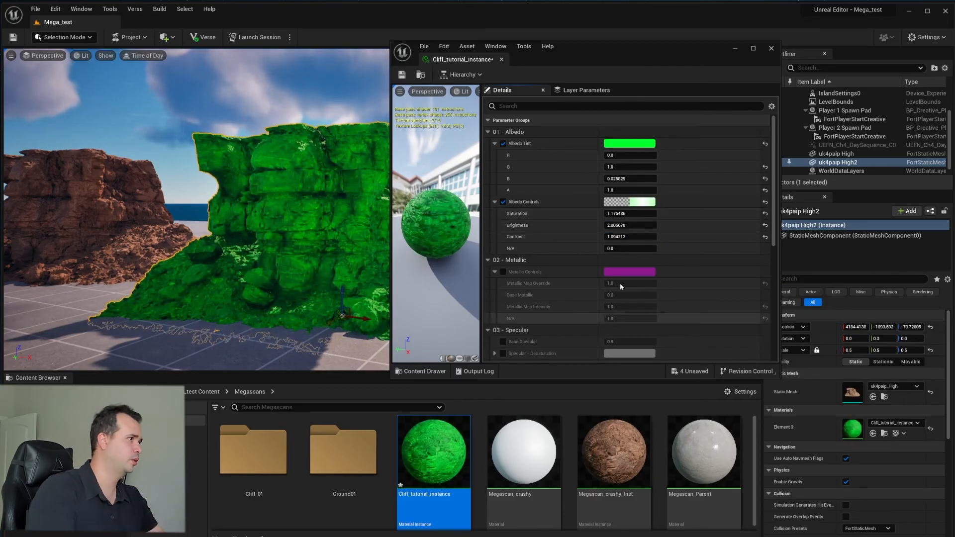
scroll(597, 206, "down", 4)
scroll(596, 206, "down", 2)
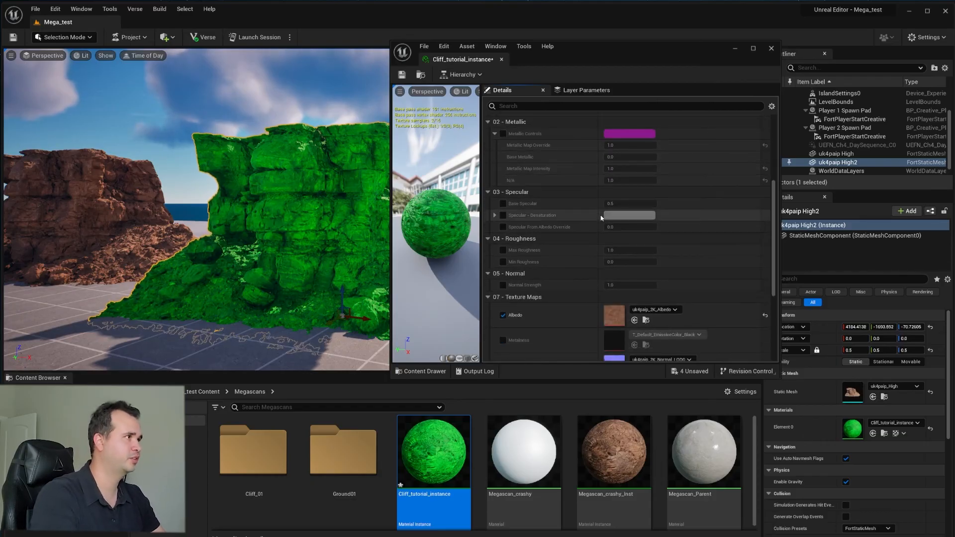
left_click(772, 49)
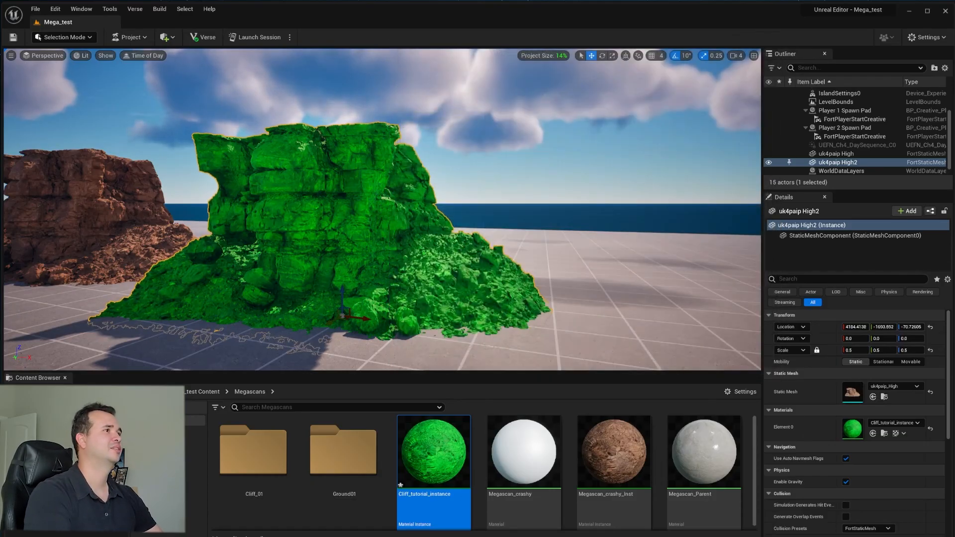
Compare the brown and green cliffs in the editor viewport and in the running game session, running the character over to the green cliff
right_click_drag(572, 189, 522, 184)
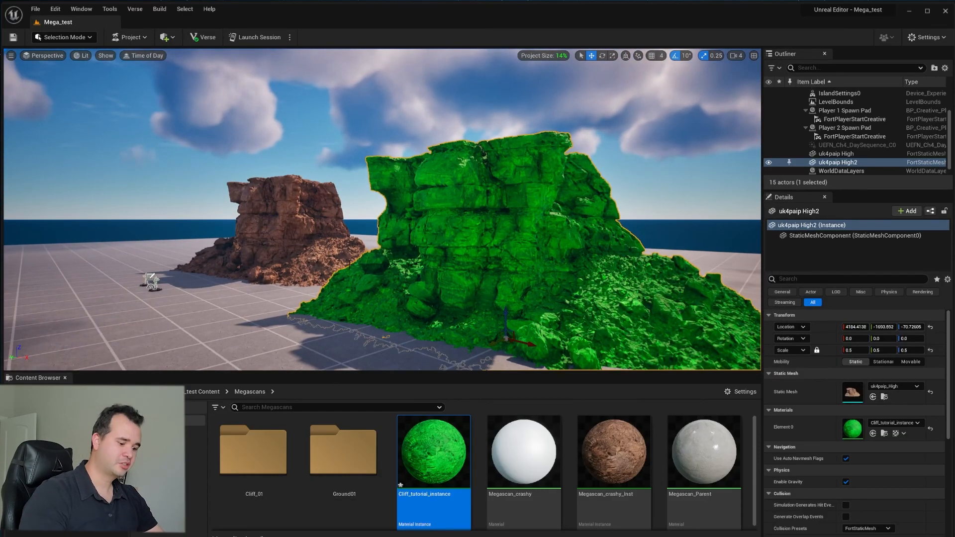
key("a")
right_click_drag(359, 284, 406, 294)
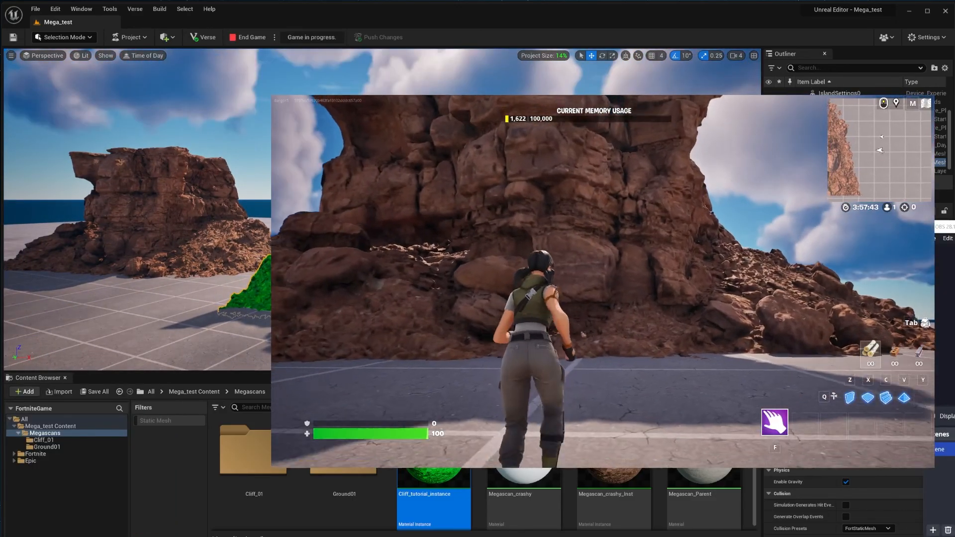
key("w")
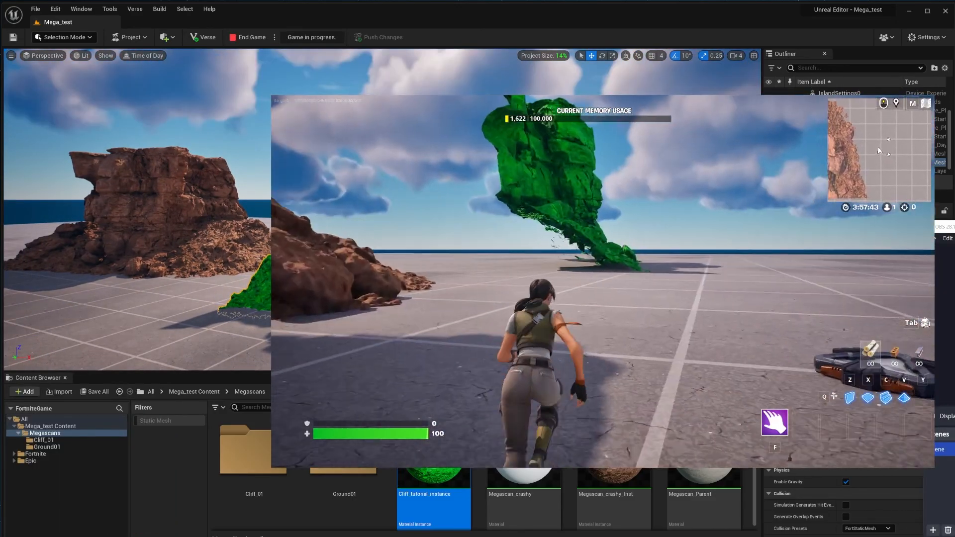
key("w")
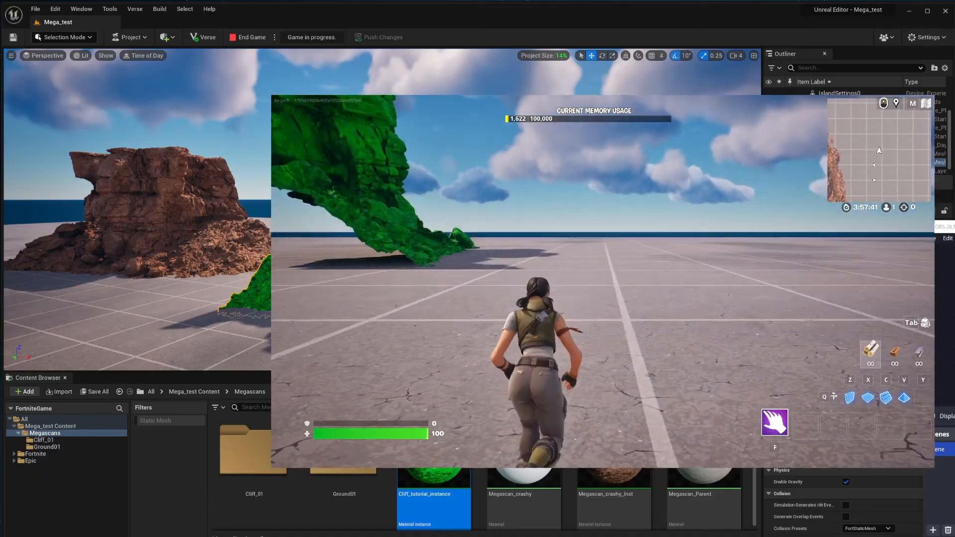
key("w")
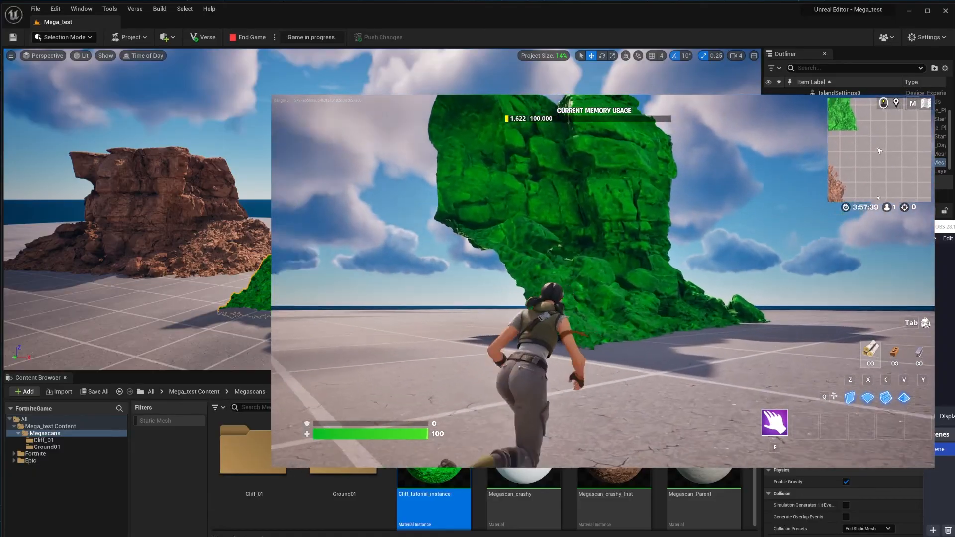
key("w")
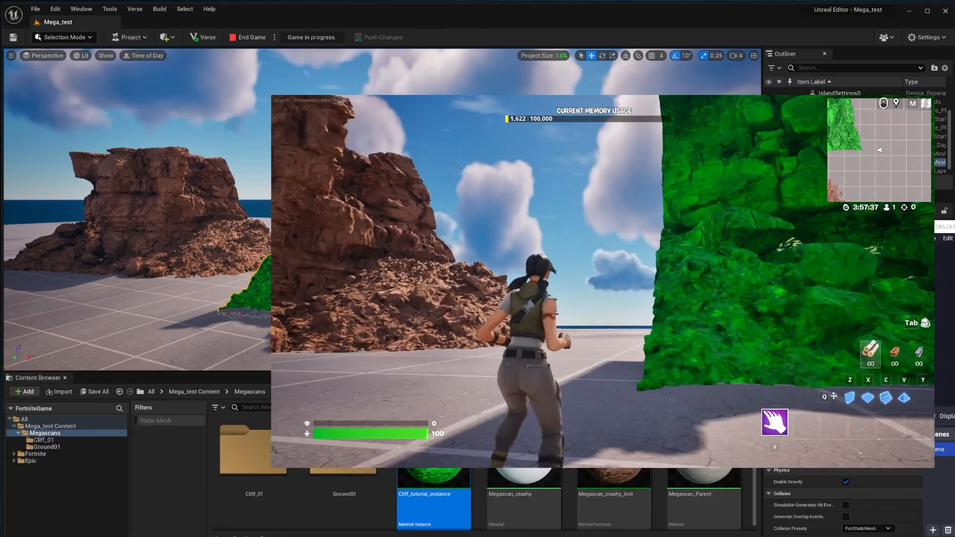
key("w")
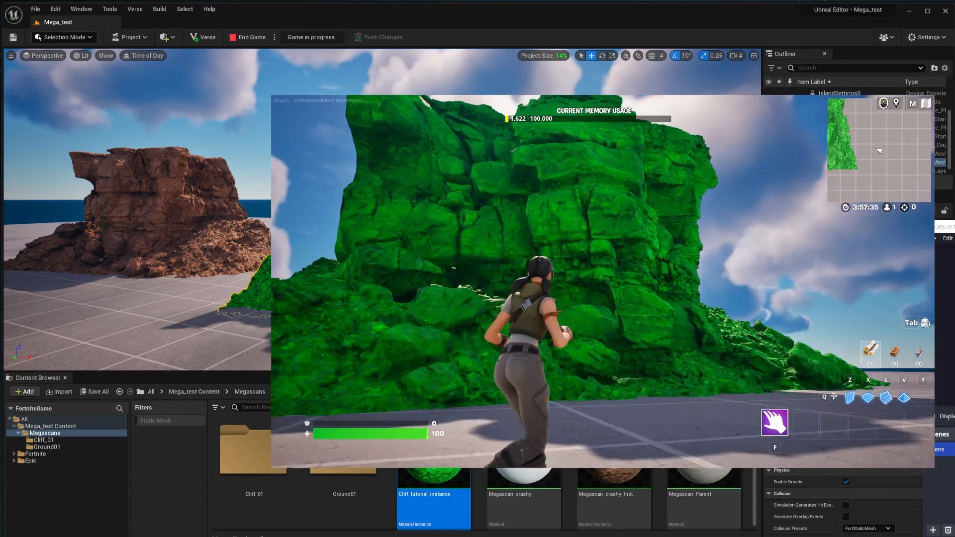
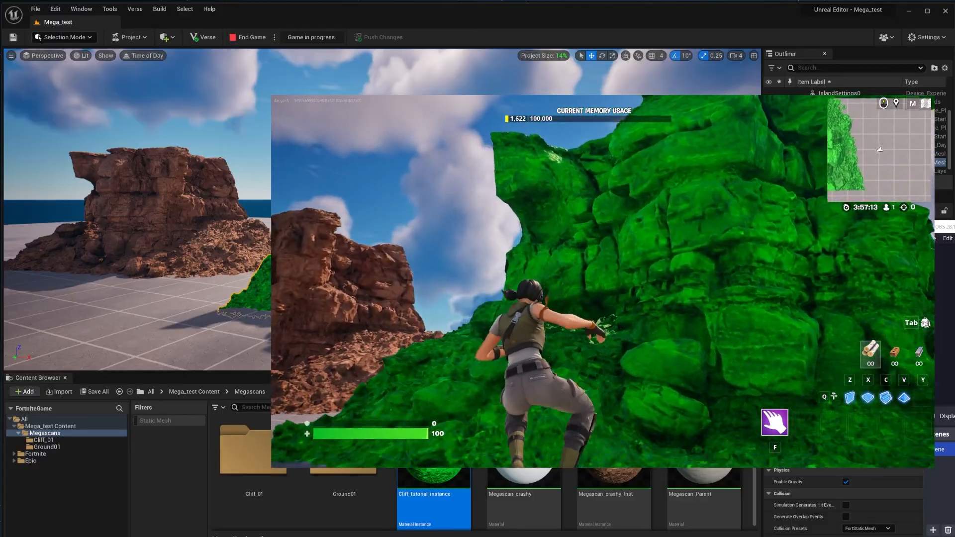
key("w")
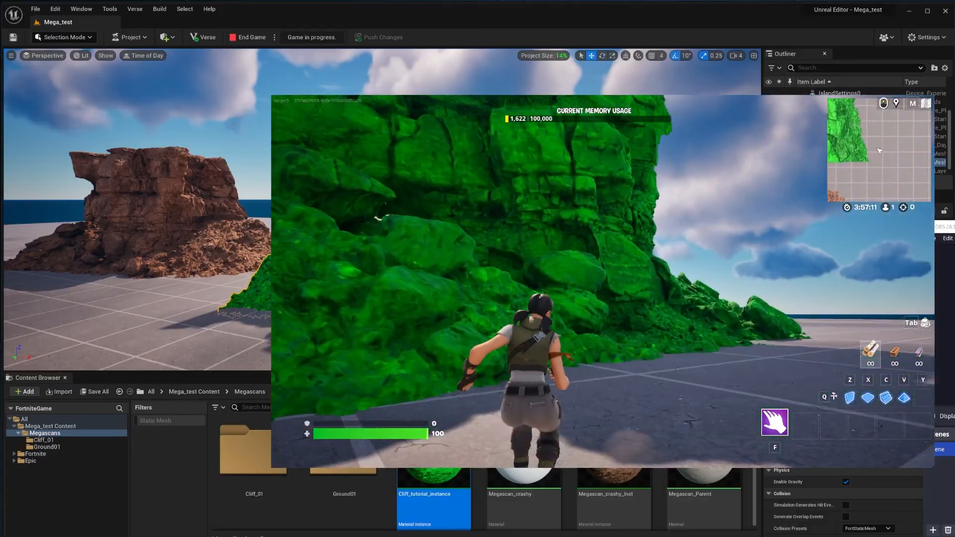
key("w")
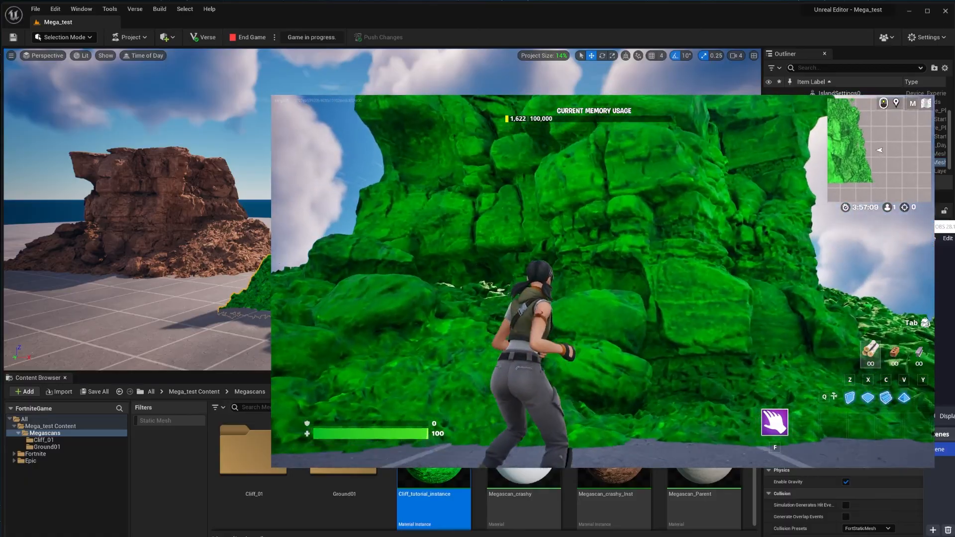
Walk the character along the foot of the green cliff to examine its tinted material from several angles in game
key("d")
key("d")
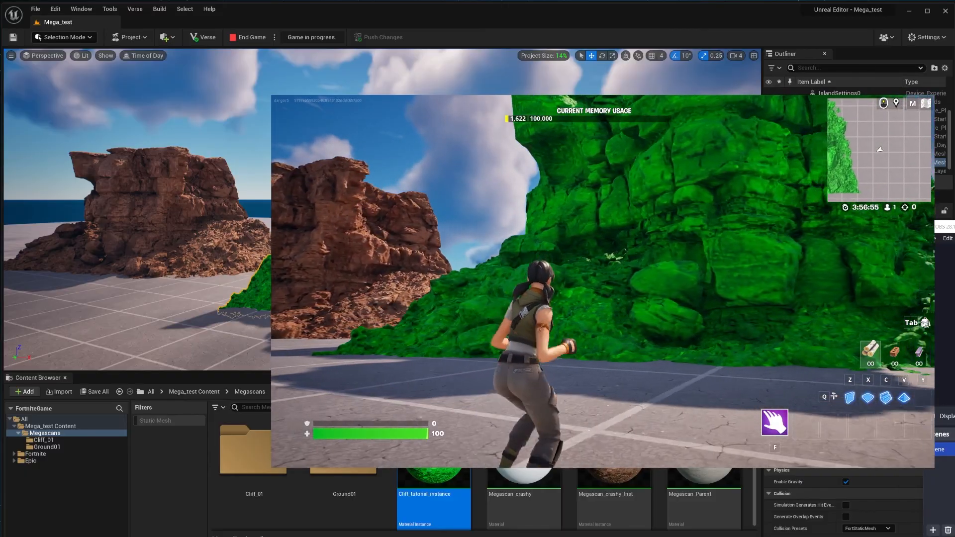
key("d")
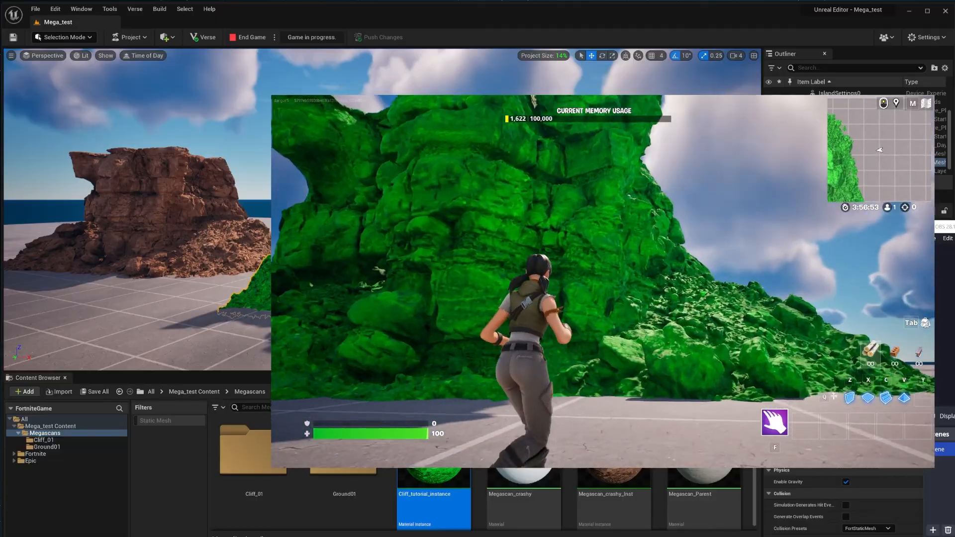
key("d")
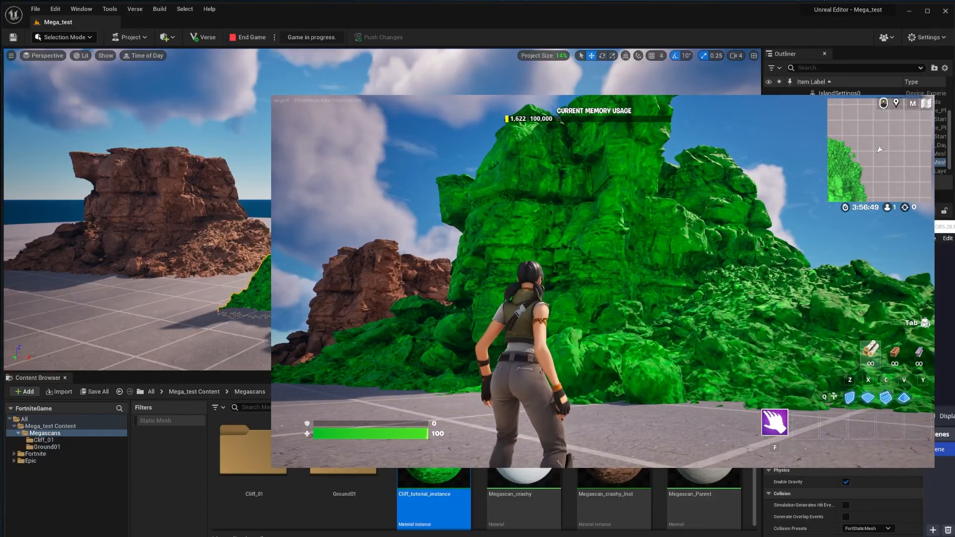
key("w")
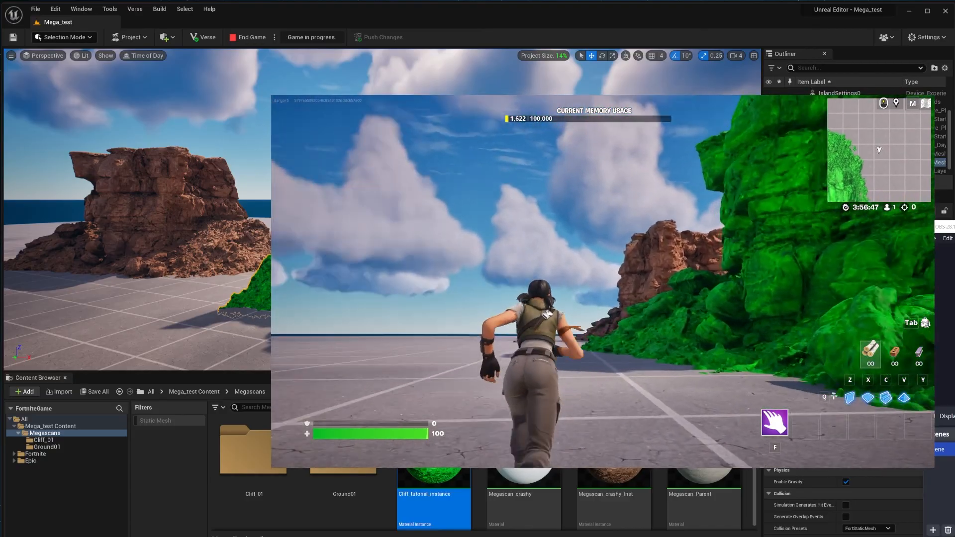
key("w")
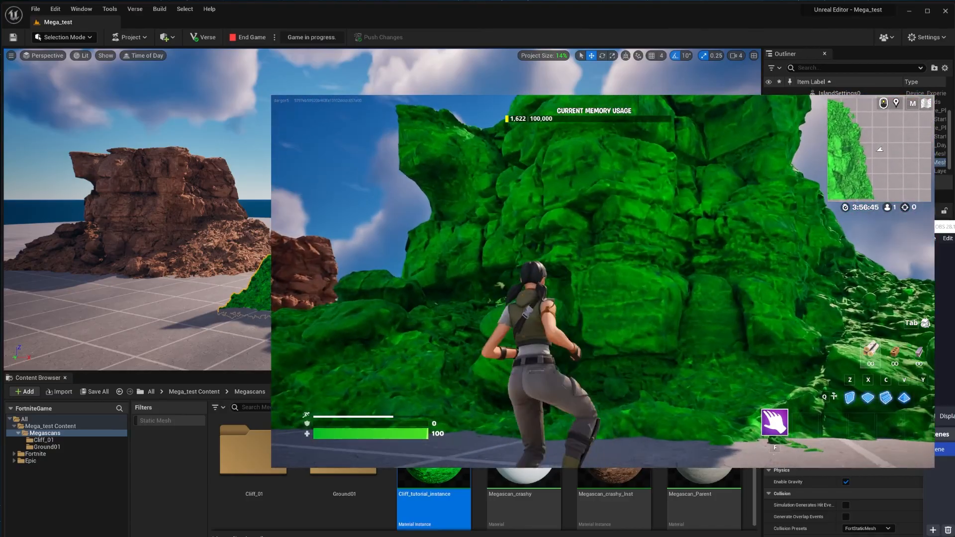
key("s")
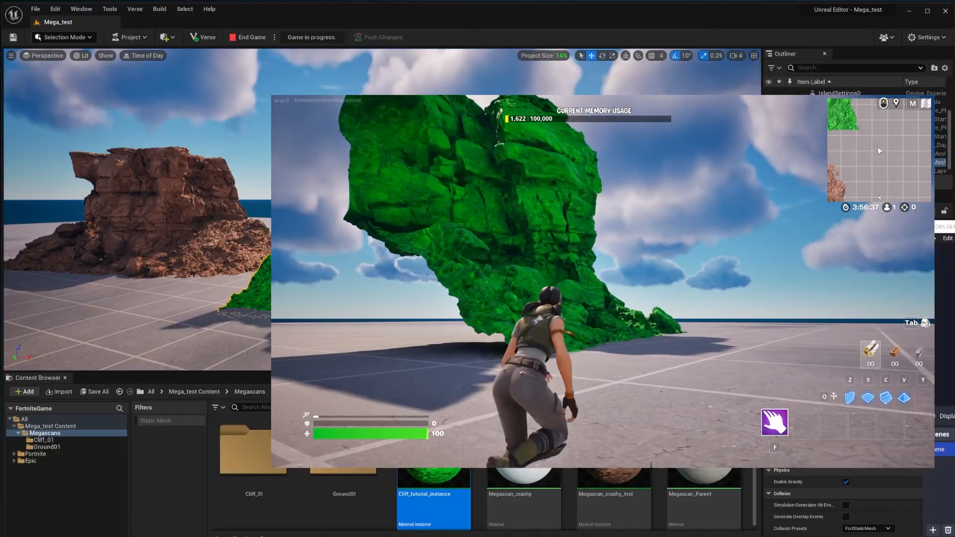
Run the character back to the brown cliff and examine its rock texture beside the spawn pad
key("w")
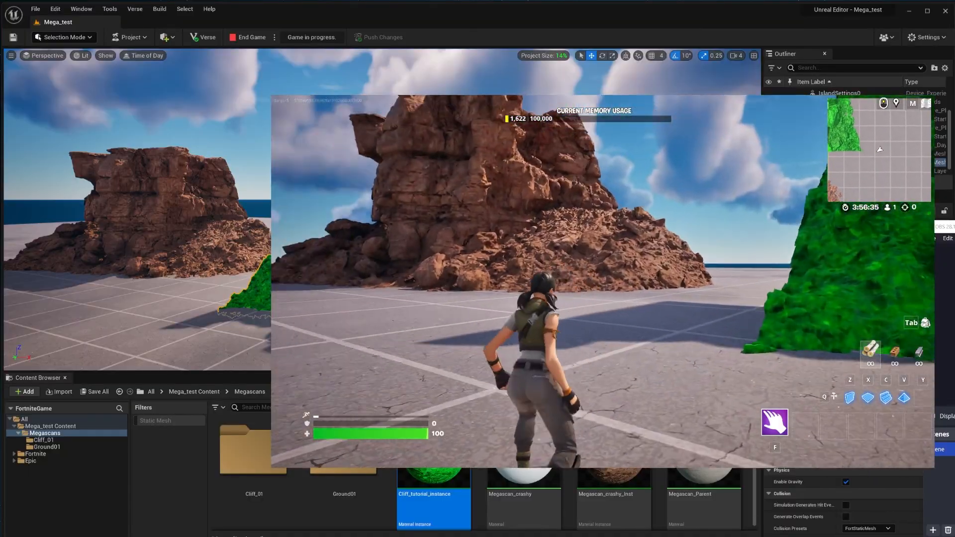
key("w")
key("shift")
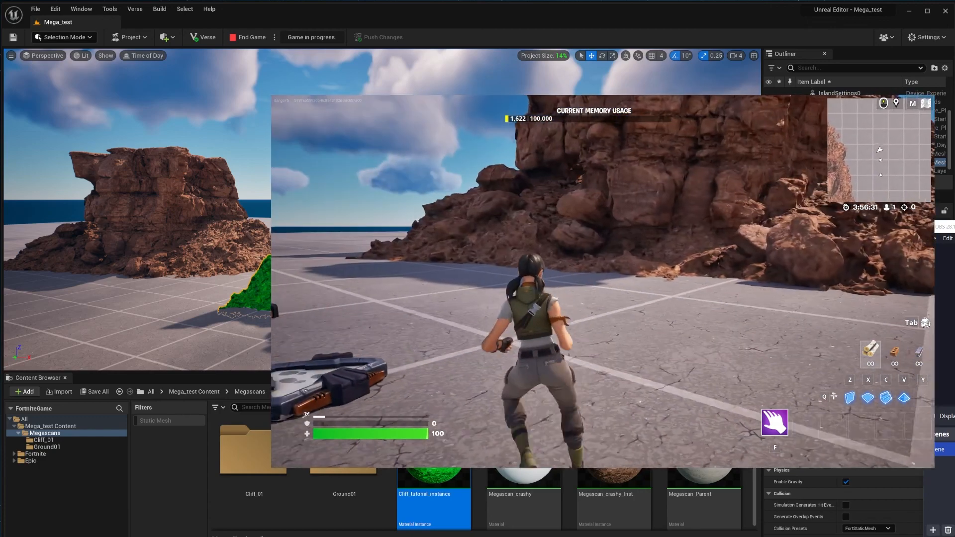
key("s")
key("a")
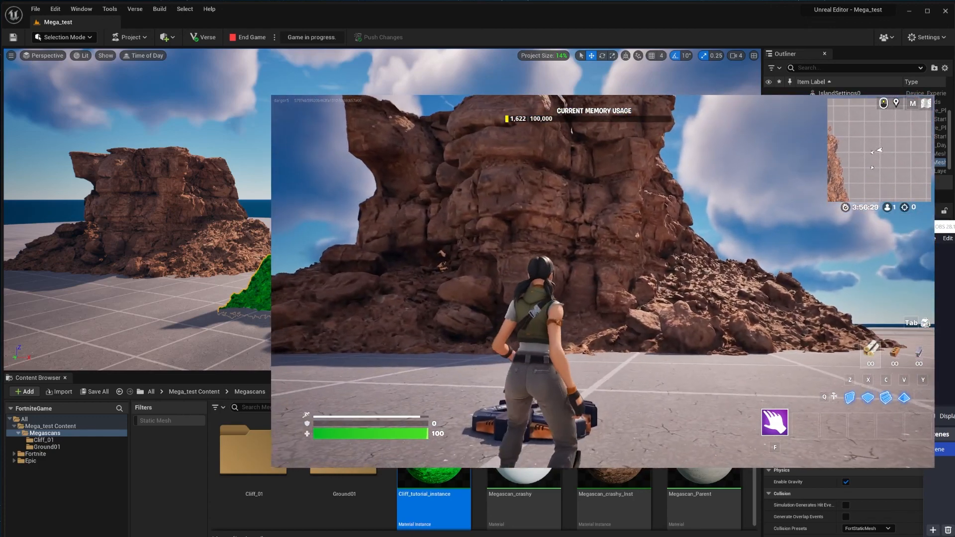
key("d")
key("w")
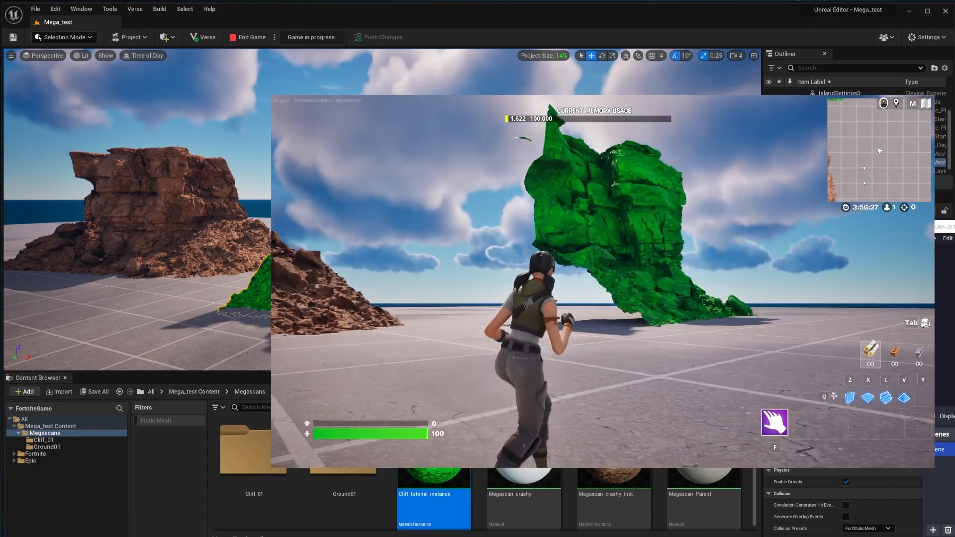
Move the character between the two cliffs to compare the original and tinted materials in game
key("w")
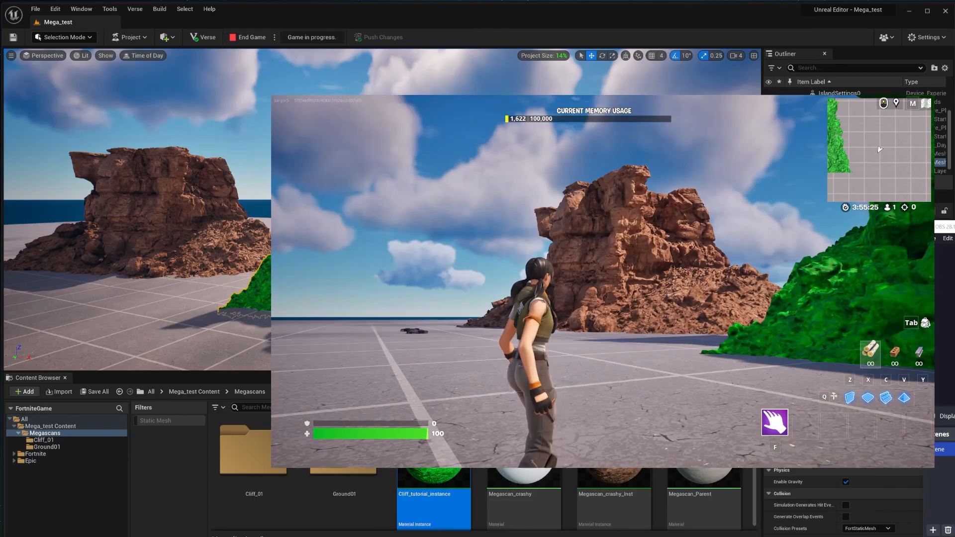
key("w")
key("w")
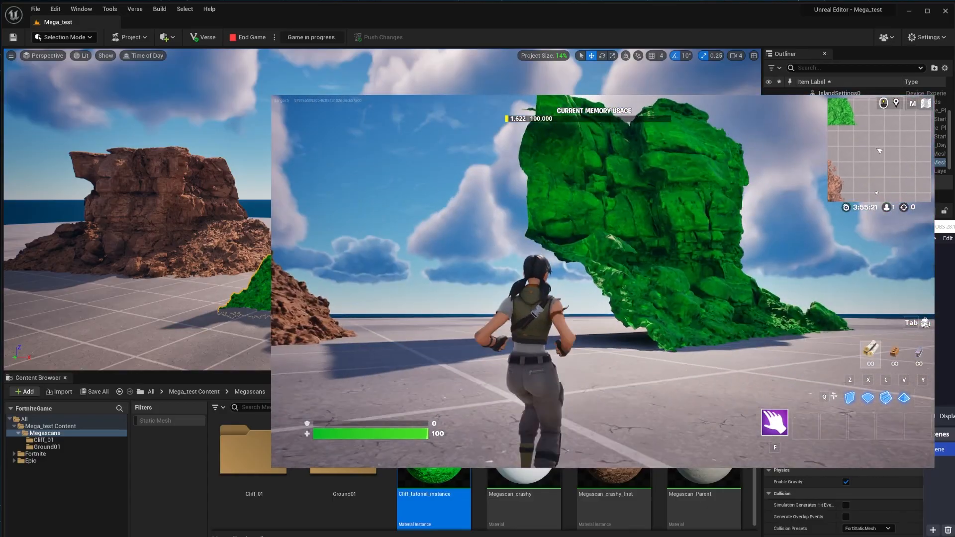
key("s")
key("a")
key("a")
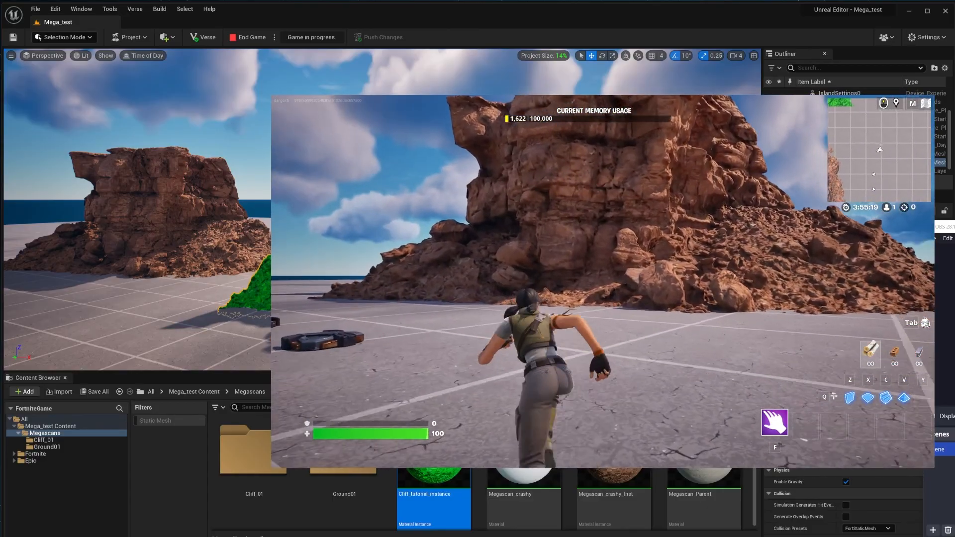
key("a")
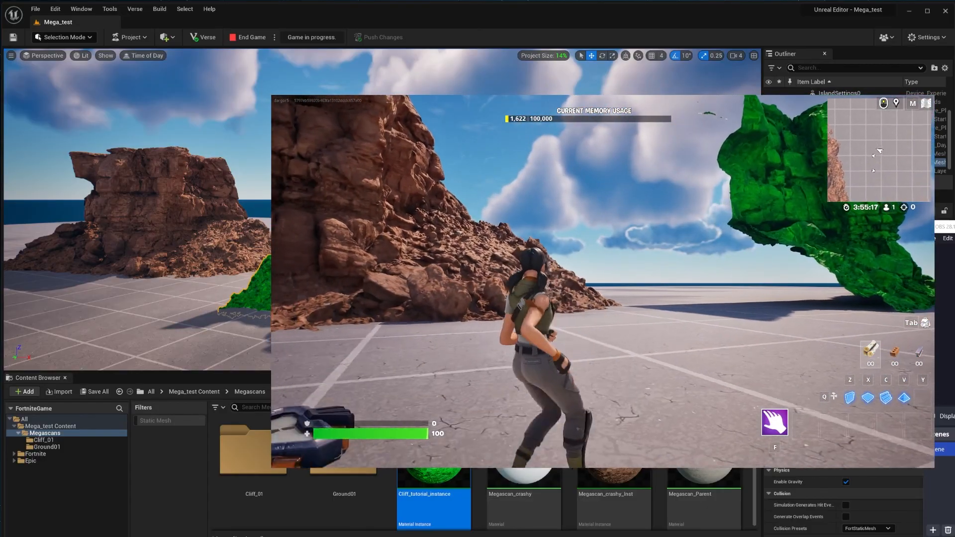